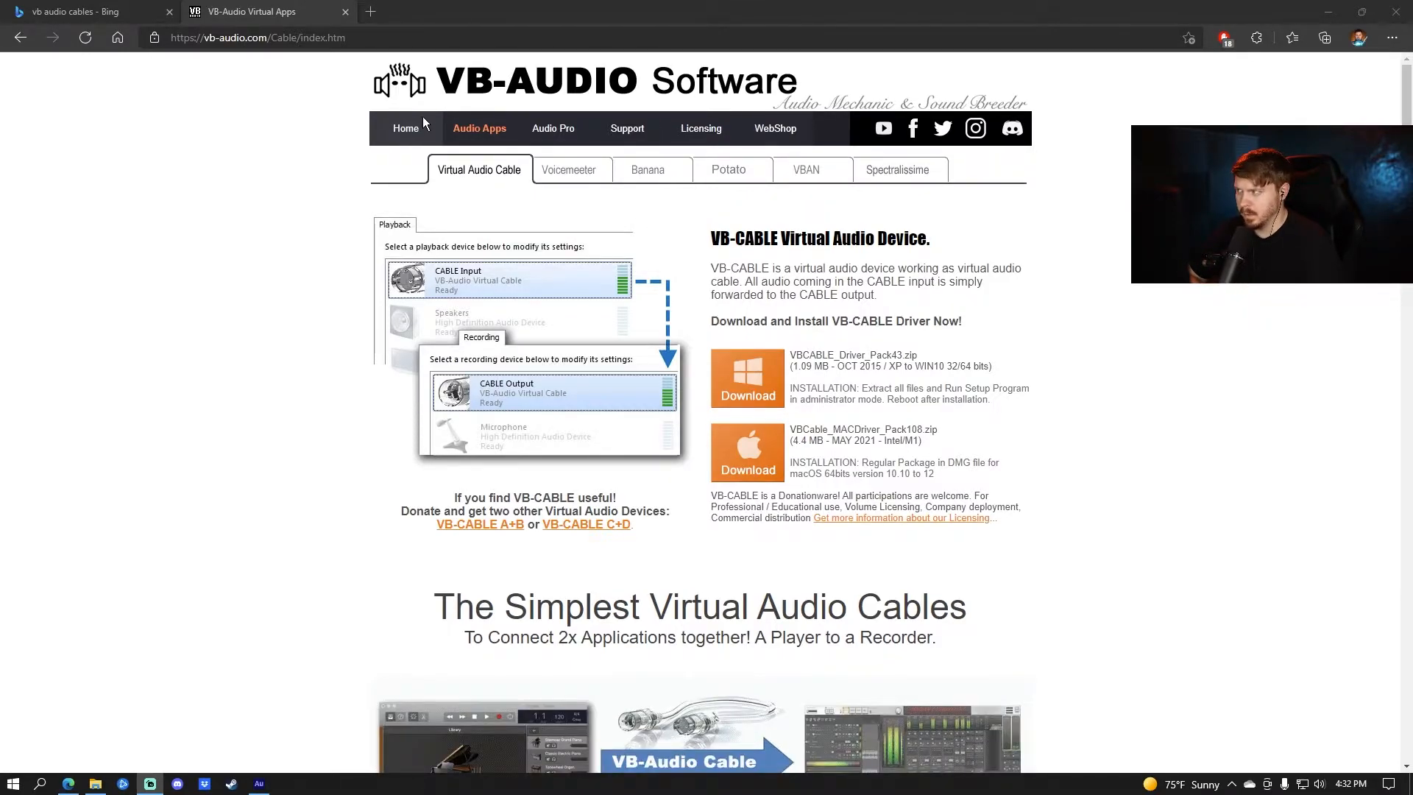
Open the HiFi-Cable link from the VB-Audio Virtual Audio Cable page in a new browser tab.
{"action": "scroll", "coordinate": [305, 356], "scroll_direction": "down", "scroll_amount": 2}
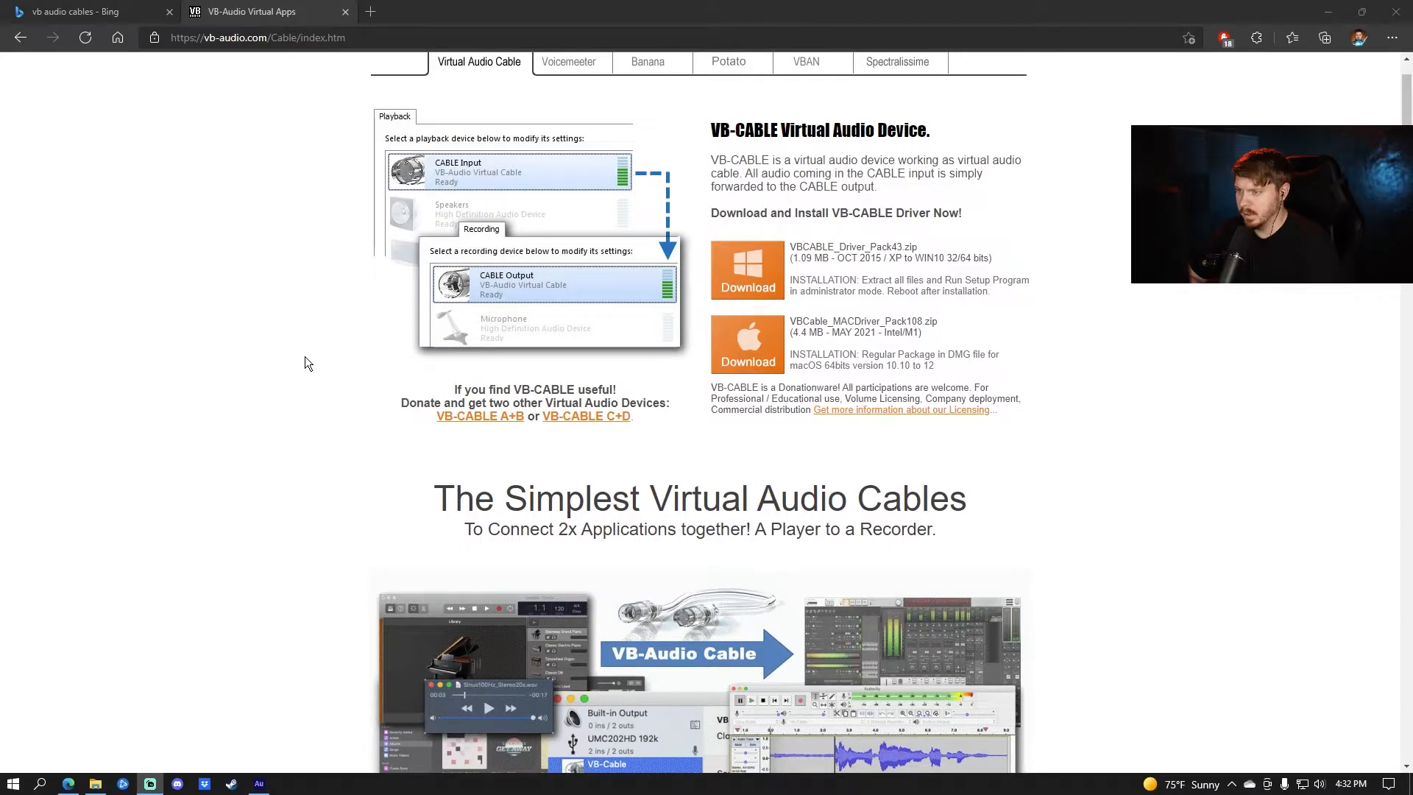
{"action": "scroll", "coordinate": [305, 356], "scroll_direction": "up", "scroll_amount": 2}
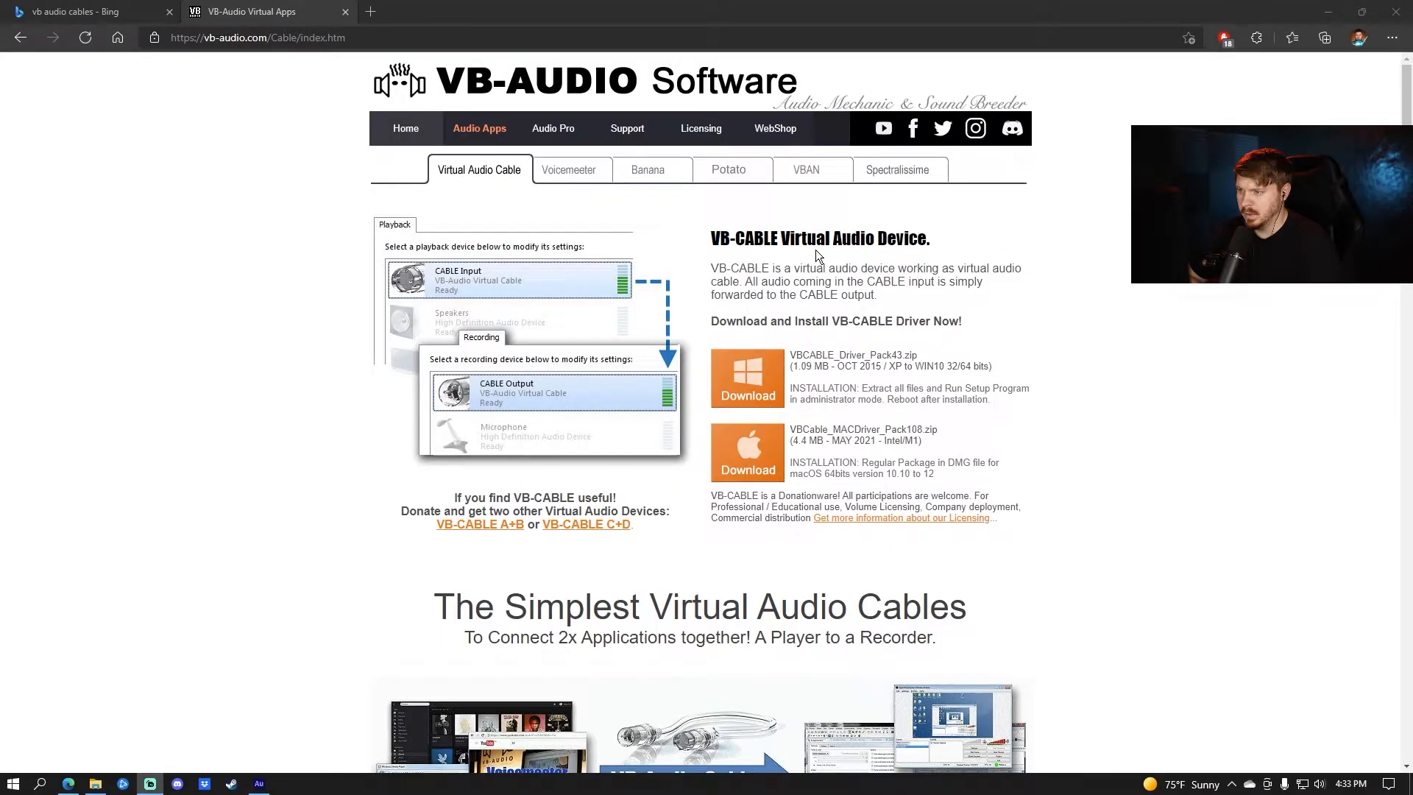
{"action": "scroll", "coordinate": [778, 324], "scroll_direction": "down", "scroll_amount": 10}
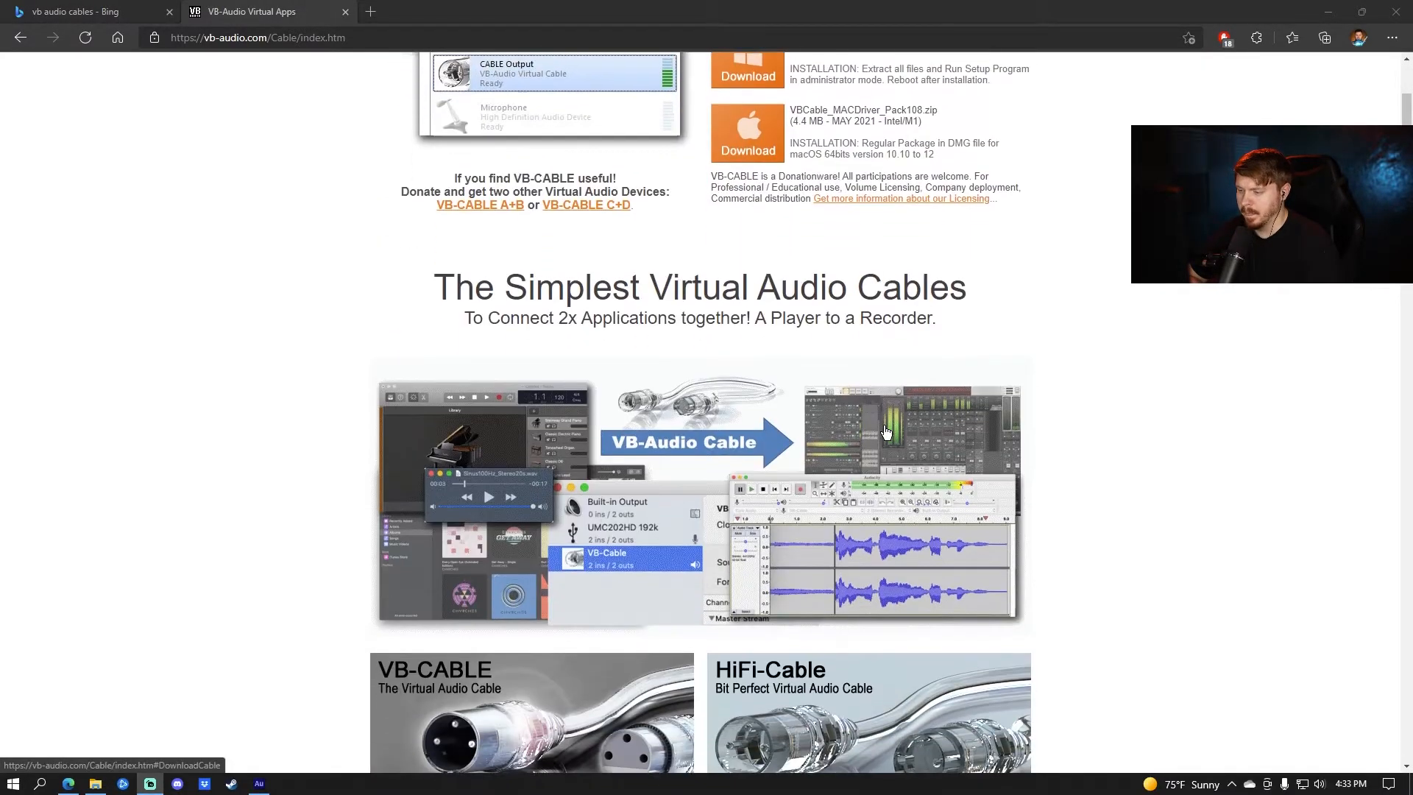
{"action": "scroll", "coordinate": [826, 421], "scroll_direction": "down", "scroll_amount": 9}
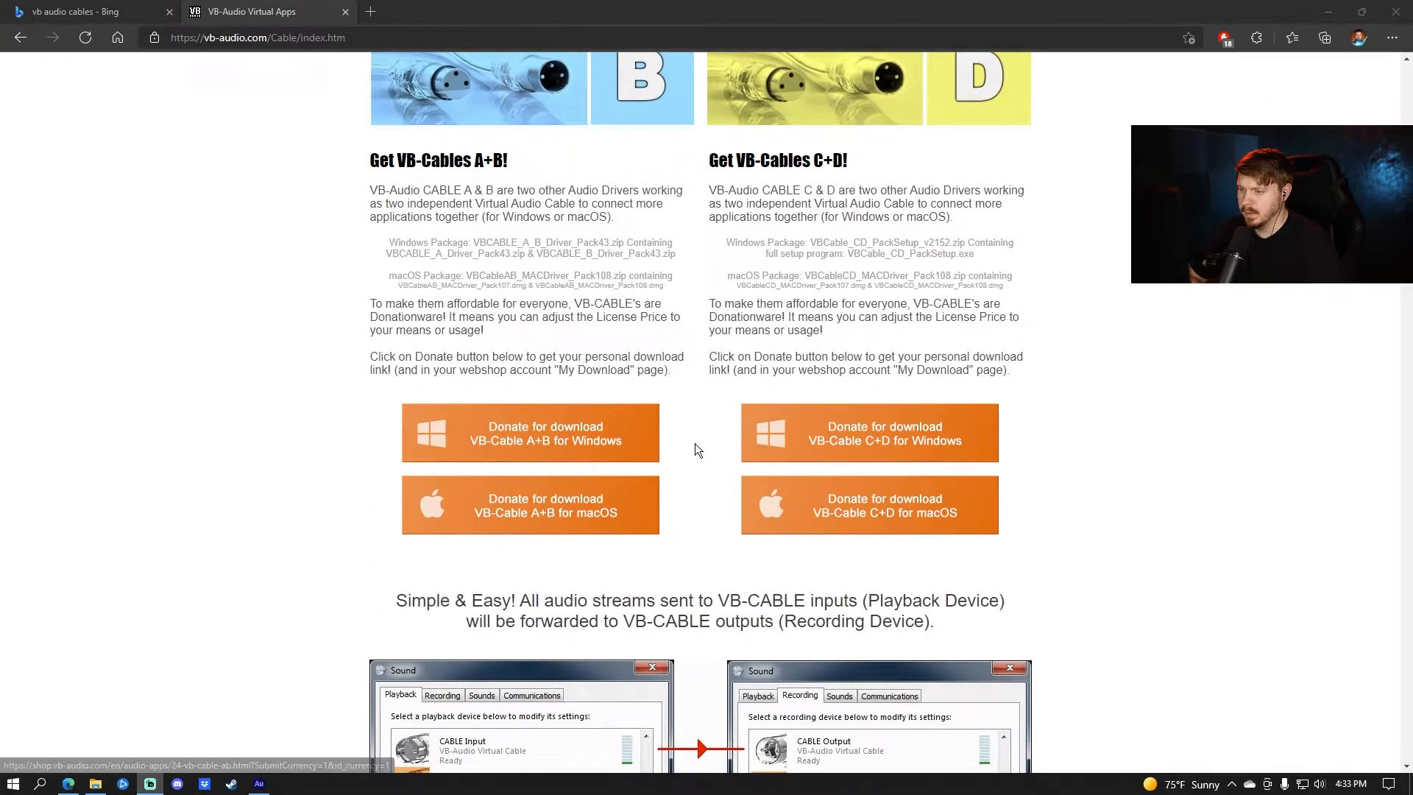
{"action": "scroll", "coordinate": [695, 450], "scroll_direction": "up", "scroll_amount": 9}
{"action": "right_click", "coordinate": [793, 201]}
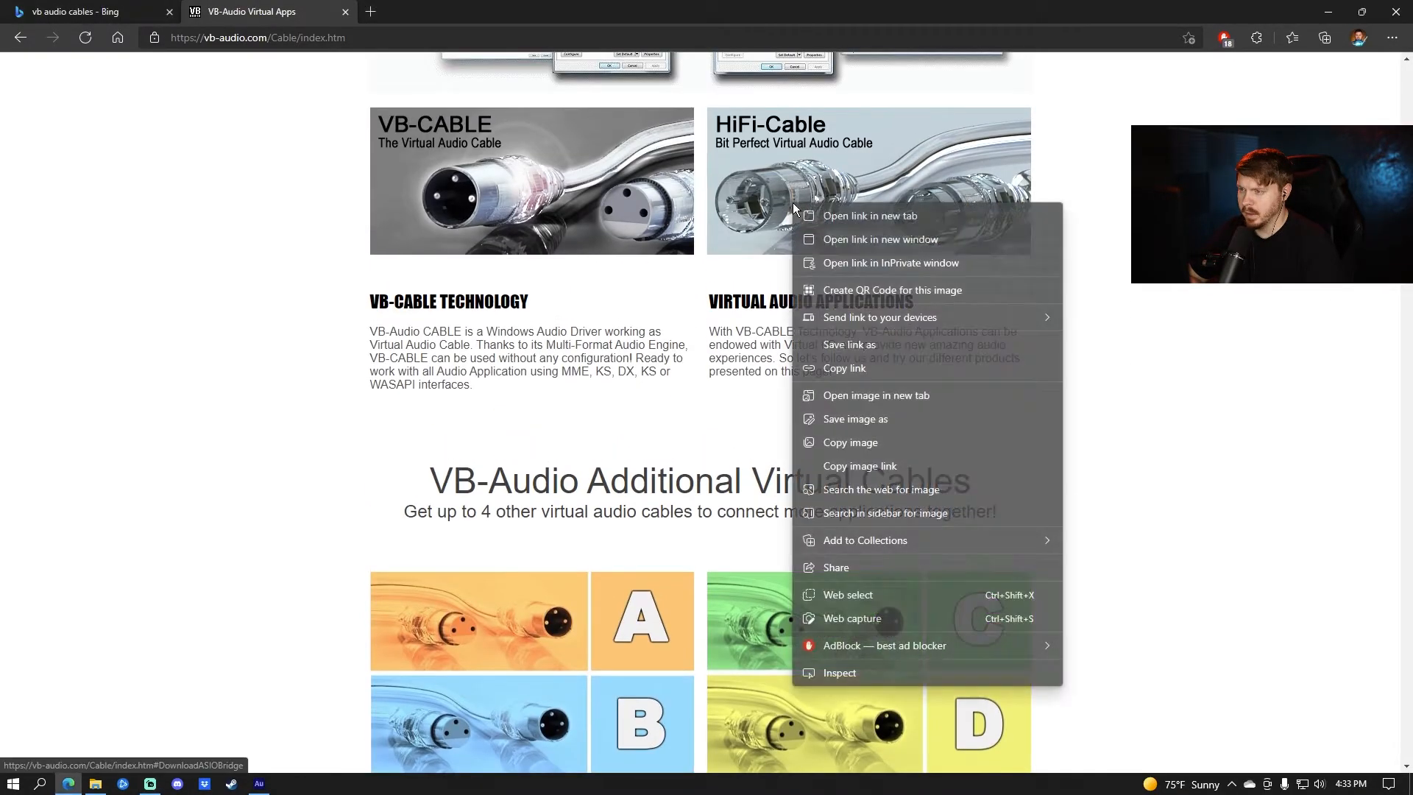
{"action": "left_click", "coordinate": [839, 214]}
{"action": "left_click", "coordinate": [442, 12]}
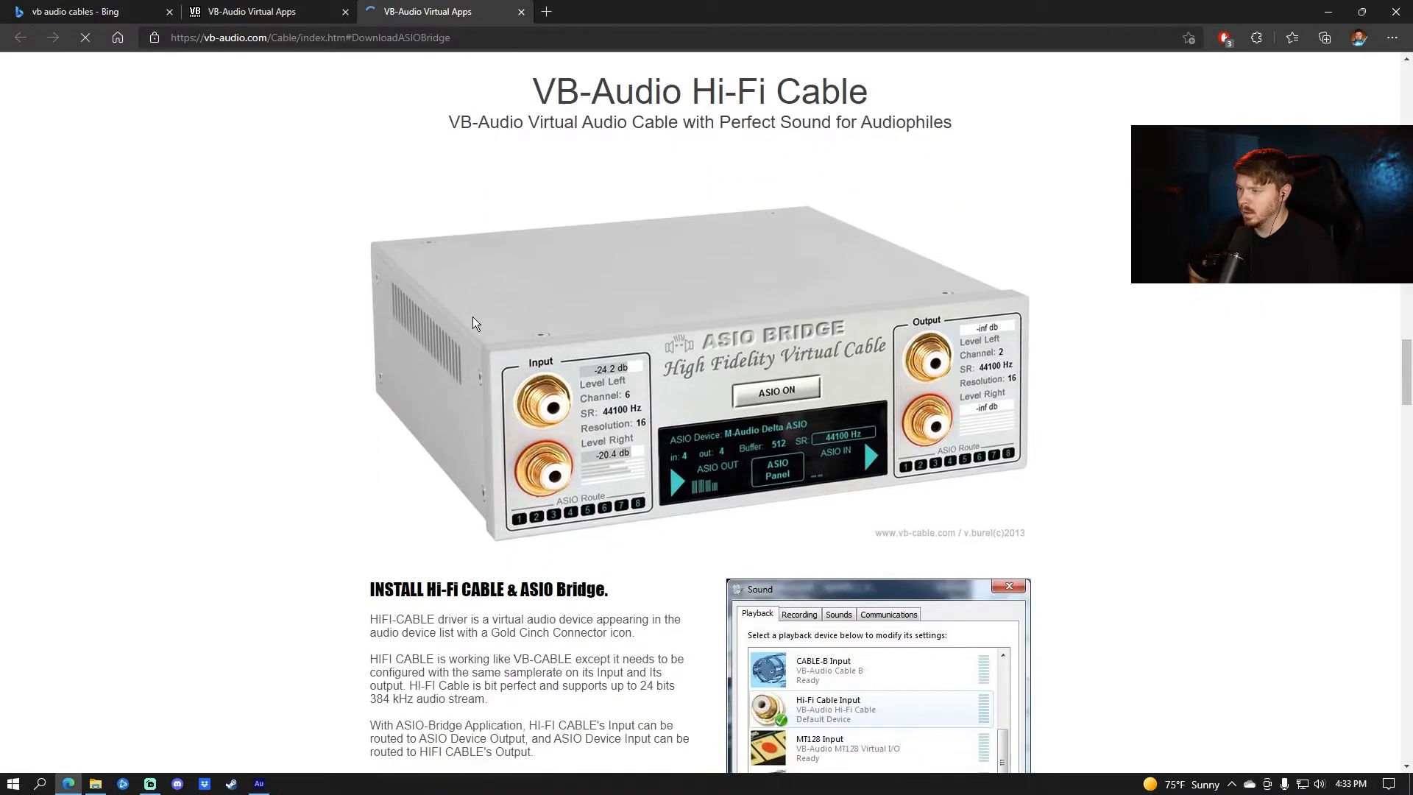
Examine the Hi-Fi Cable & ASIO Bridge installation, download and donation details, and return to the main VB-Audio cable page.
{"action": "scroll", "coordinate": [475, 324], "scroll_direction": "down", "scroll_amount": 1}
{"action": "scroll", "coordinate": [479, 338], "scroll_direction": "up", "scroll_amount": 3}
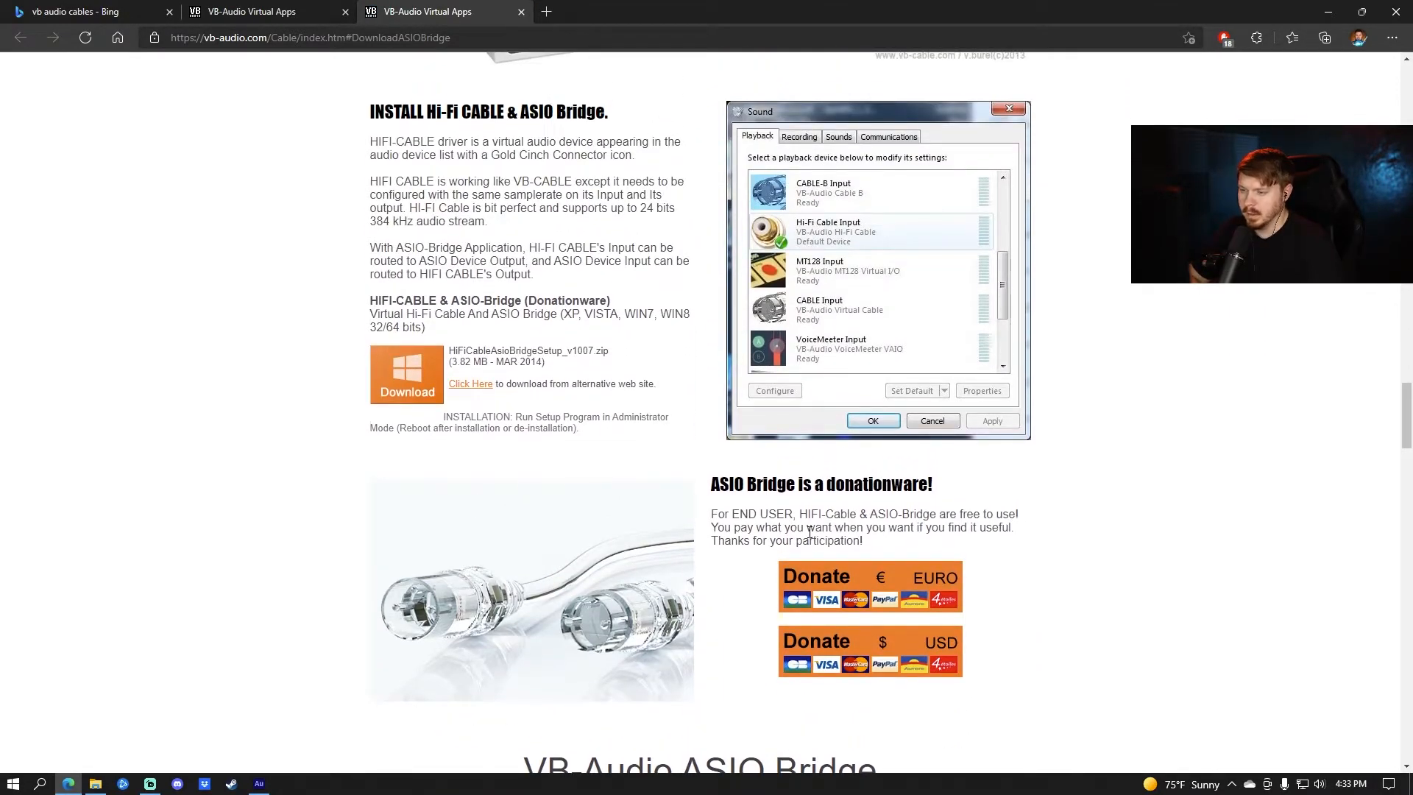
{"action": "scroll", "coordinate": [903, 509], "scroll_direction": "down", "scroll_amount": 3}
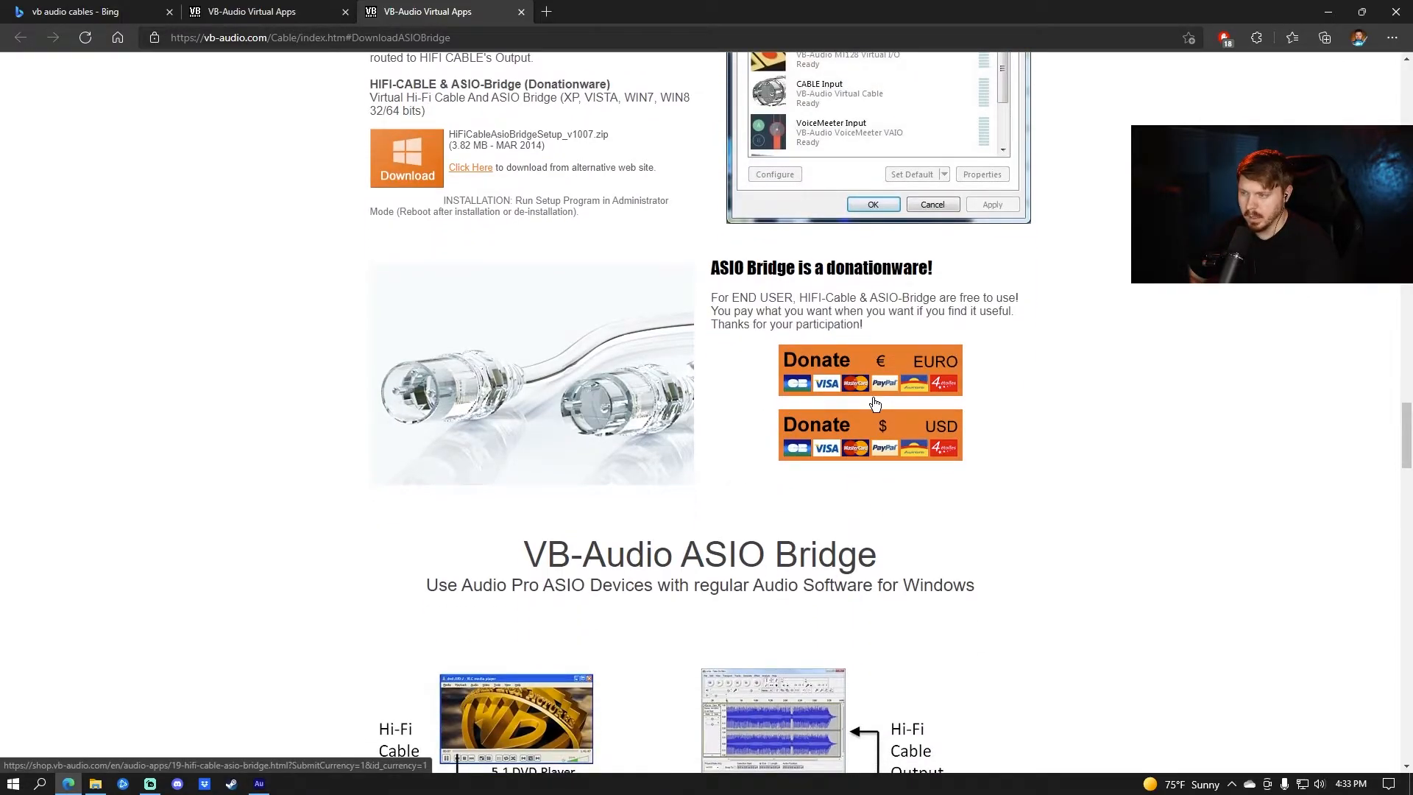
{"action": "scroll", "coordinate": [721, 409], "scroll_direction": "down", "scroll_amount": 1}
{"action": "scroll", "coordinate": [720, 407], "scroll_direction": "down", "scroll_amount": 2}
{"action": "scroll", "coordinate": [708, 404], "scroll_direction": "up", "scroll_amount": 4}
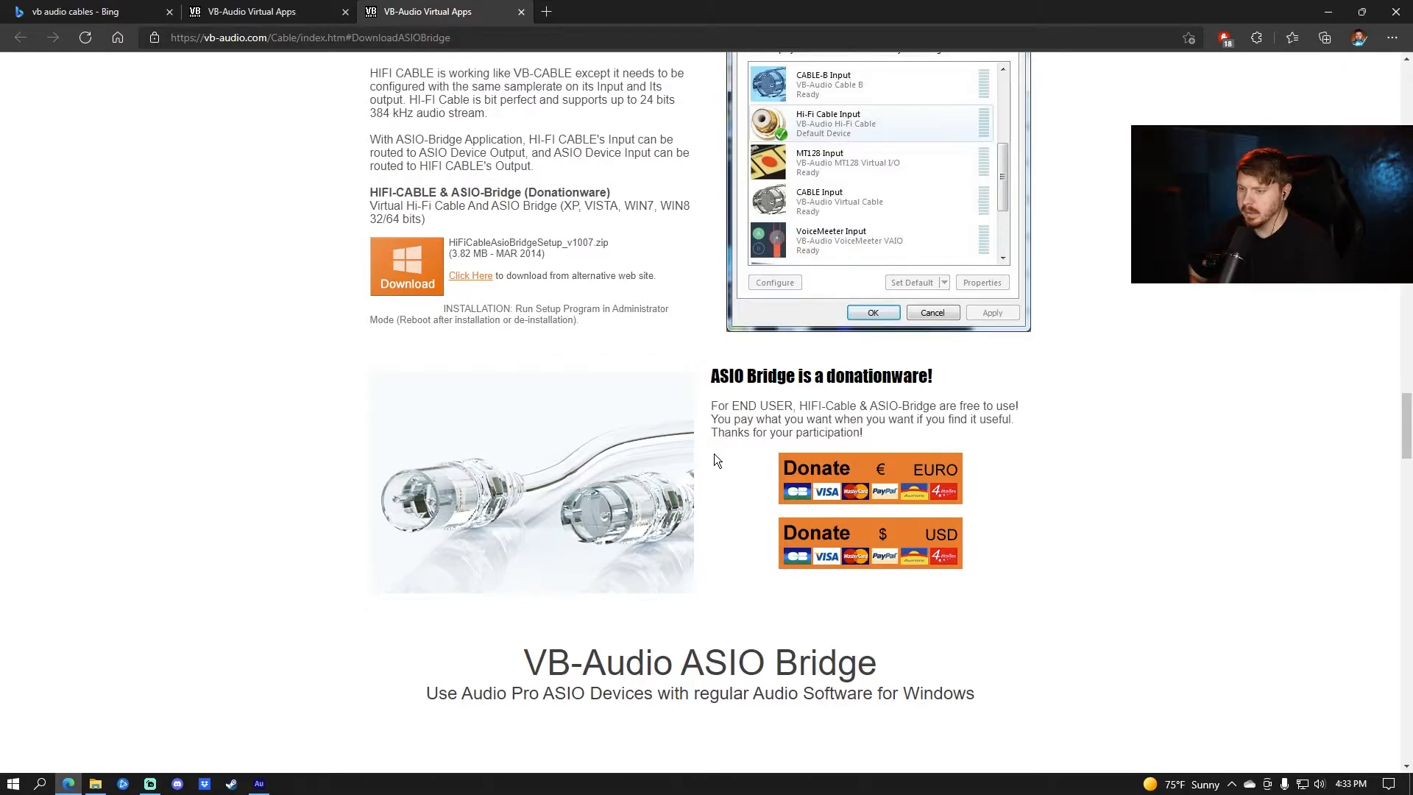
{"action": "scroll", "coordinate": [1042, 492], "scroll_direction": "up", "scroll_amount": 2}
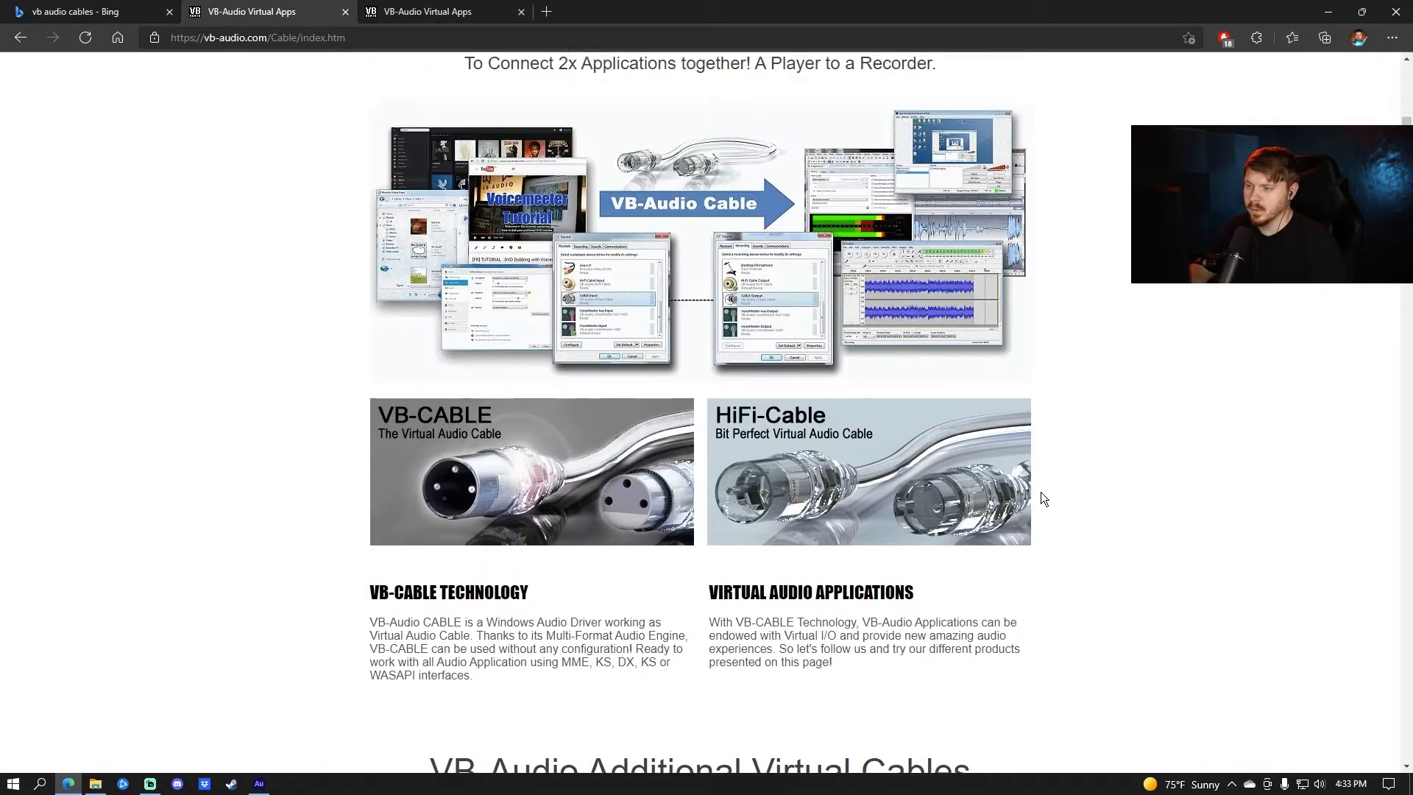
{"action": "scroll", "coordinate": [1241, 617], "scroll_direction": "down", "scroll_amount": 1}
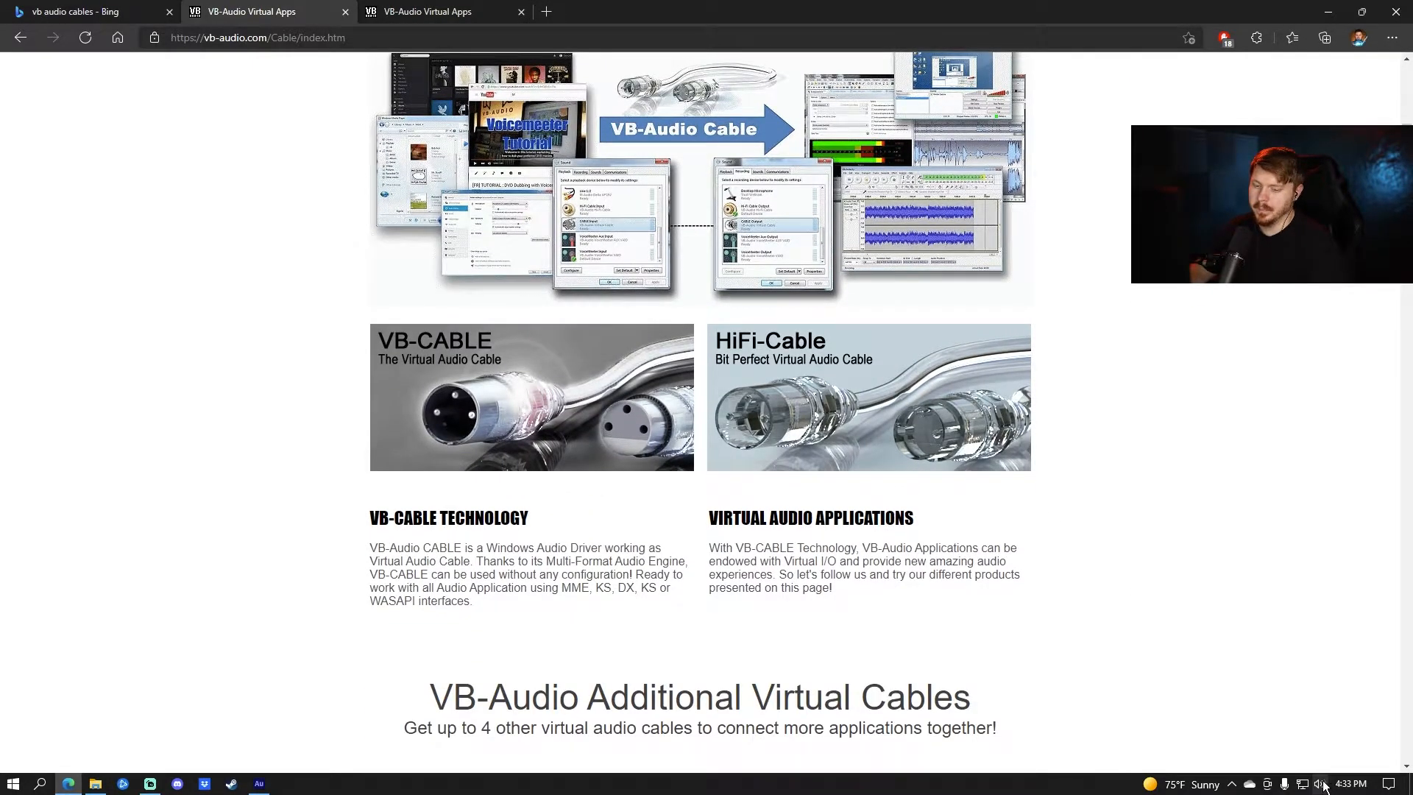
Open the Windows Sound settings and look through the recording devices for the VB-Audio cable outputs.
{"action": "right_click", "coordinate": [1321, 783]}
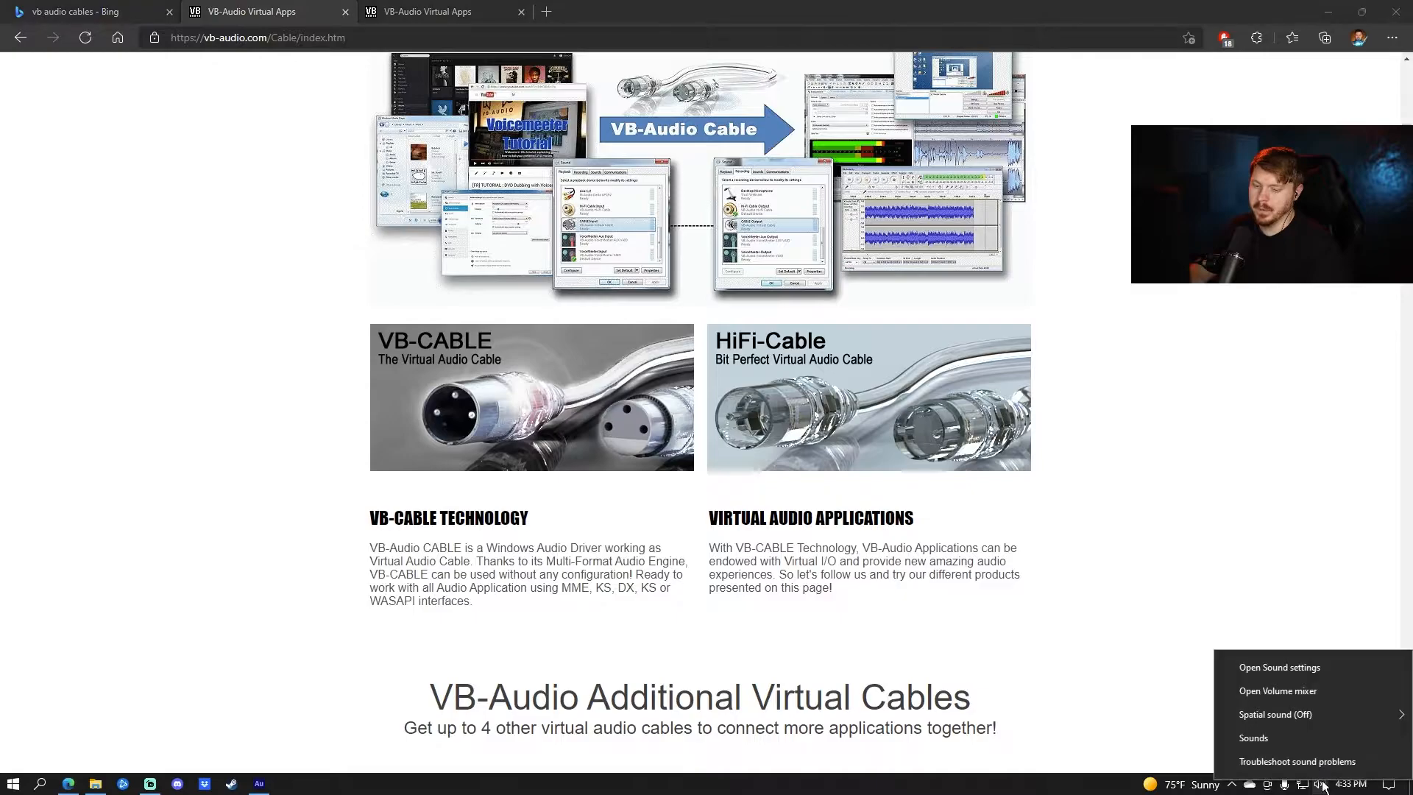
{"action": "left_click", "coordinate": [1296, 740]}
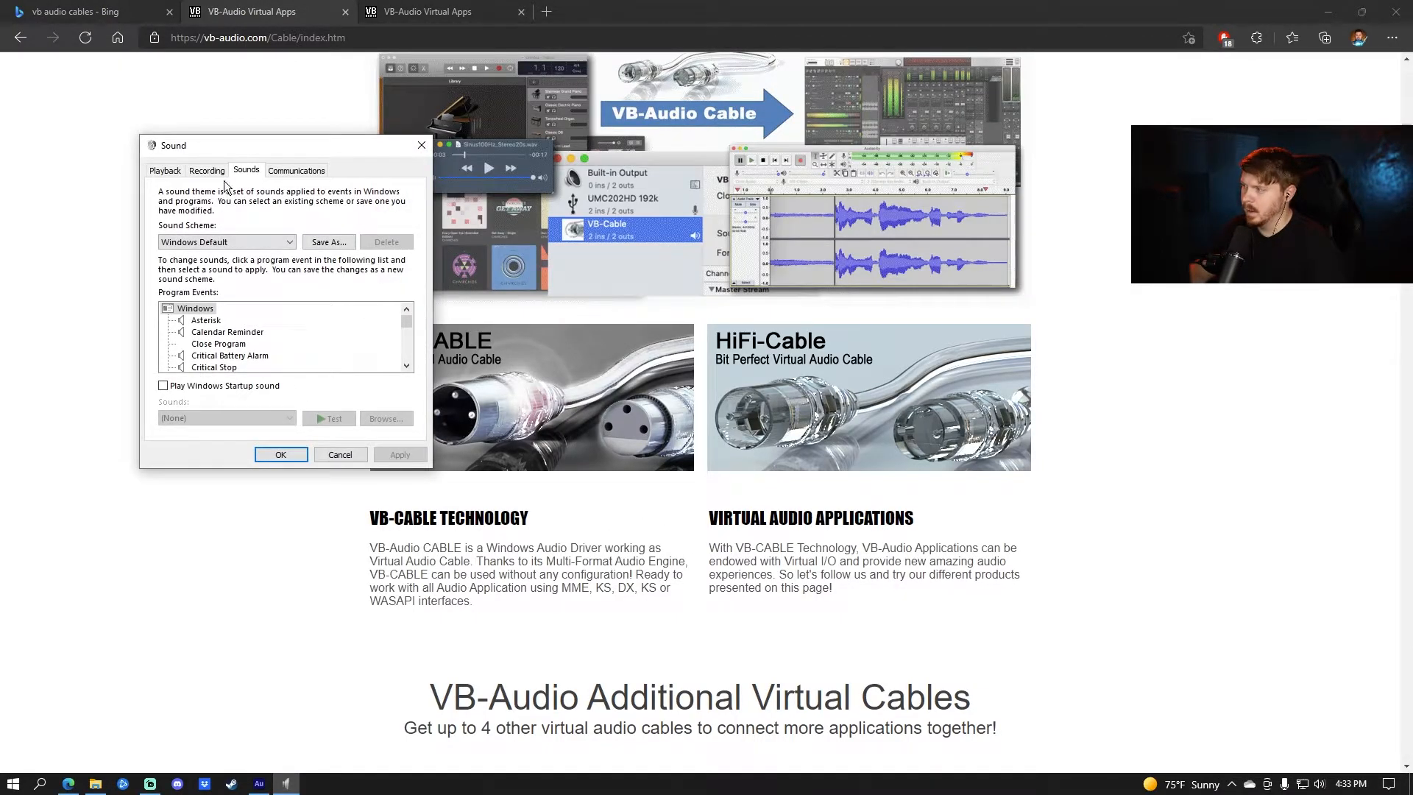
{"action": "left_click", "coordinate": [206, 168]}
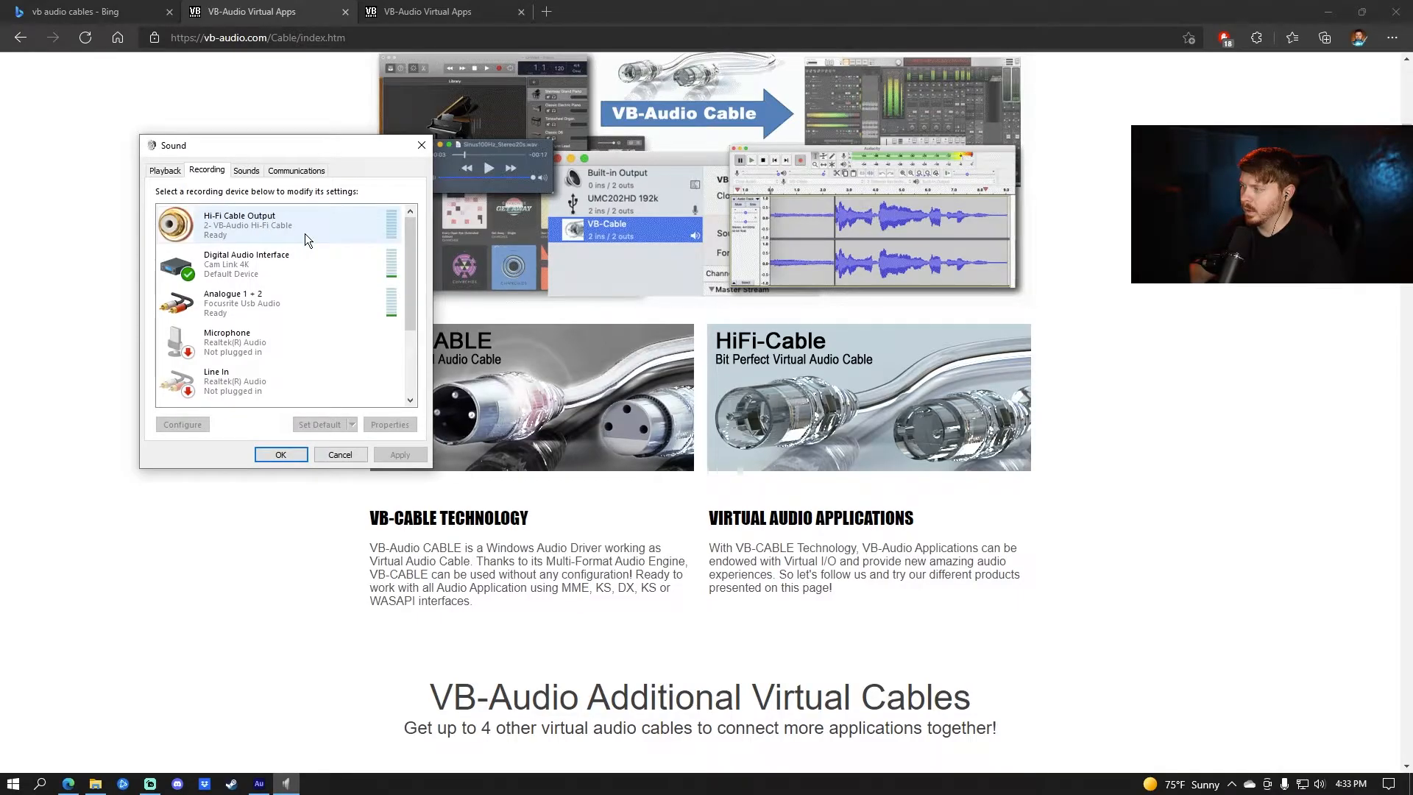
{"action": "scroll", "coordinate": [287, 243], "scroll_direction": "down", "scroll_amount": 3}
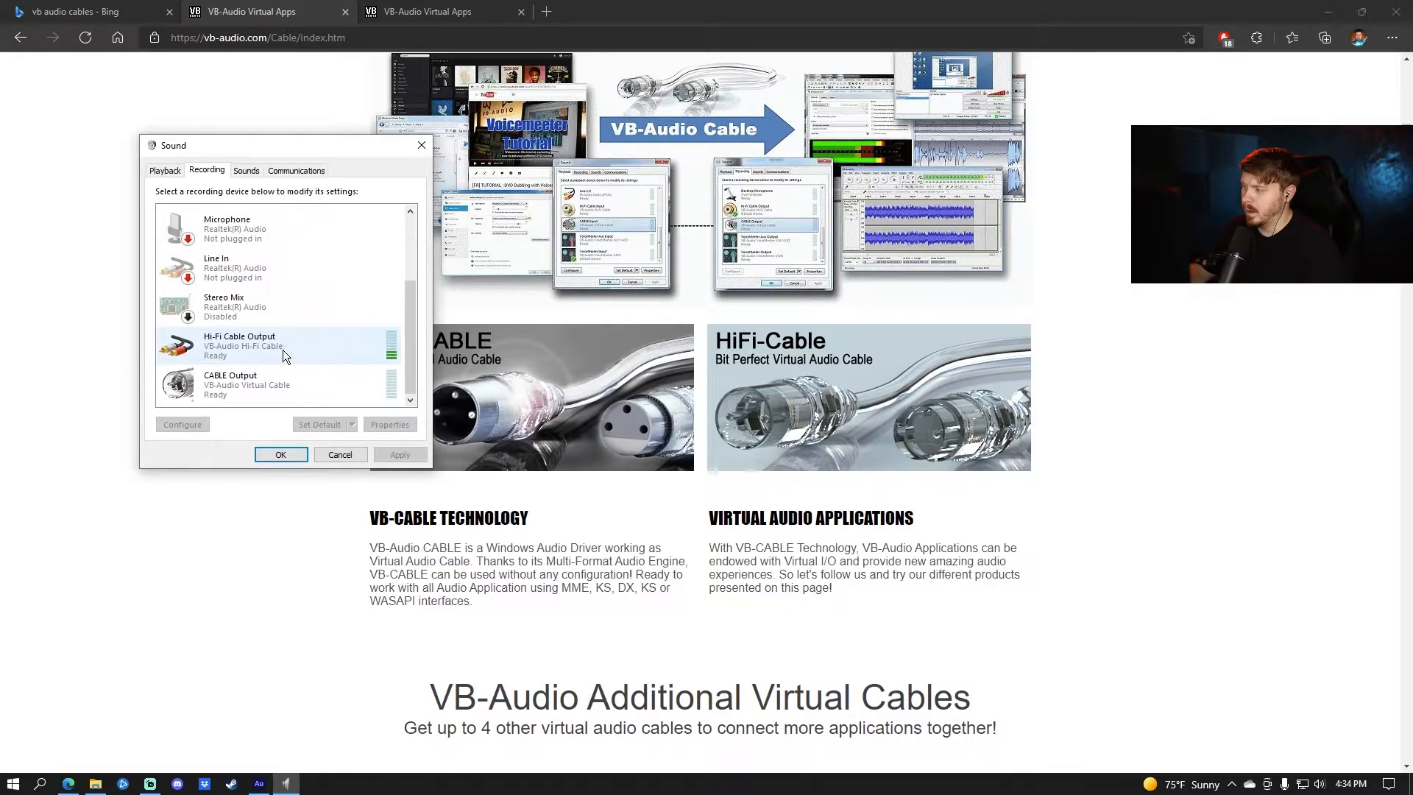
Open the properties of the VB-Audio Hi-Fi Cable Output recording device and review its Listen, Levels and Advanced settings.
{"action": "right_click", "coordinate": [311, 351]}
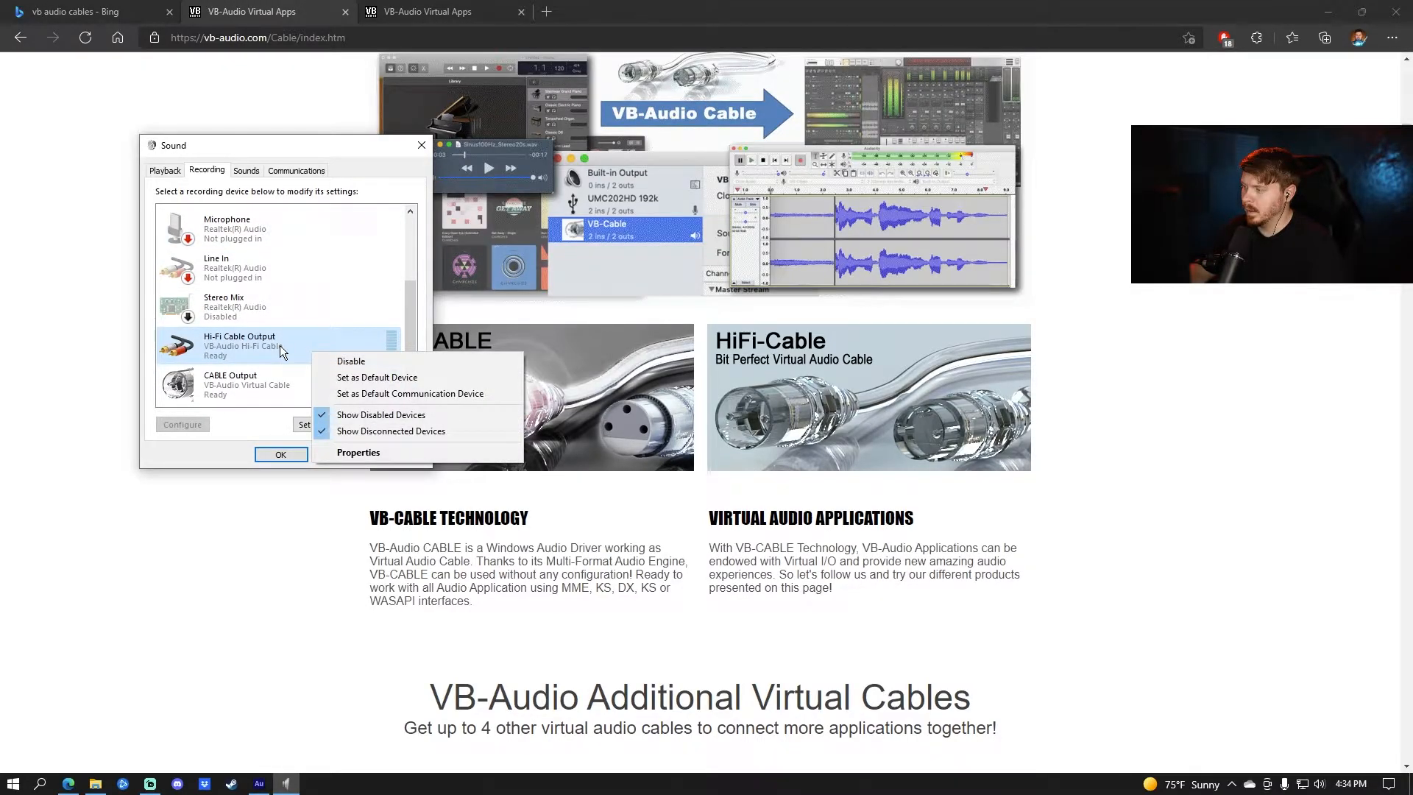
{"action": "left_click", "coordinate": [365, 450]}
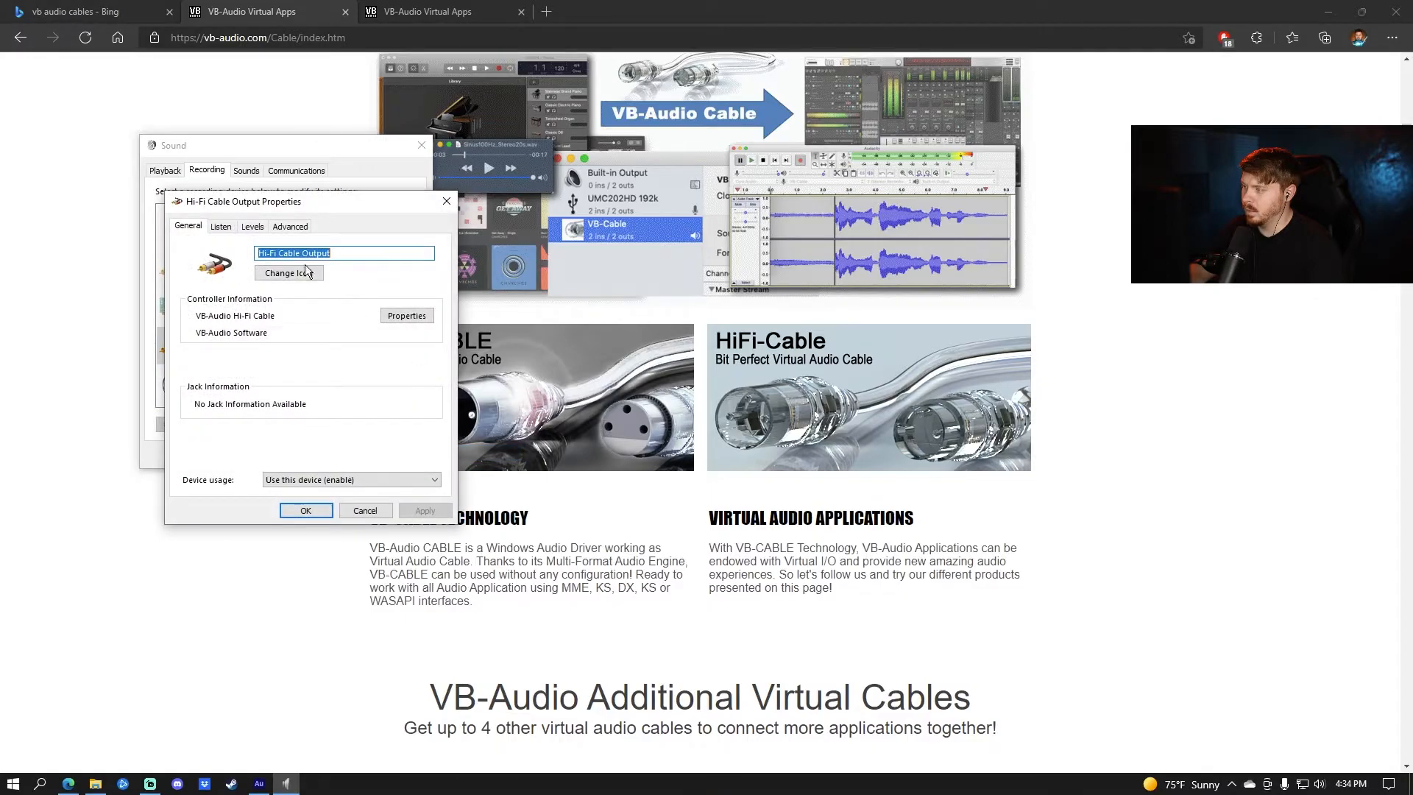
{"action": "left_click", "coordinate": [225, 227]}
{"action": "left_click", "coordinate": [263, 222]}
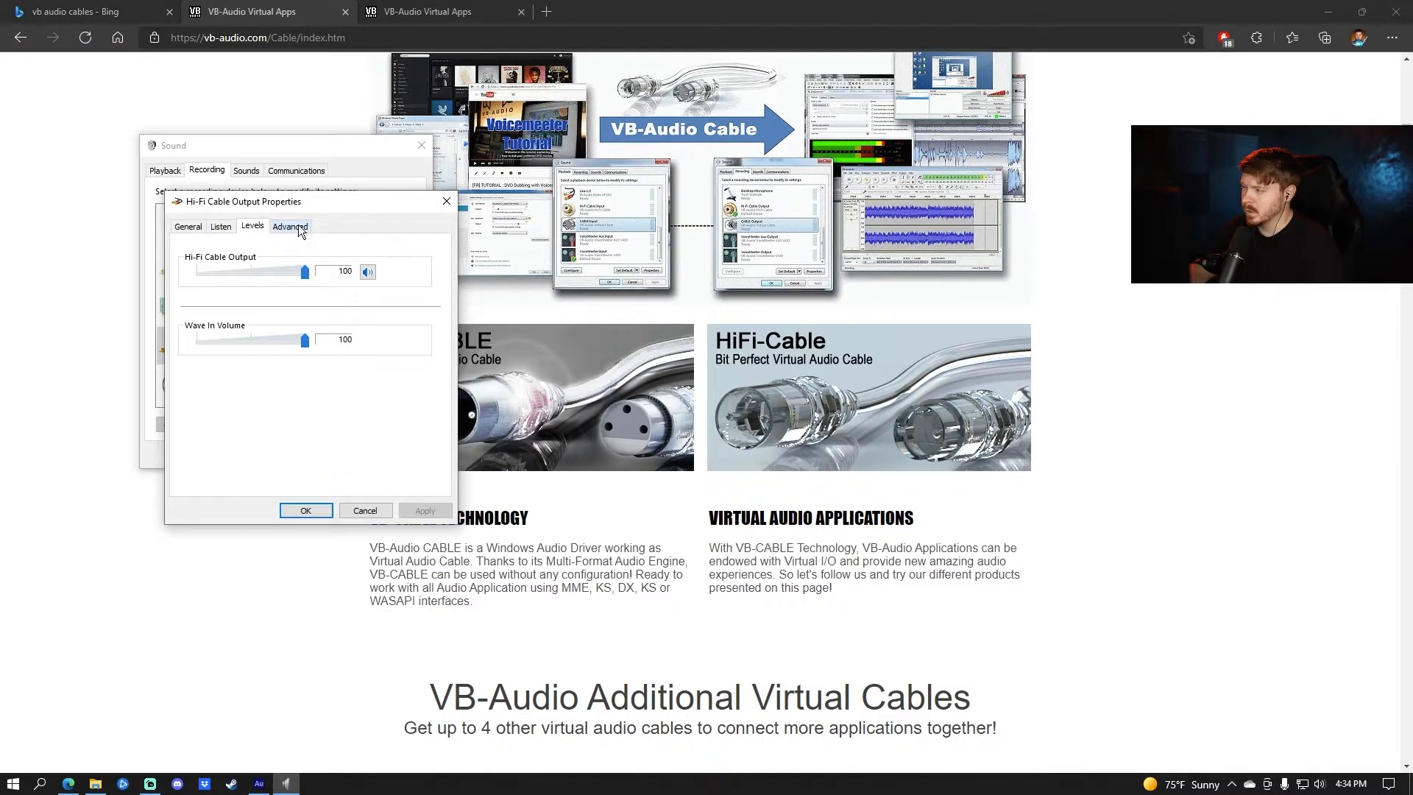
{"action": "left_click", "coordinate": [298, 229]}
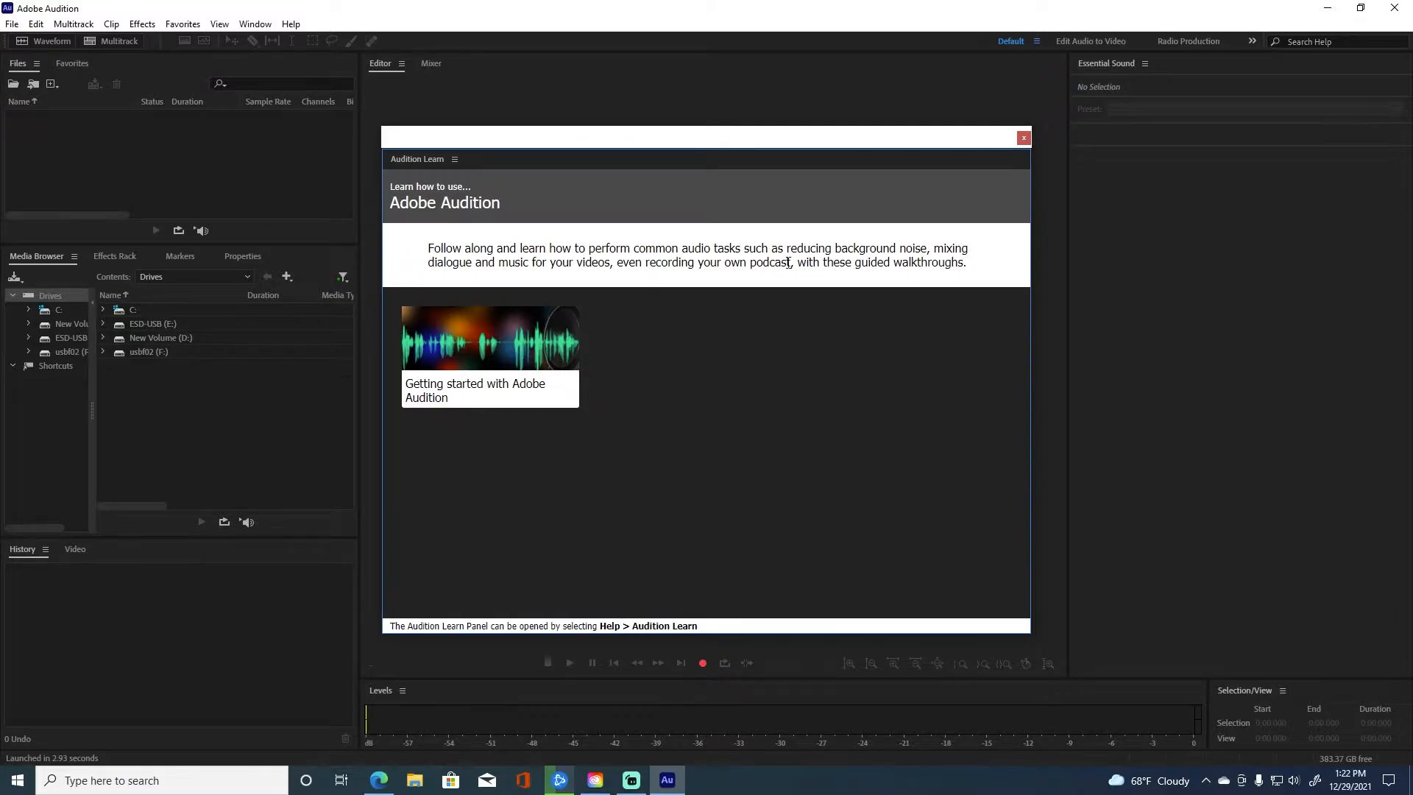
In Adobe Audition, dismiss the Audition Learn window and open the Audio Hardware preferences.
{"action": "left_click", "coordinate": [1024, 139]}
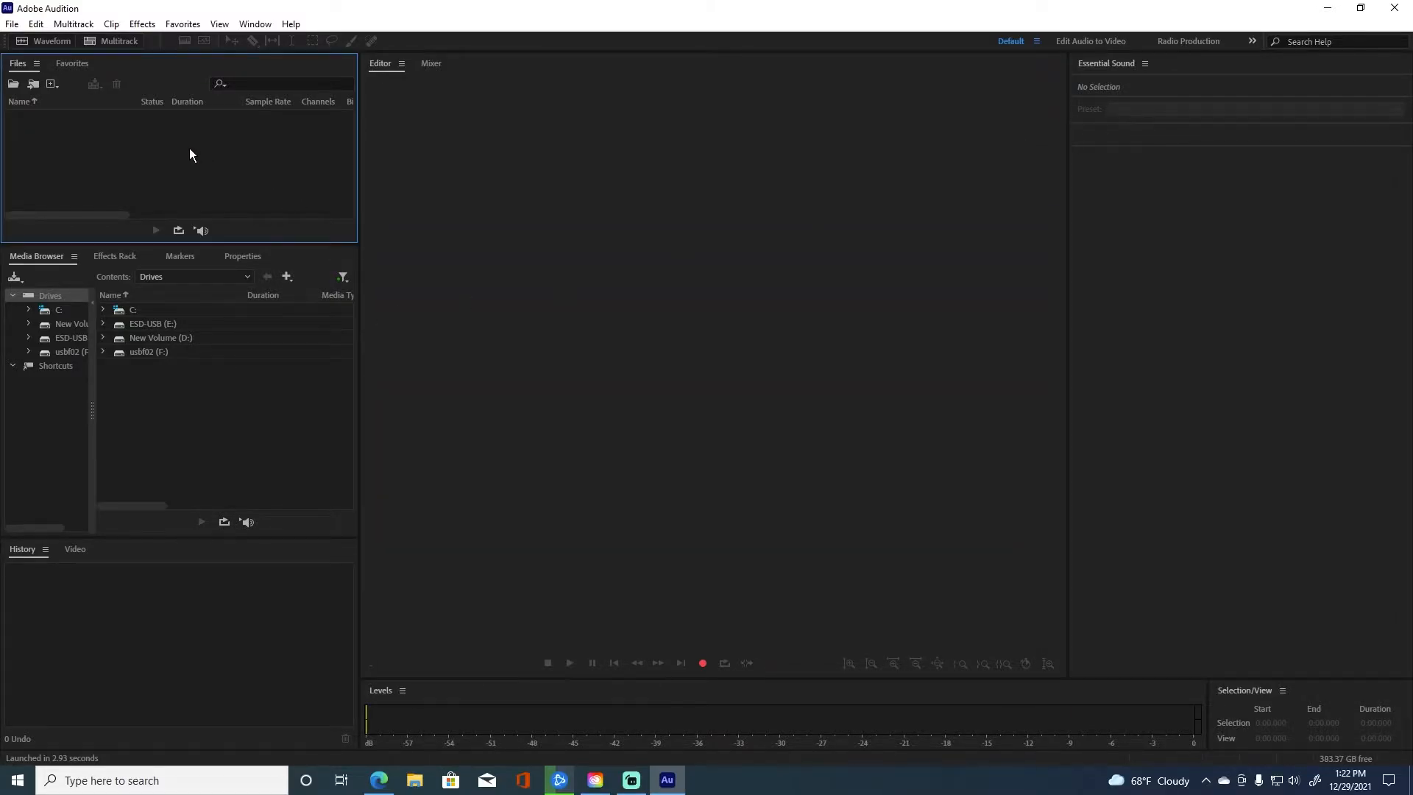
{"action": "left_click", "coordinate": [36, 24]}
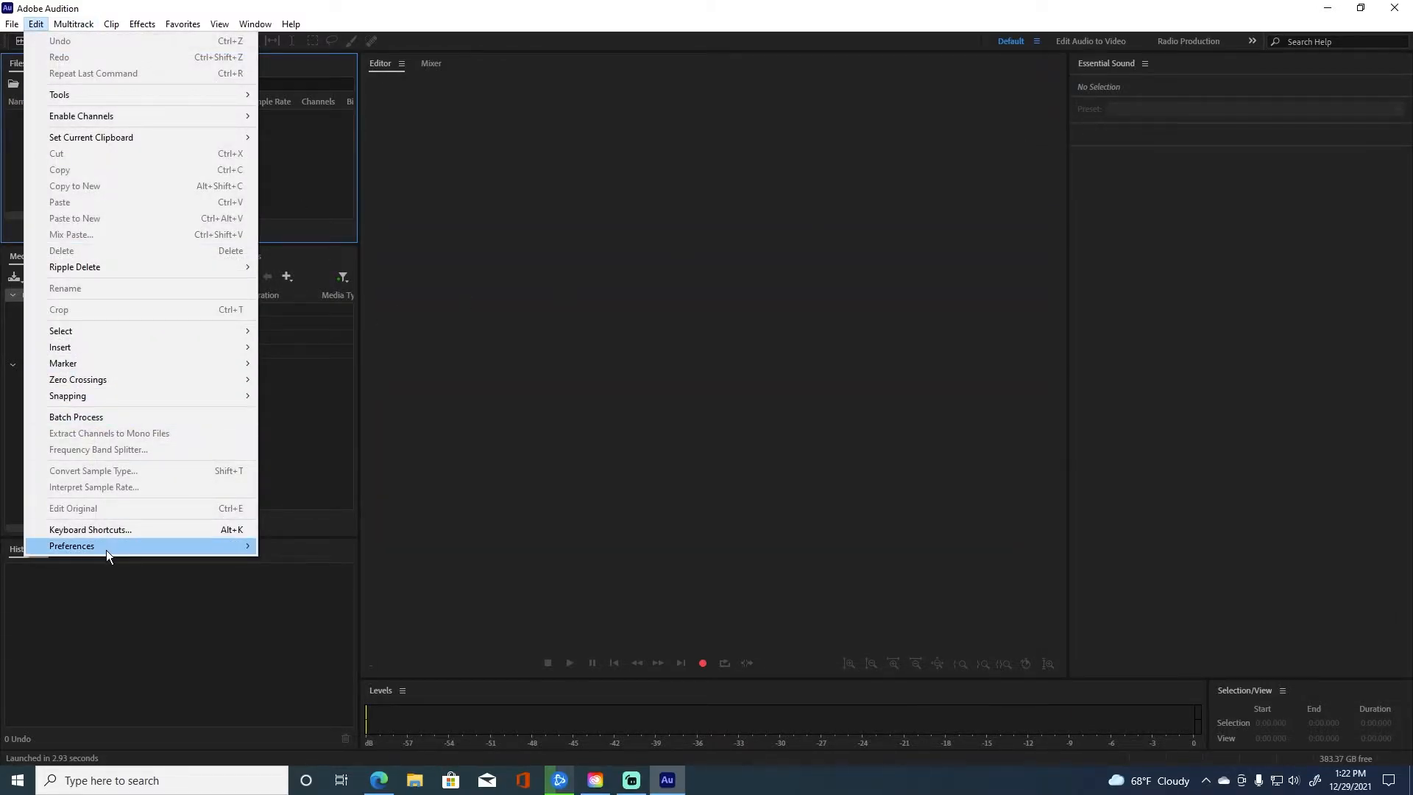
{"action": "mouse_move", "coordinate": [109, 547]}
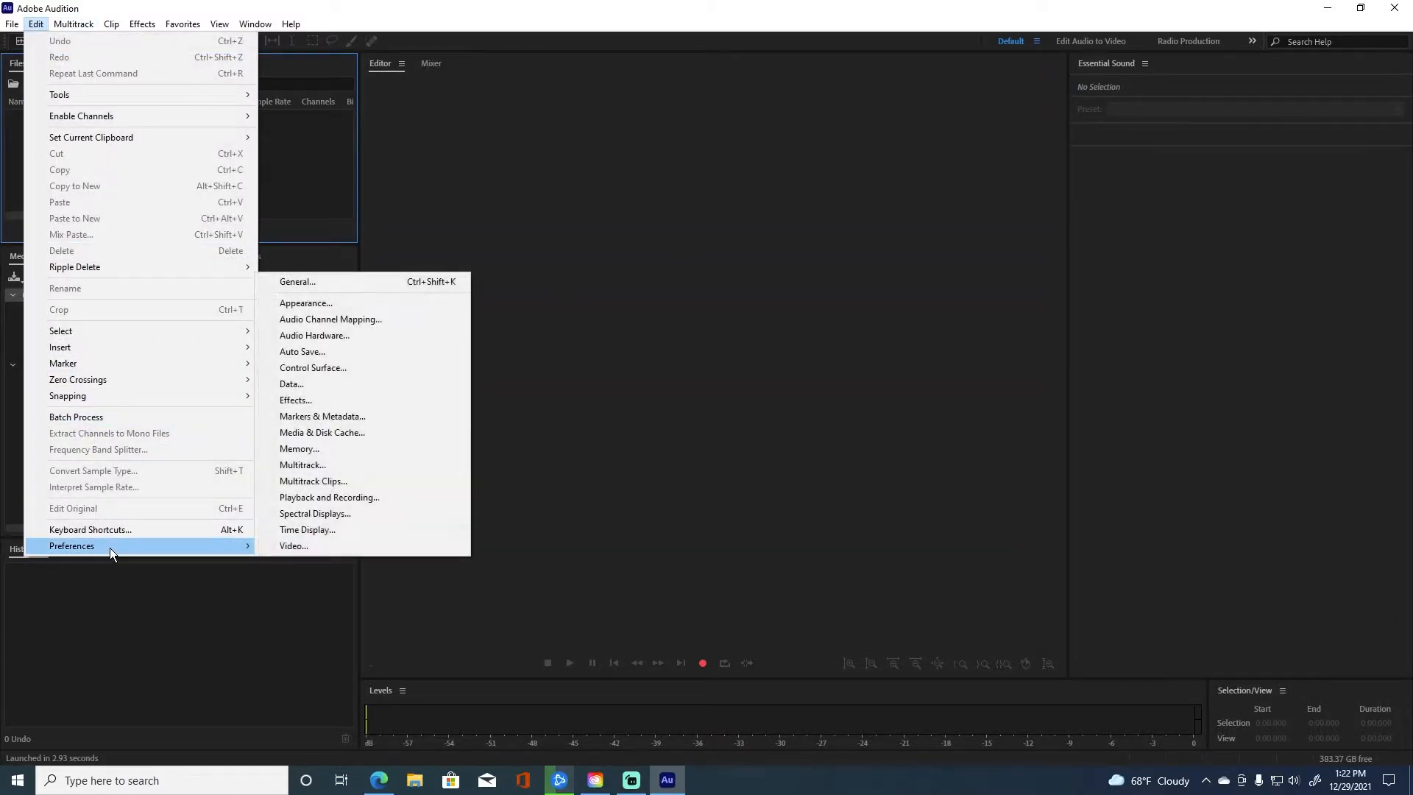
{"action": "left_click", "coordinate": [362, 321]}
{"action": "left_click", "coordinate": [460, 245]}
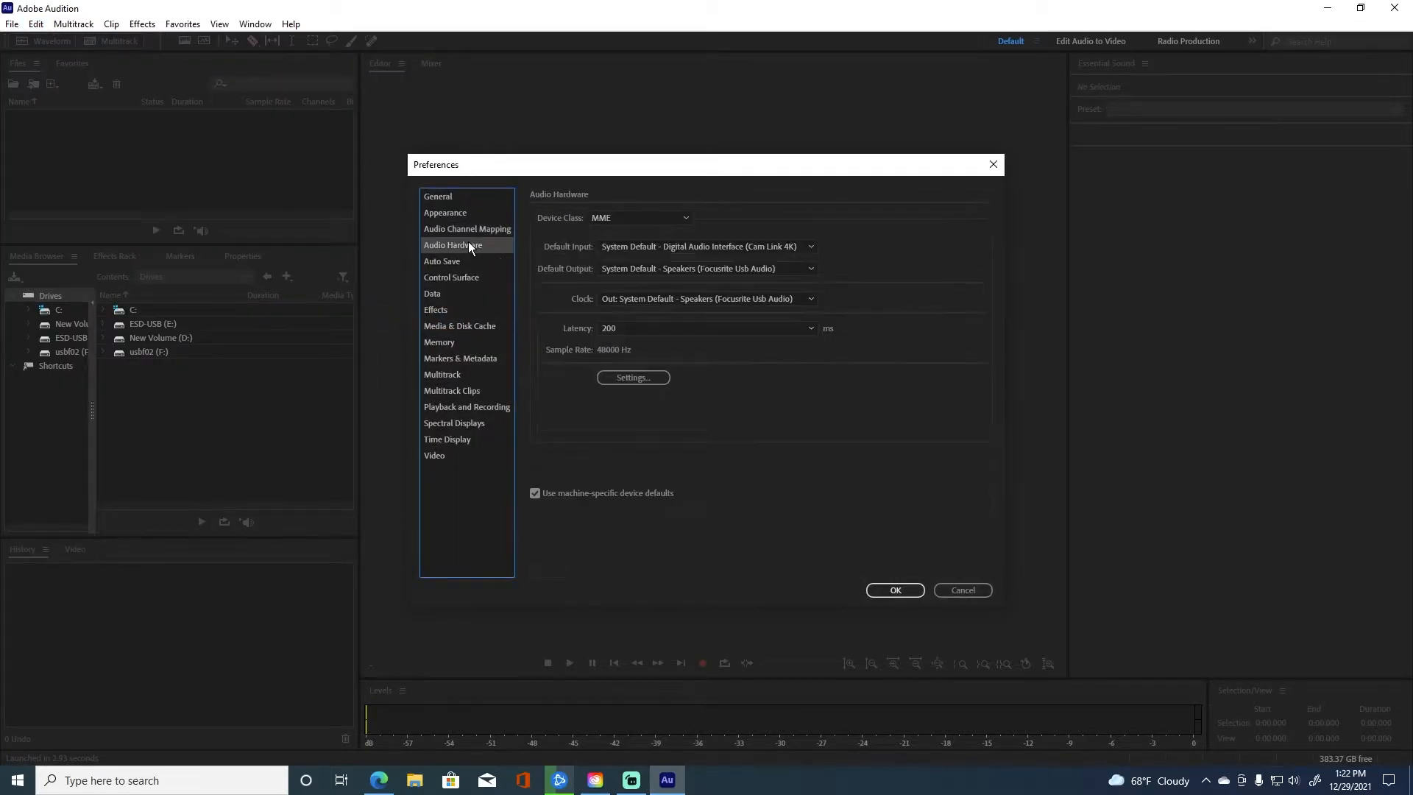
Set the default input to Analogue 1 + 2 (Focusrite Usb Audio) and the default output to Hi-Fi Cable Input (VB-Audio Hi-Fi Cable).
{"action": "left_click", "coordinate": [687, 246]}
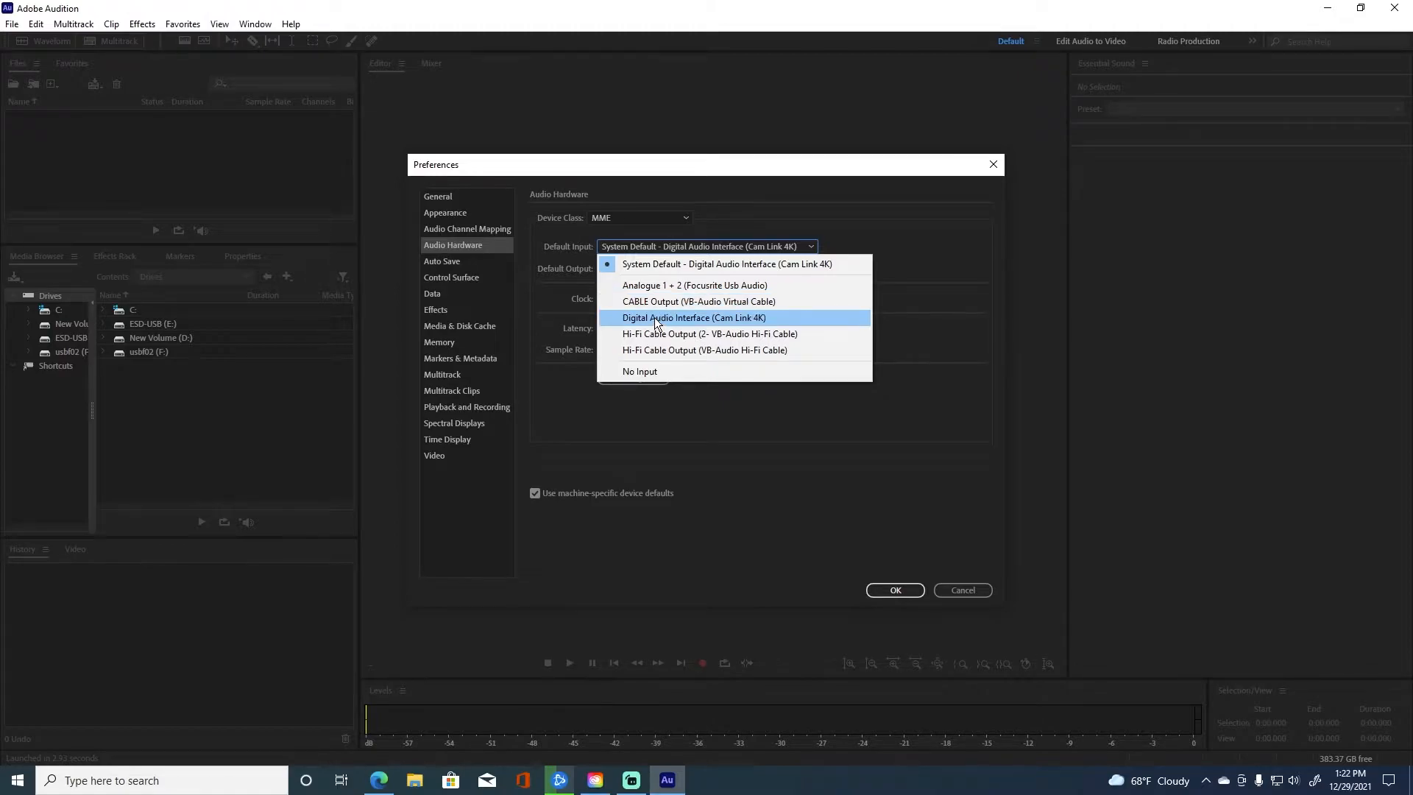
{"action": "left_click", "coordinate": [674, 285]}
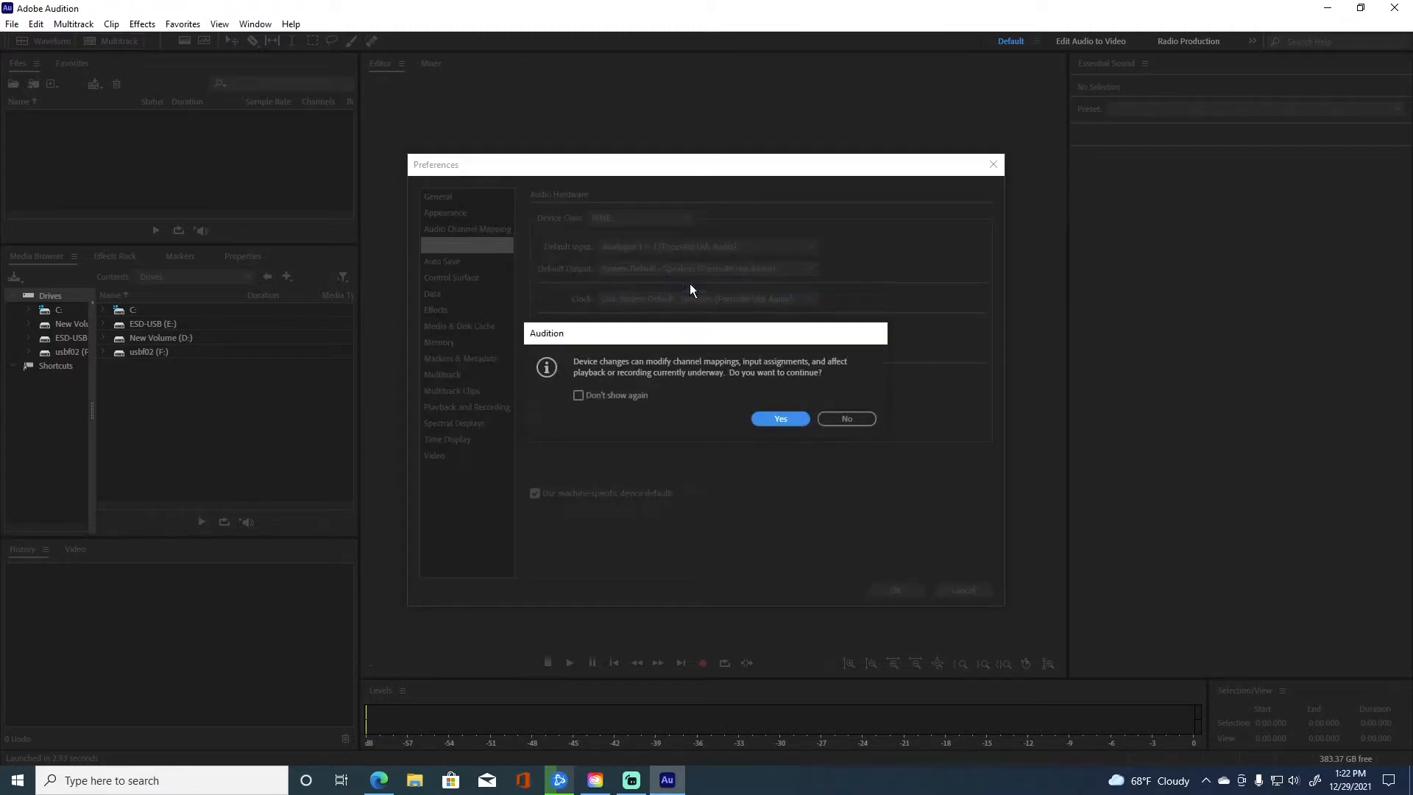
{"action": "left_click", "coordinate": [762, 416]}
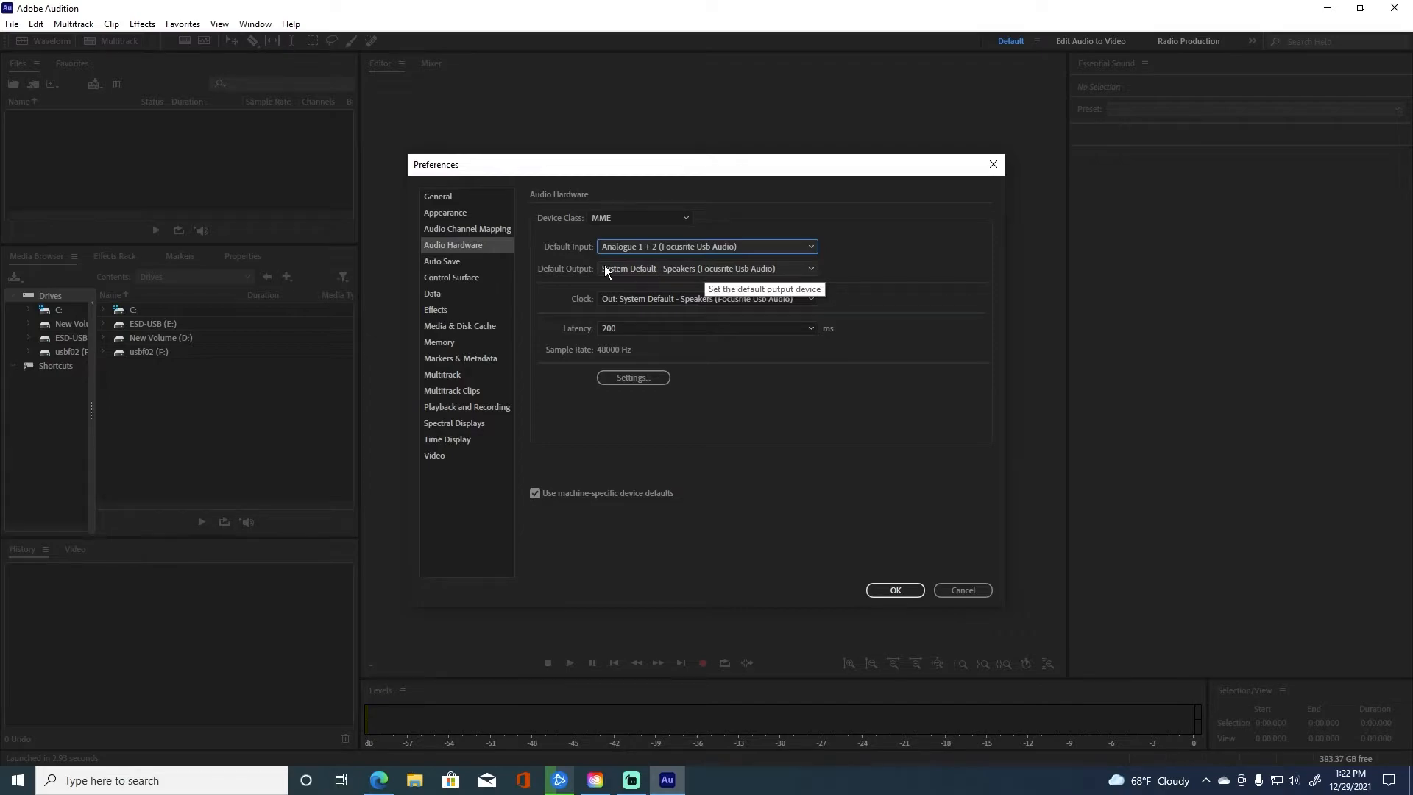
{"action": "left_click", "coordinate": [670, 268]}
{"action": "left_click", "coordinate": [688, 342]}
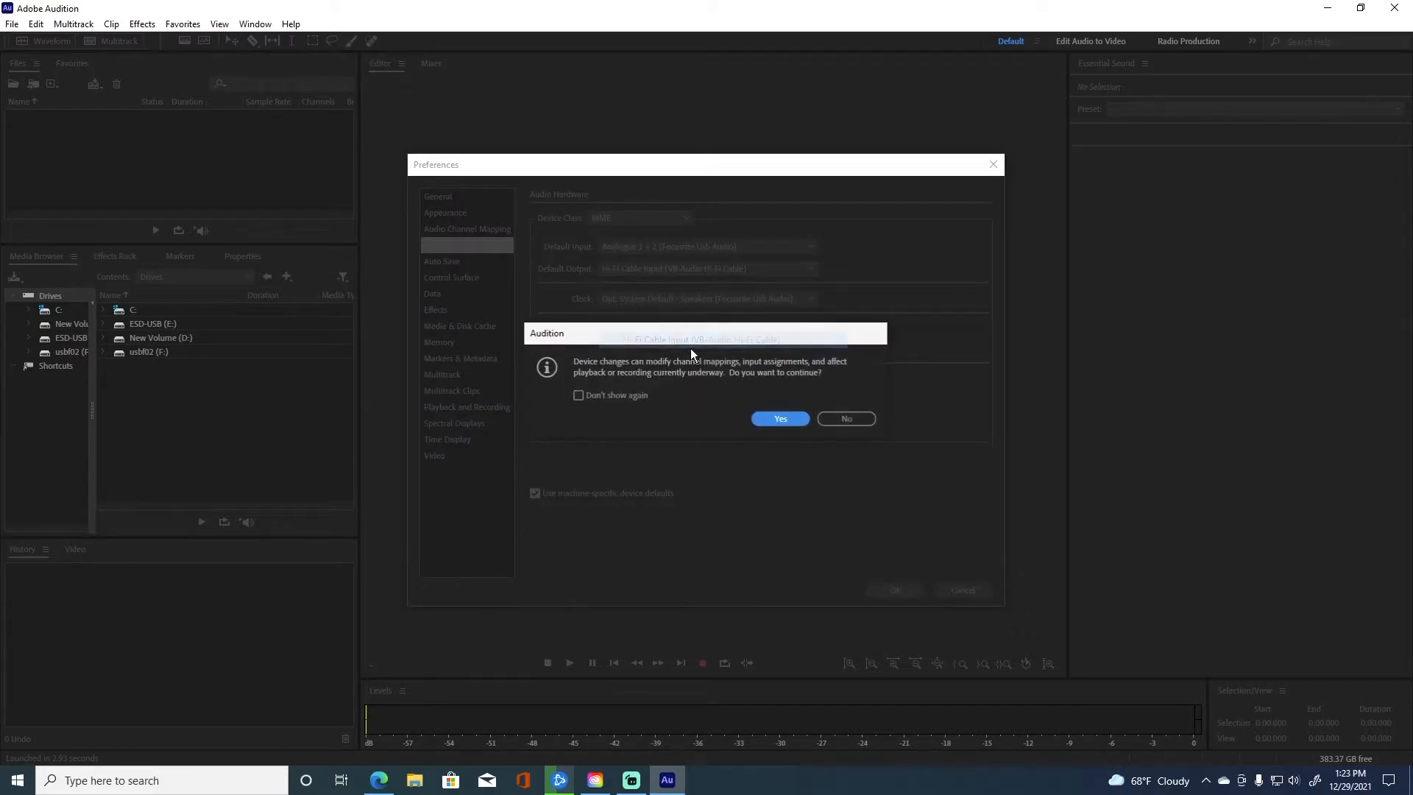
{"action": "left_click", "coordinate": [779, 417]}
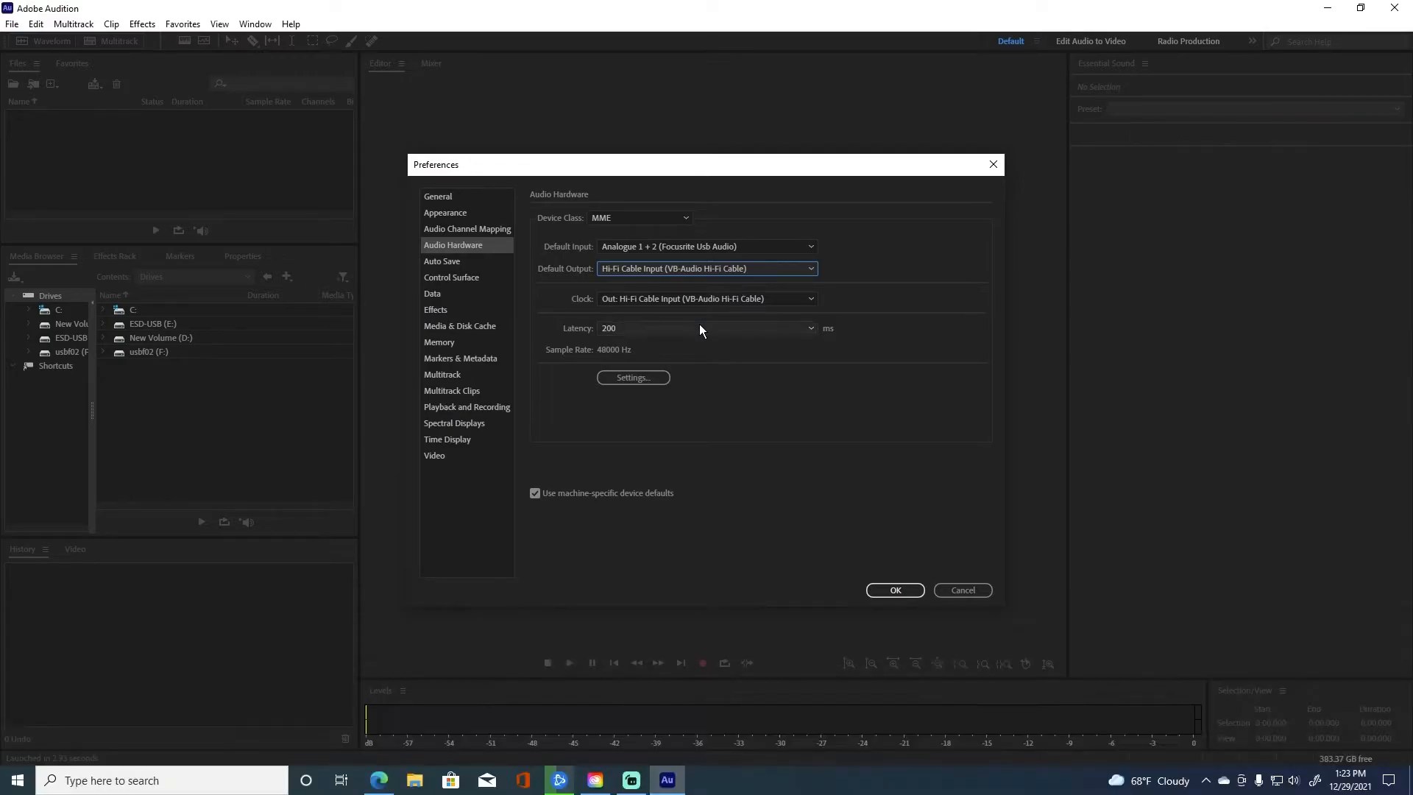
Set the audio hardware latency to 120 ms and save the preferences.
{"action": "left_click", "coordinate": [665, 328]}
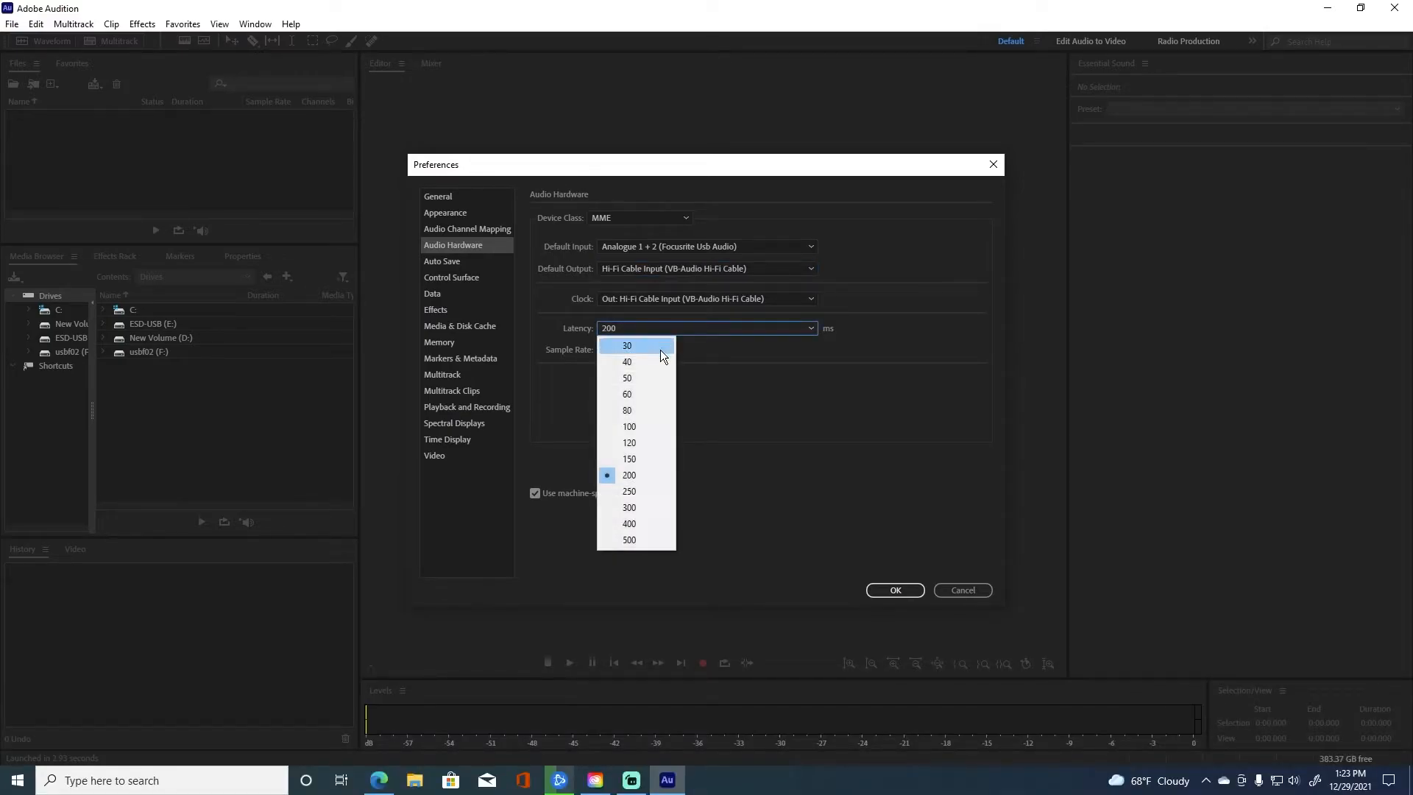
{"action": "left_click", "coordinate": [641, 443]}
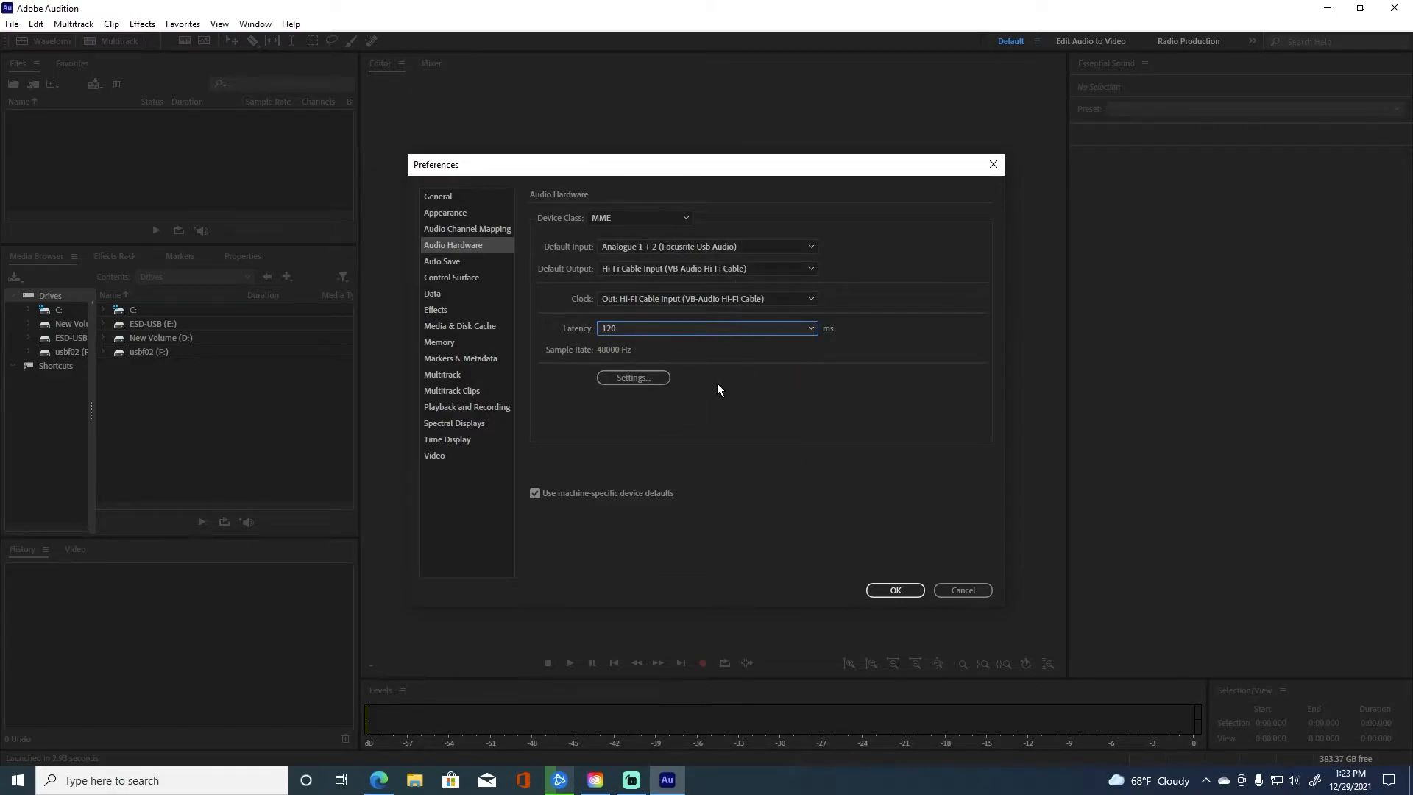
{"action": "left_click", "coordinate": [480, 228]}
{"action": "left_click", "coordinate": [473, 244]}
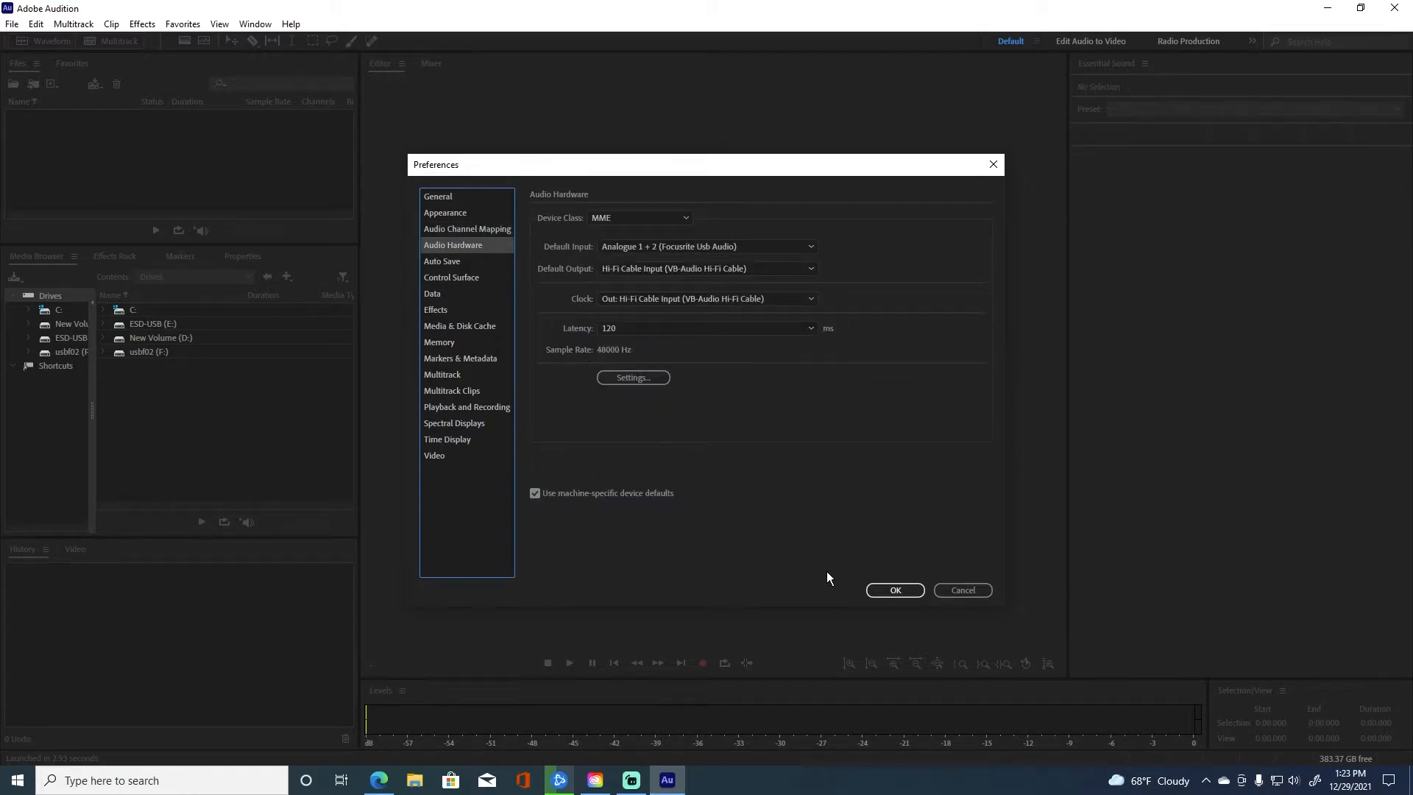
{"action": "left_click", "coordinate": [889, 589]}
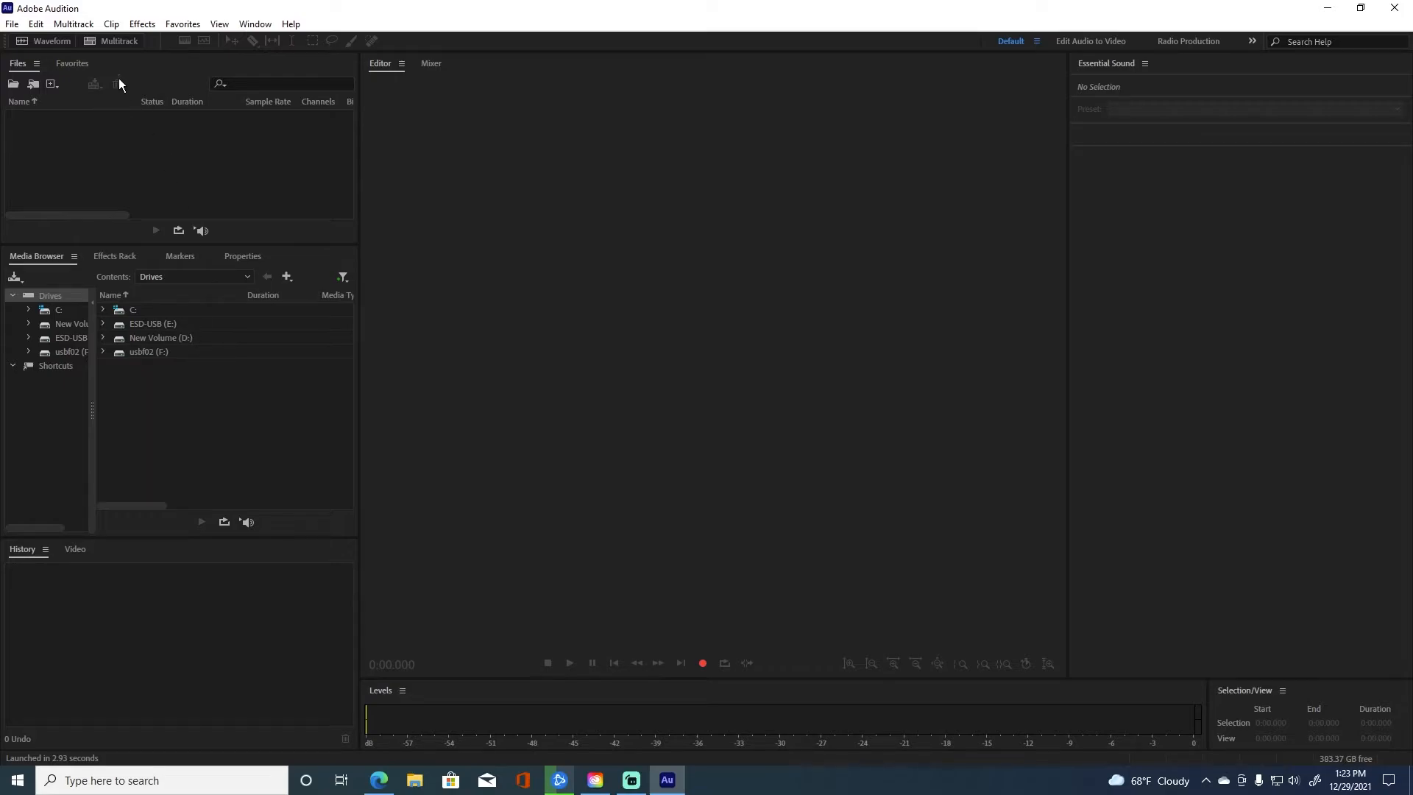
Create a new multitrack session named SM7B 001 with the default location and format settings.
{"action": "left_click", "coordinate": [113, 42]}
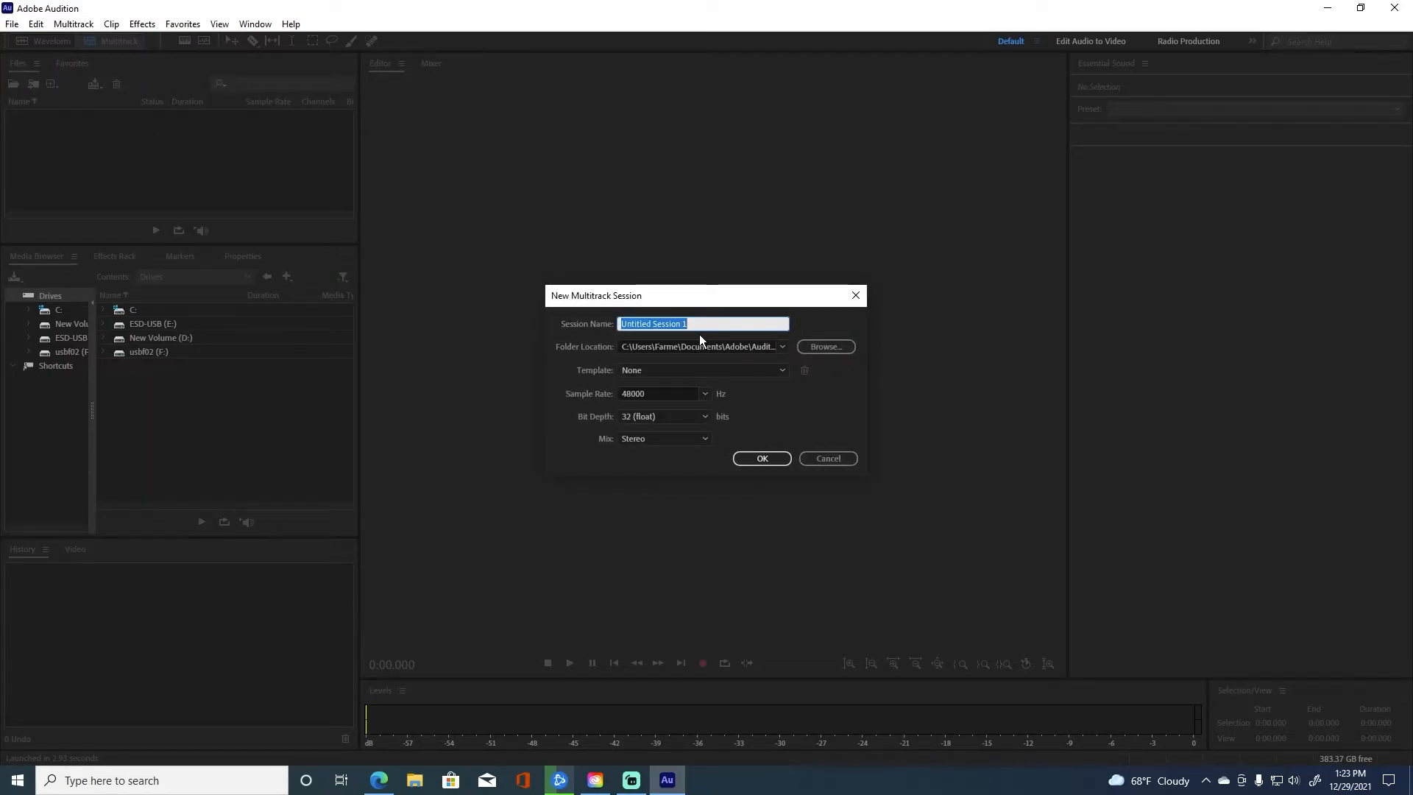
{"action": "type", "text": "SM7B 001"}
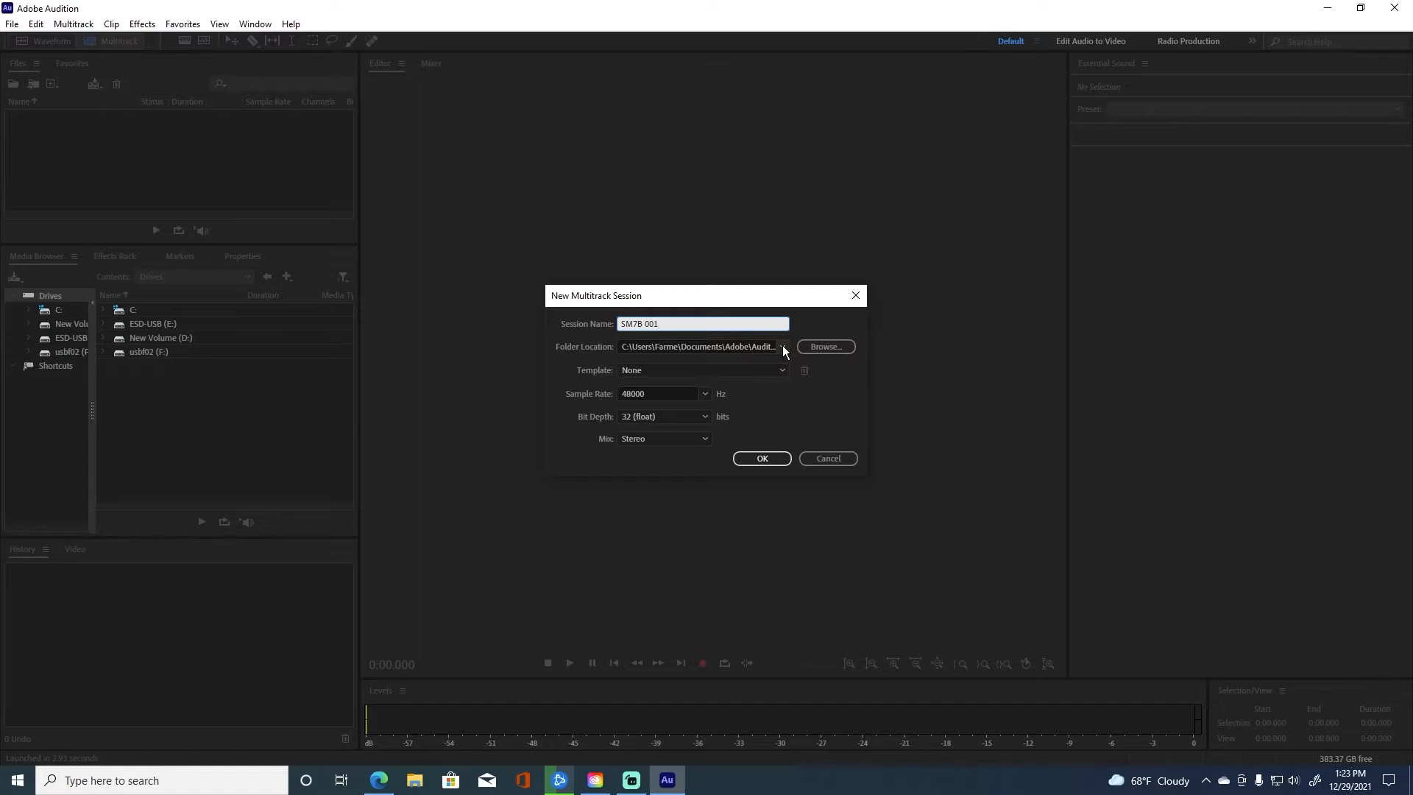
{"action": "key", "text": "Return"}
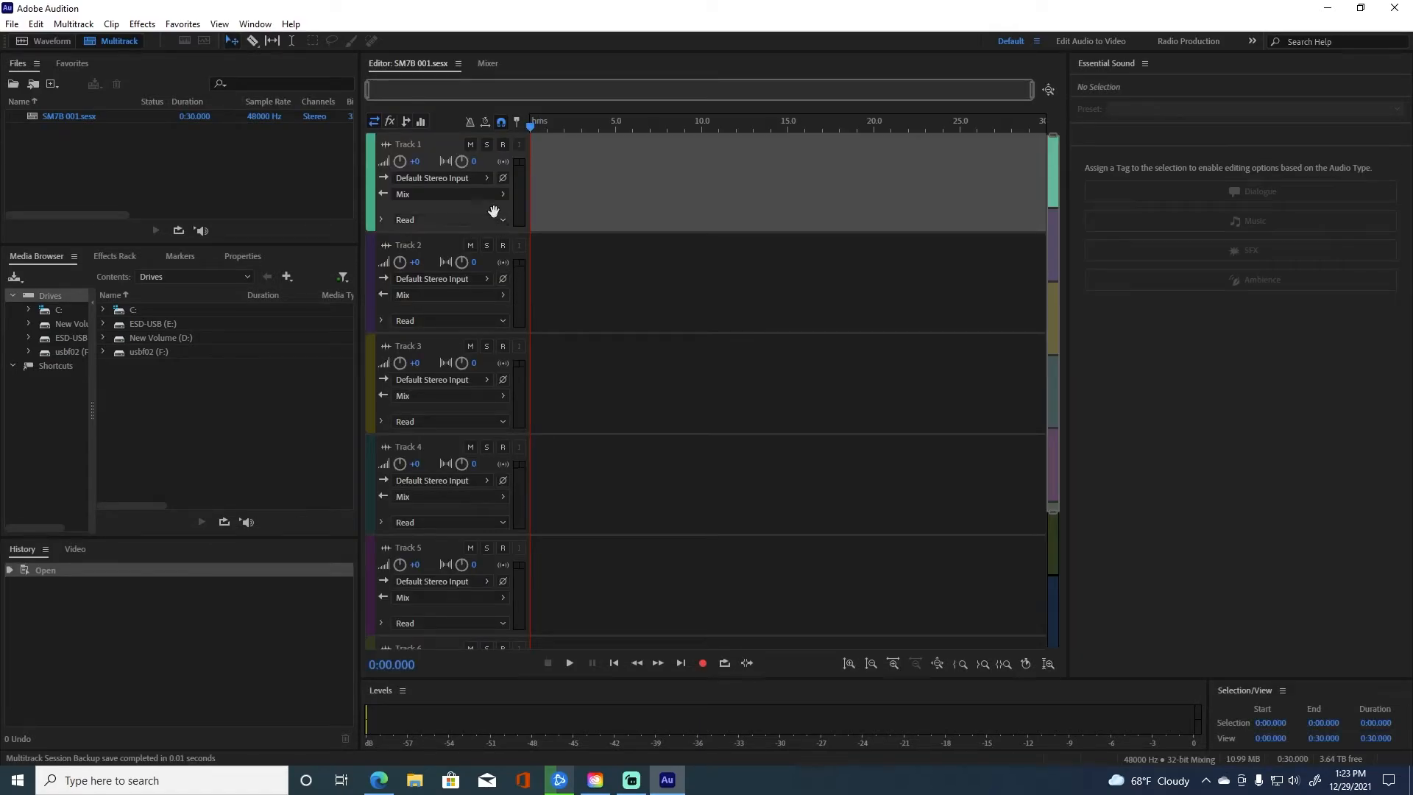
Arm Track 1 for recording, enable its input monitoring, and set its input to mono [02M] Analogue 1 + 2 (Focusrite Usb Audio) 2.
{"action": "left_click", "coordinate": [502, 144]}
{"action": "left_click", "coordinate": [519, 145]}
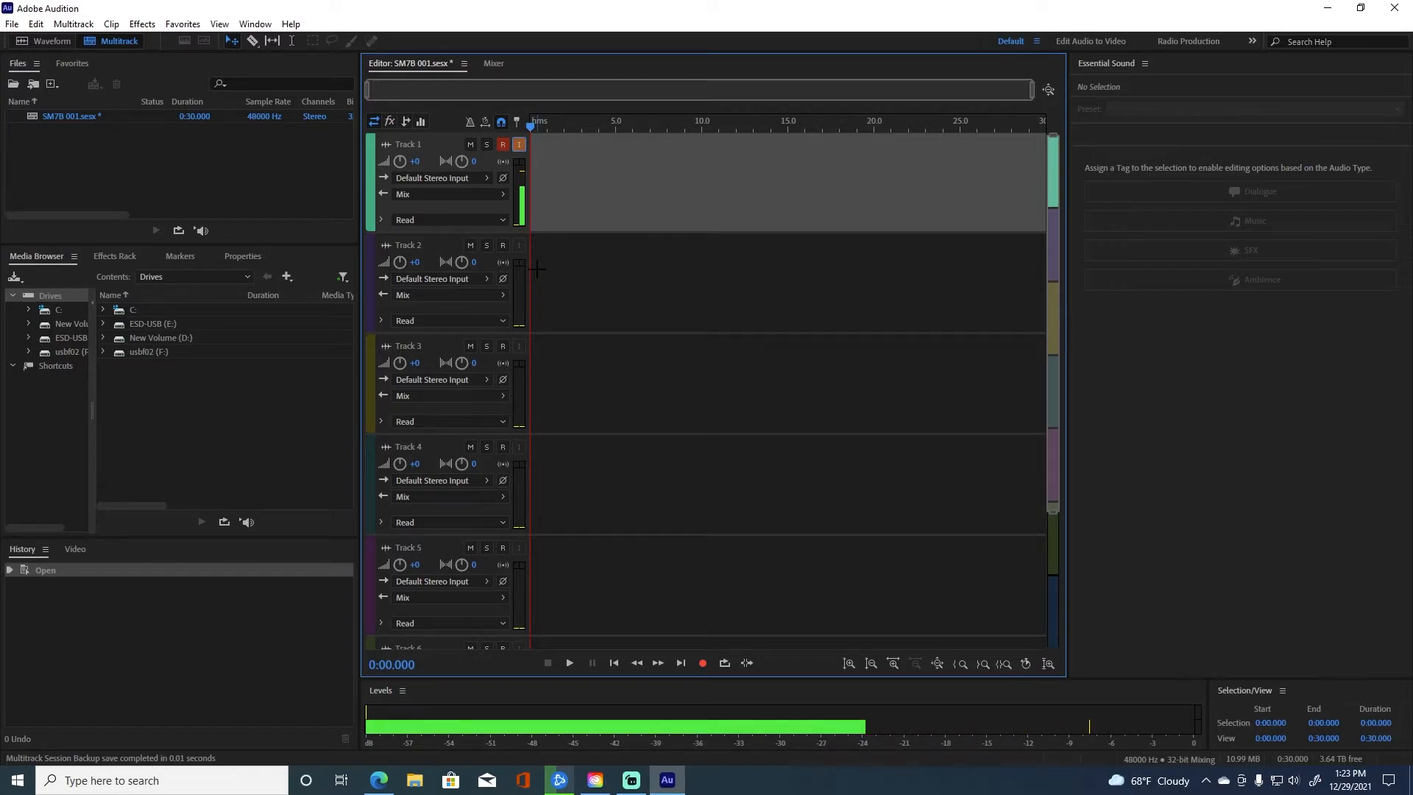
{"action": "left_click", "coordinate": [479, 180]}
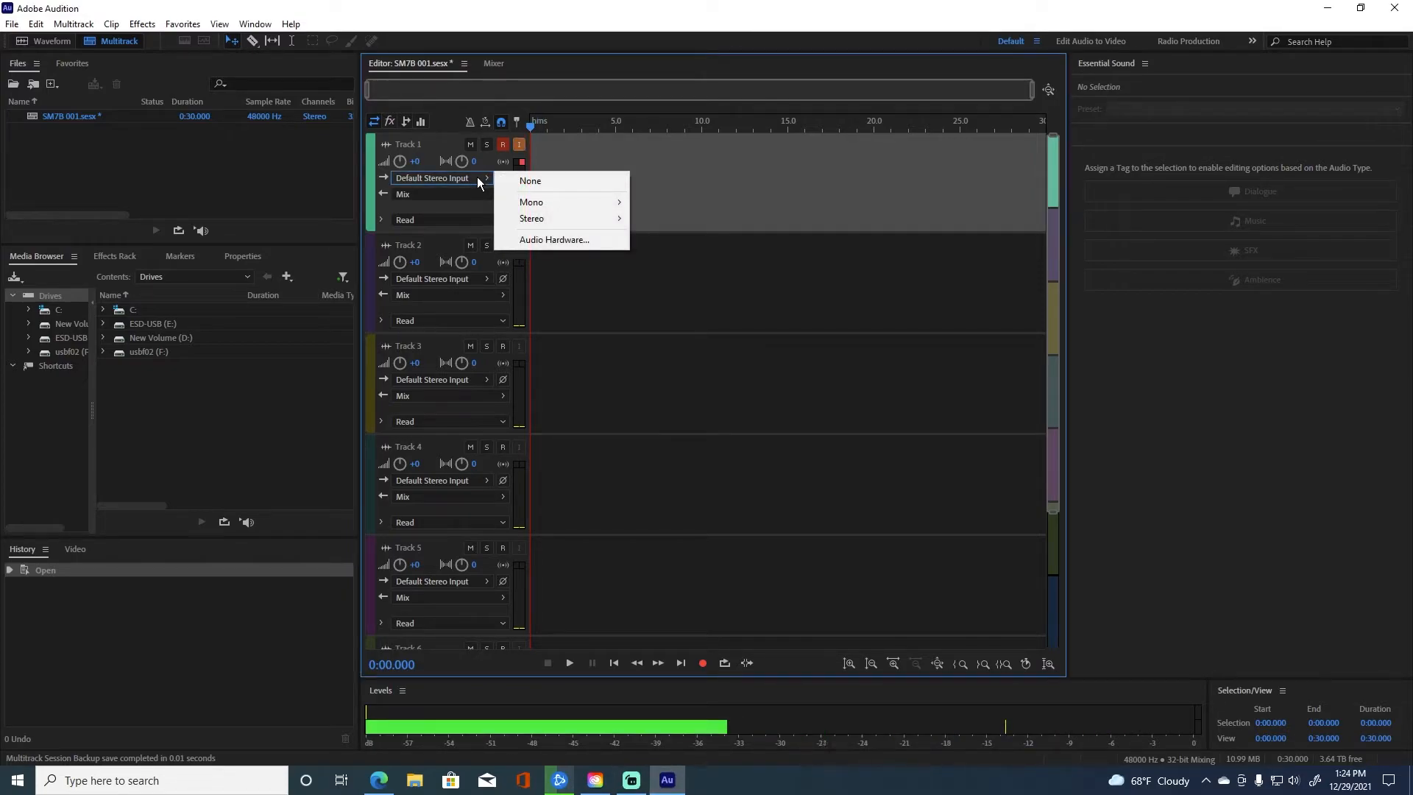
{"action": "left_click", "coordinate": [690, 232]}
{"action": "left_click", "coordinate": [434, 178]}
{"action": "mouse_move", "coordinate": [584, 201]}
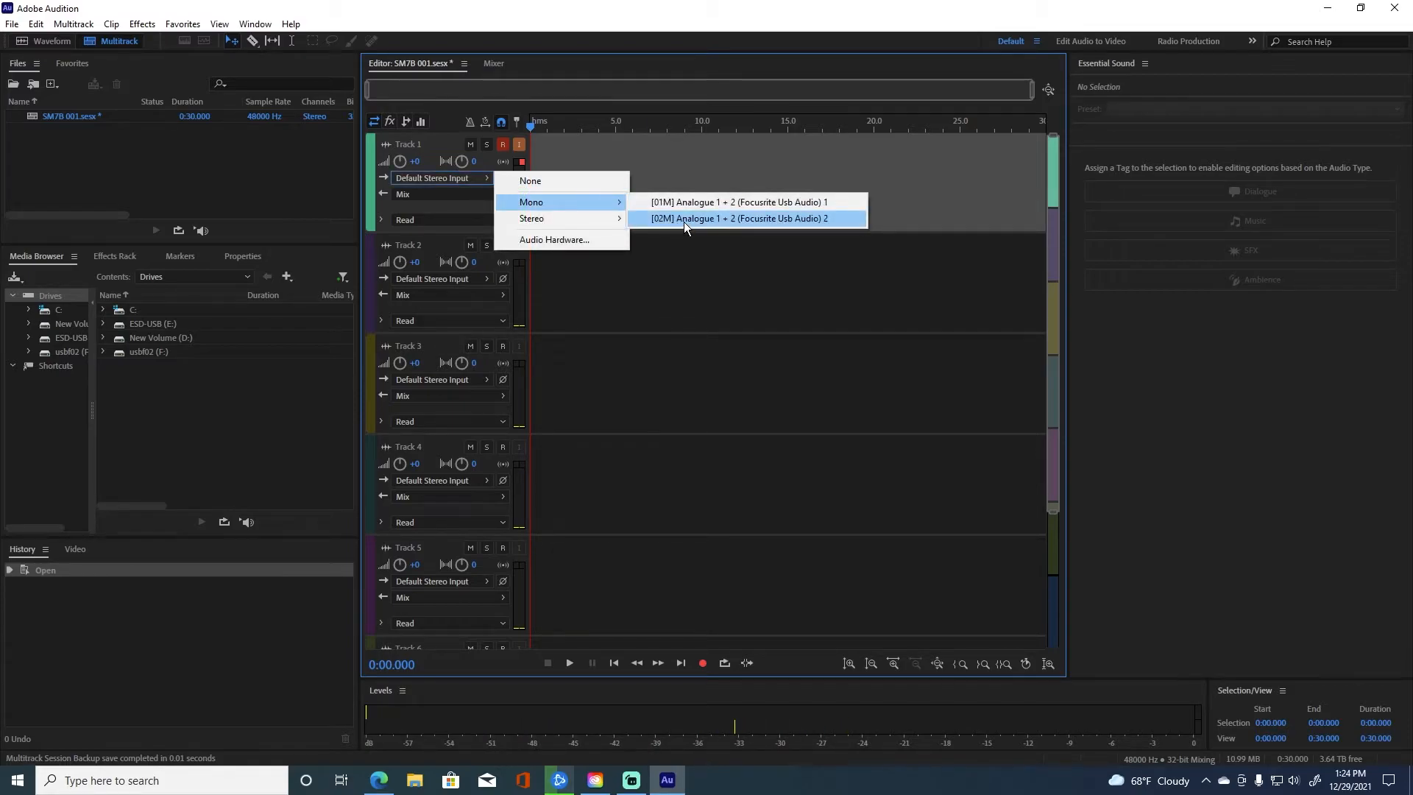
{"action": "left_click", "coordinate": [683, 219]}
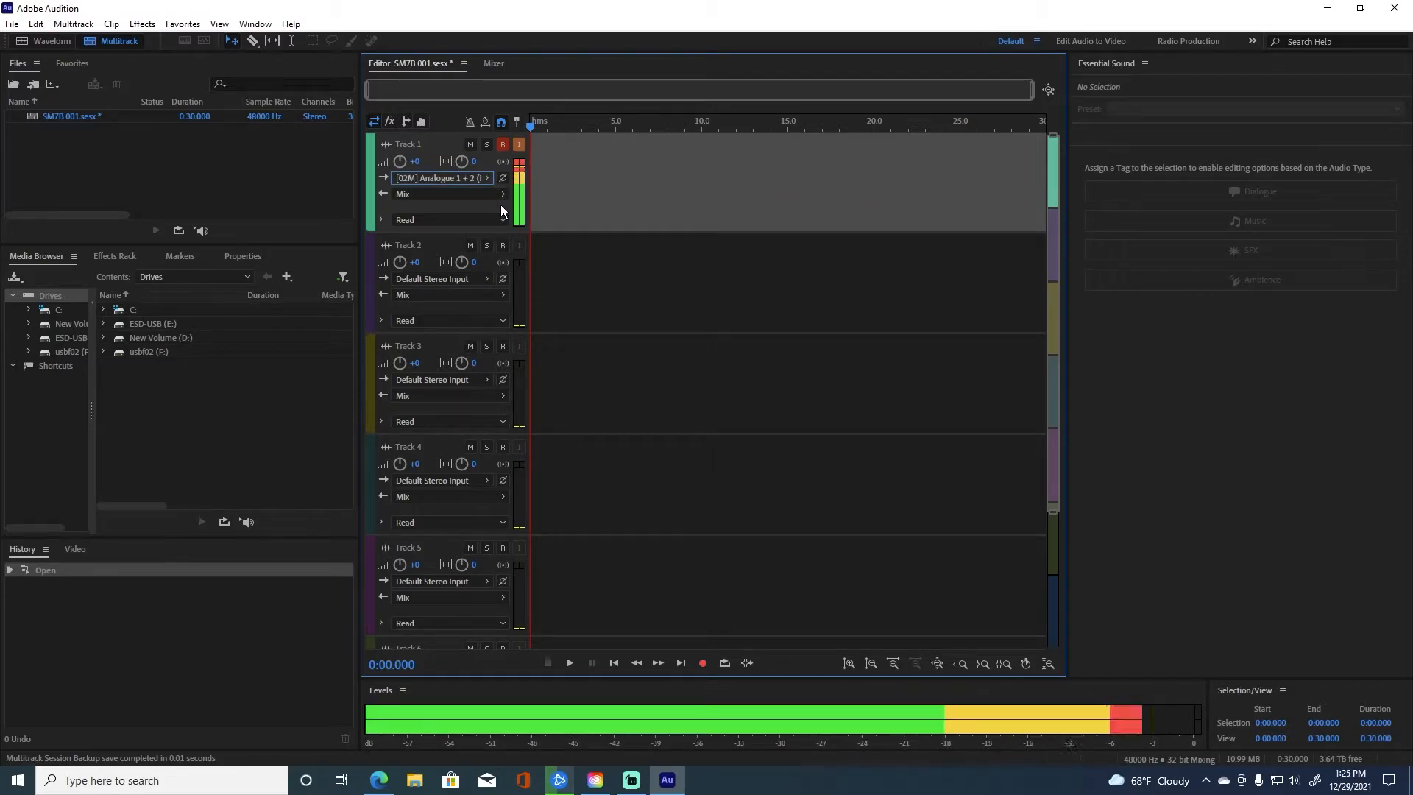
Set Track 1's output to the stereo [01S] Hi-Fi Cable Input (VB-Audio Hi-Fi Cable) 1.
{"action": "left_click", "coordinate": [499, 194]}
{"action": "mouse_move", "coordinate": [593, 272]}
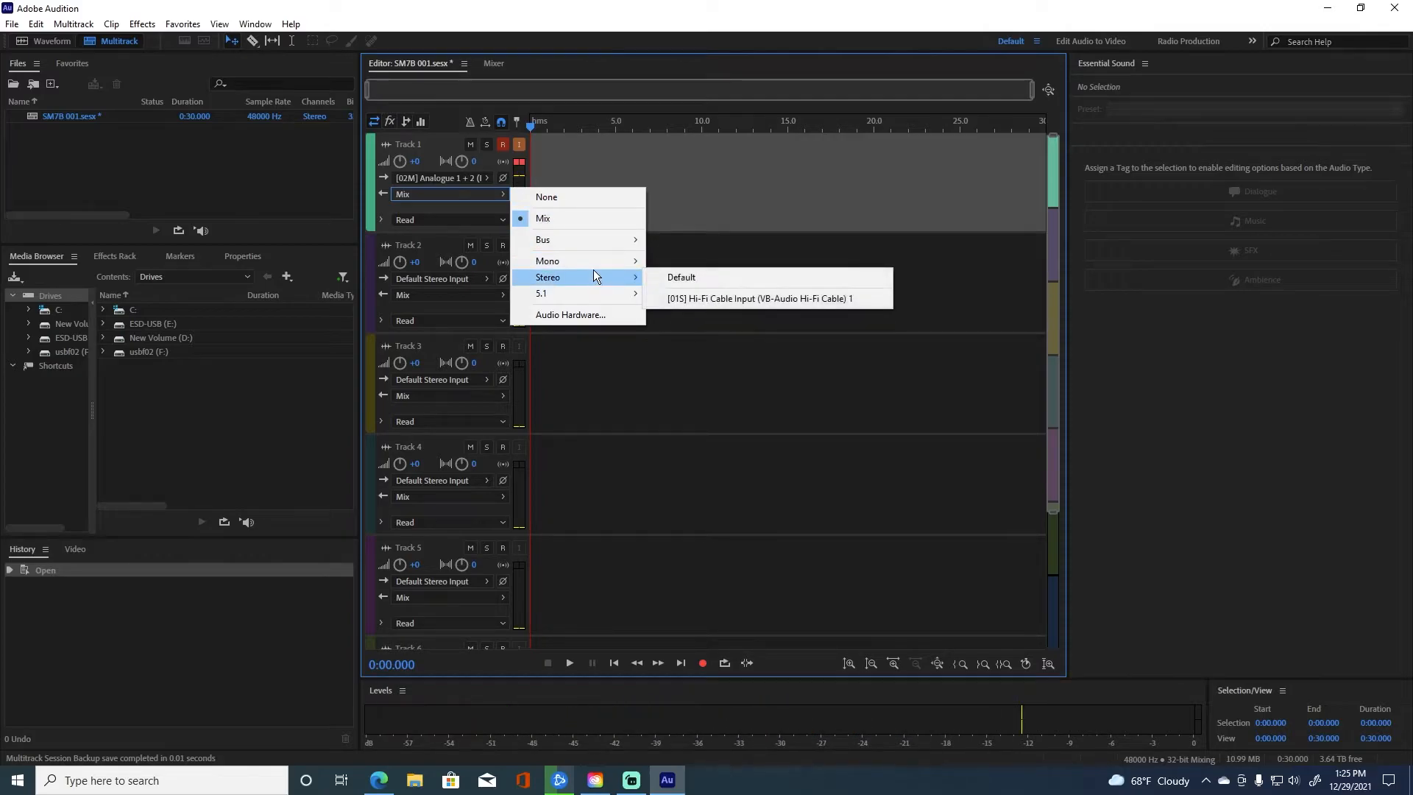
{"action": "left_click", "coordinate": [703, 299]}
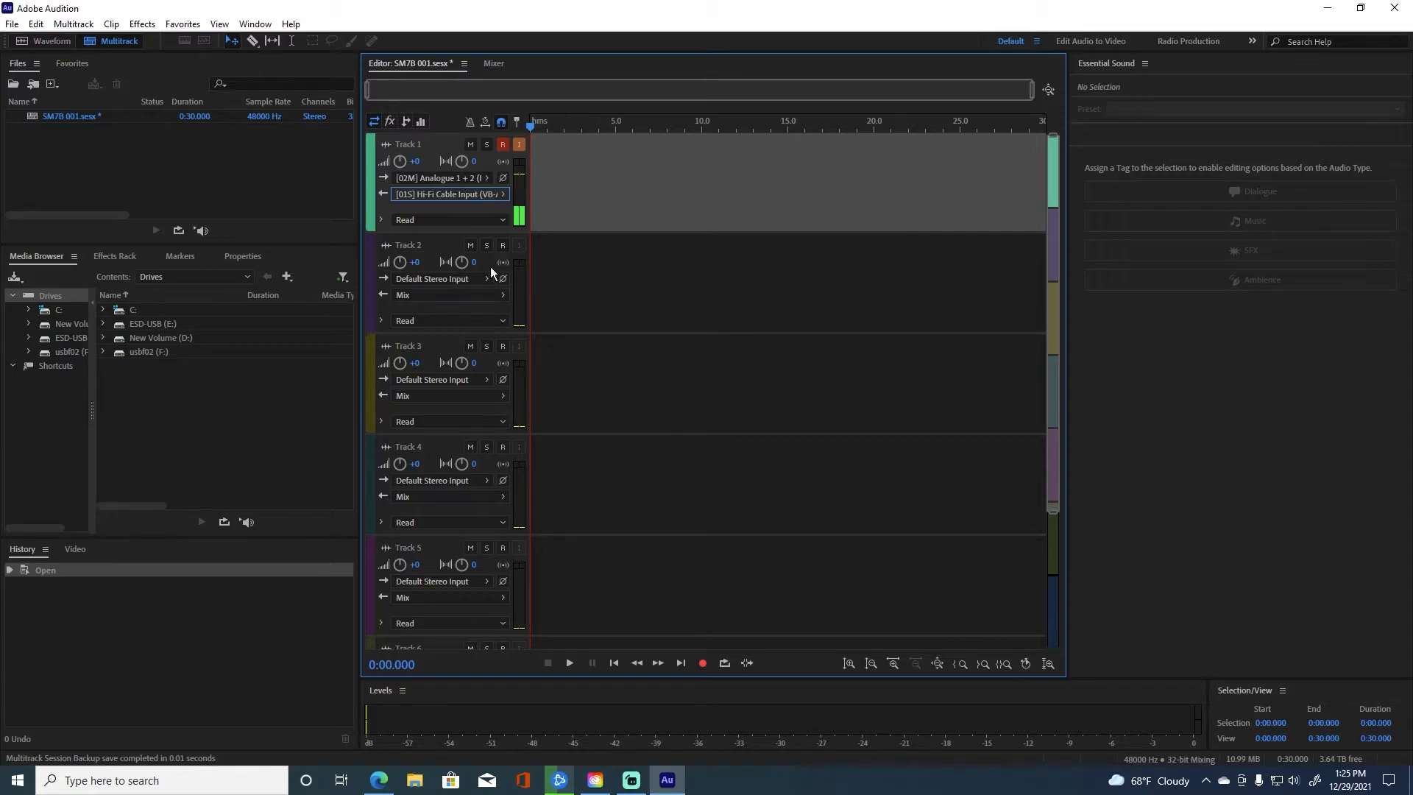
Show the Effects Rack for Track 1 and save the multitrack session.
{"action": "left_click", "coordinate": [118, 255]}
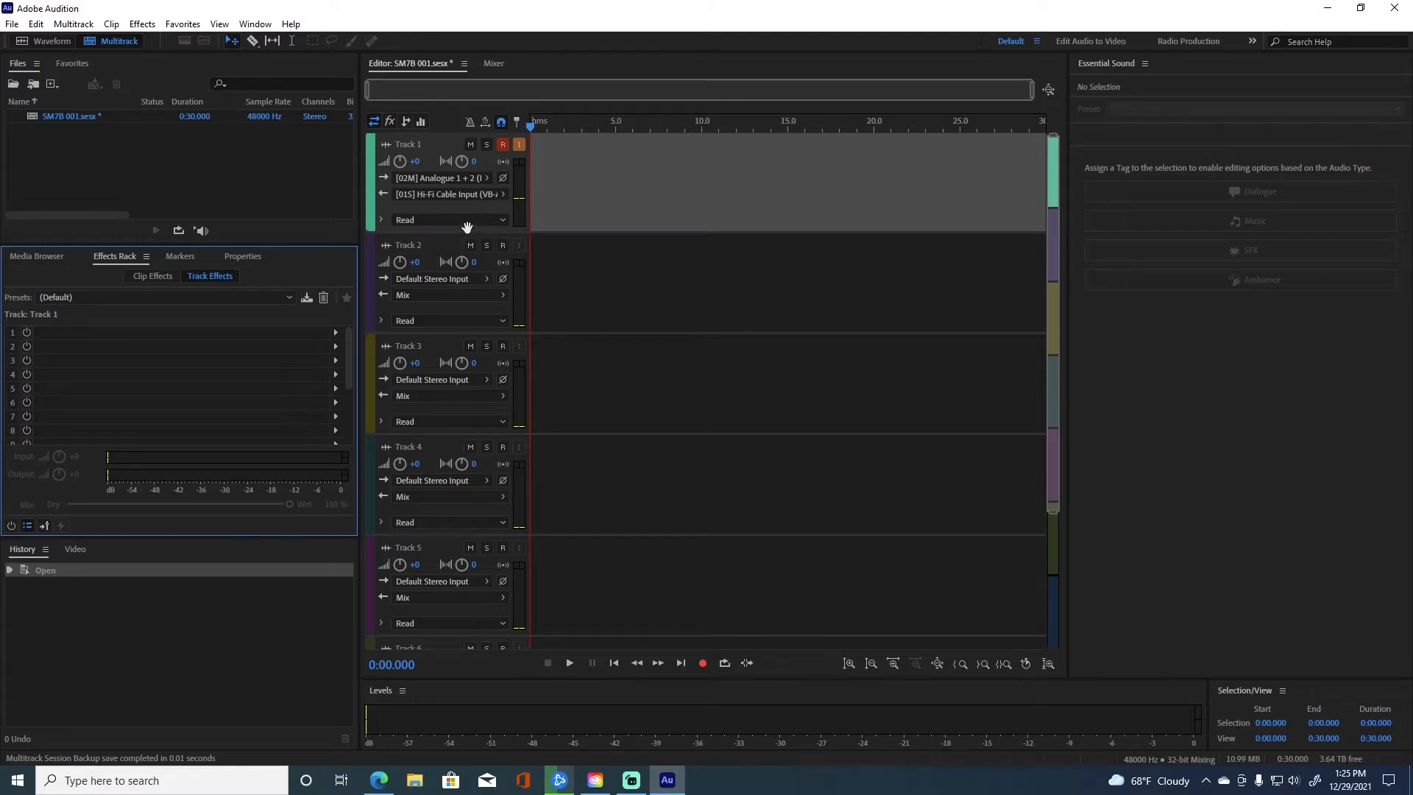
{"action": "key", "text": "ctrl+s"}
{"action": "key", "text": "ctrl+s"}
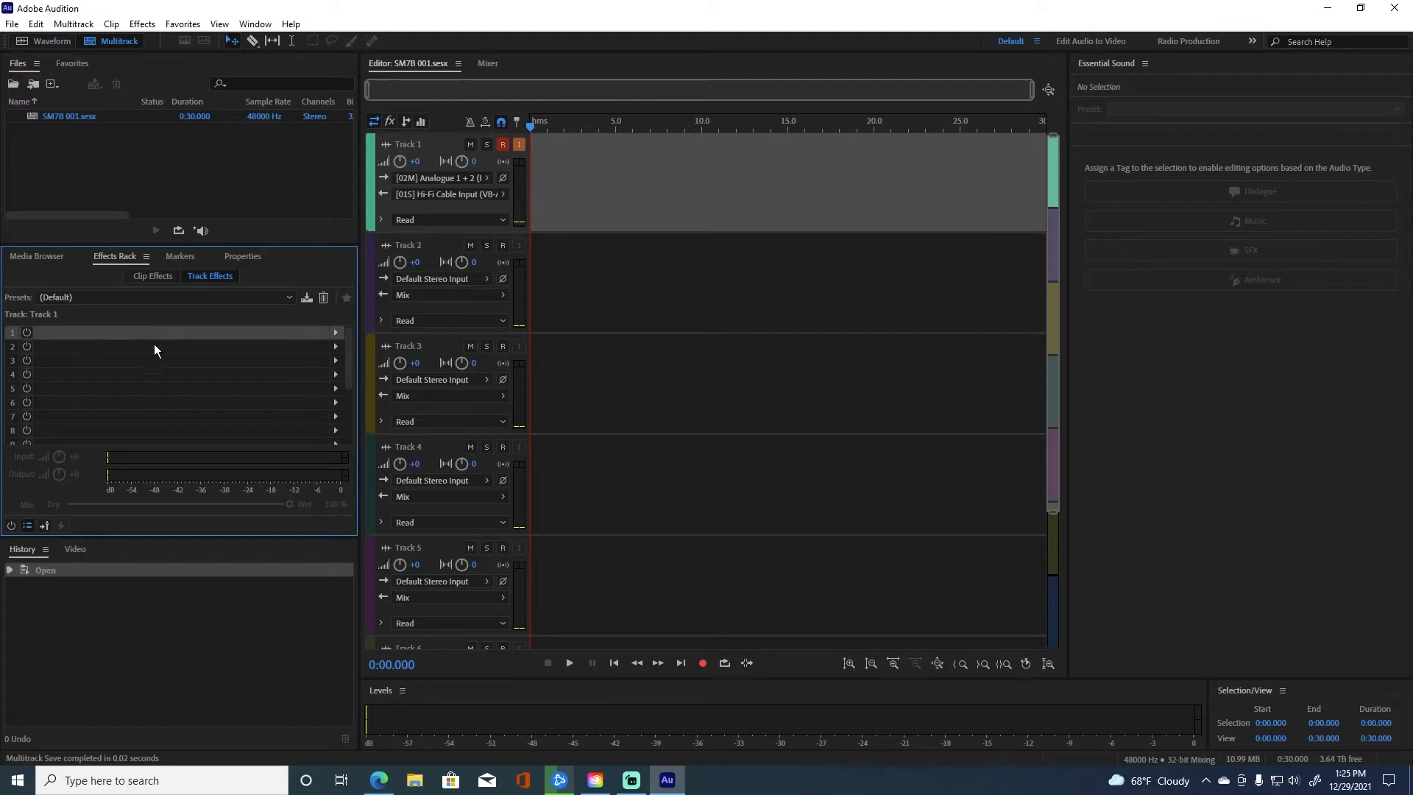
Add the DeNoise effect to slot 1 of Track 1's effects rack, lower its amount, and close its settings.
{"action": "left_click", "coordinate": [337, 332]}
{"action": "mouse_move", "coordinate": [475, 452]}
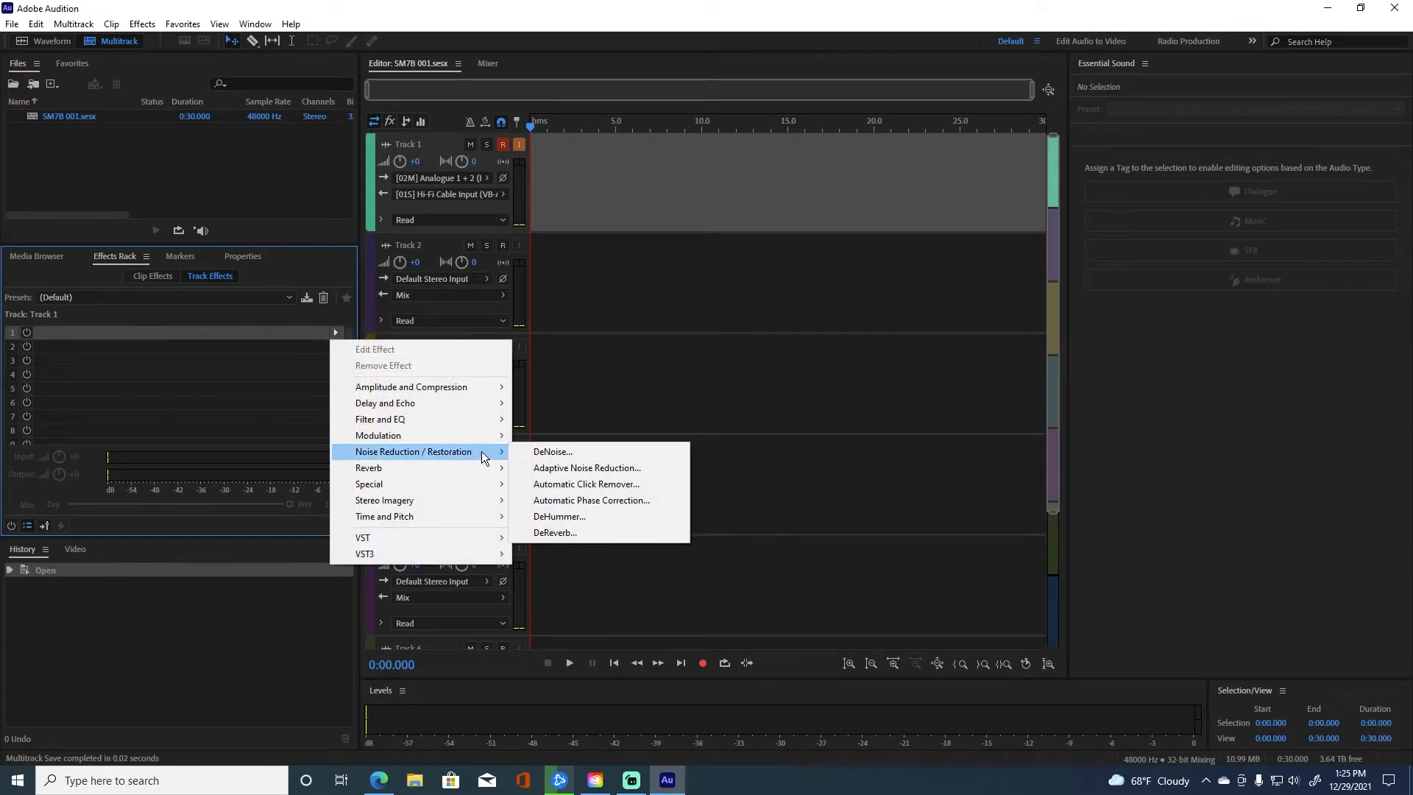
{"action": "left_click", "coordinate": [537, 452]}
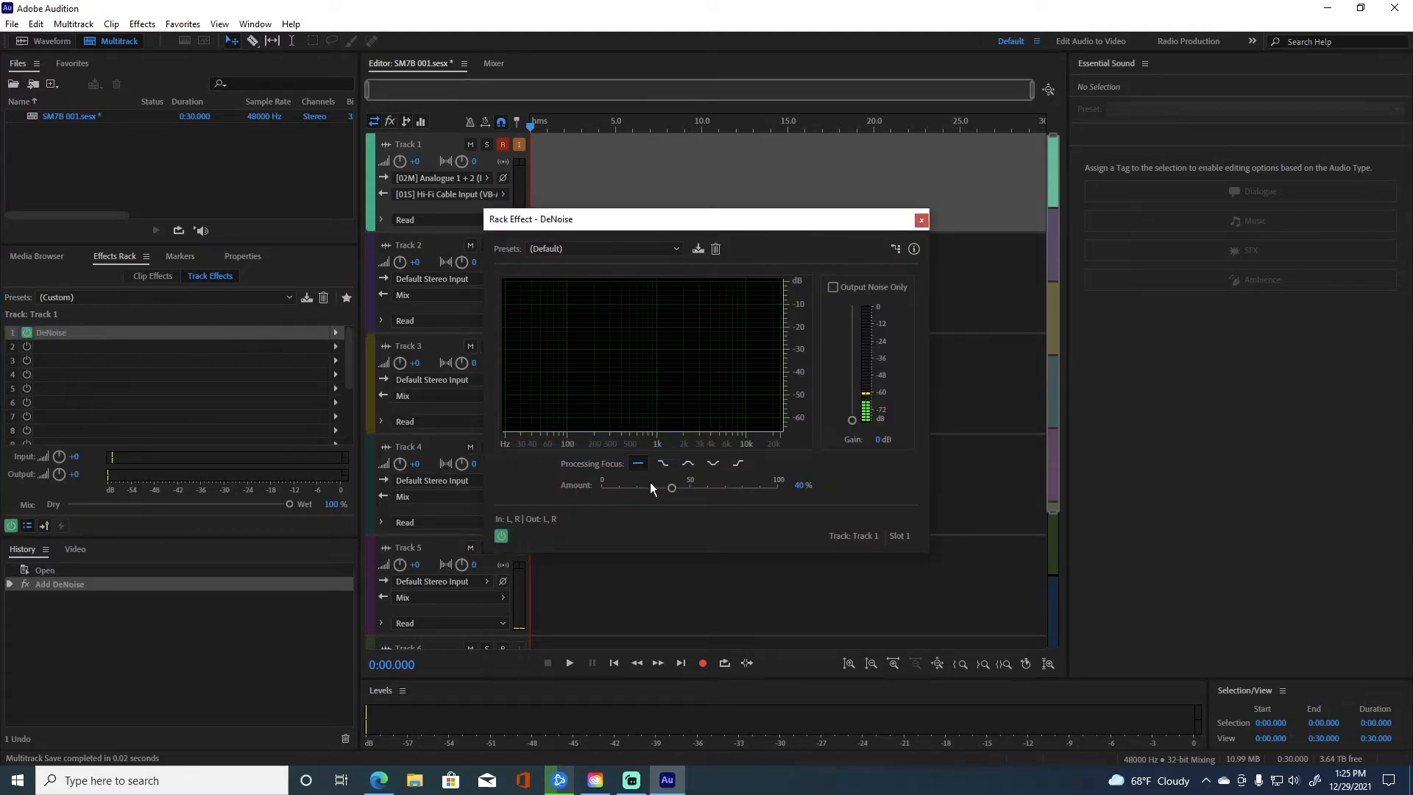
{"action": "left_click", "coordinate": [654, 487]}
{"action": "left_click", "coordinate": [922, 219]}
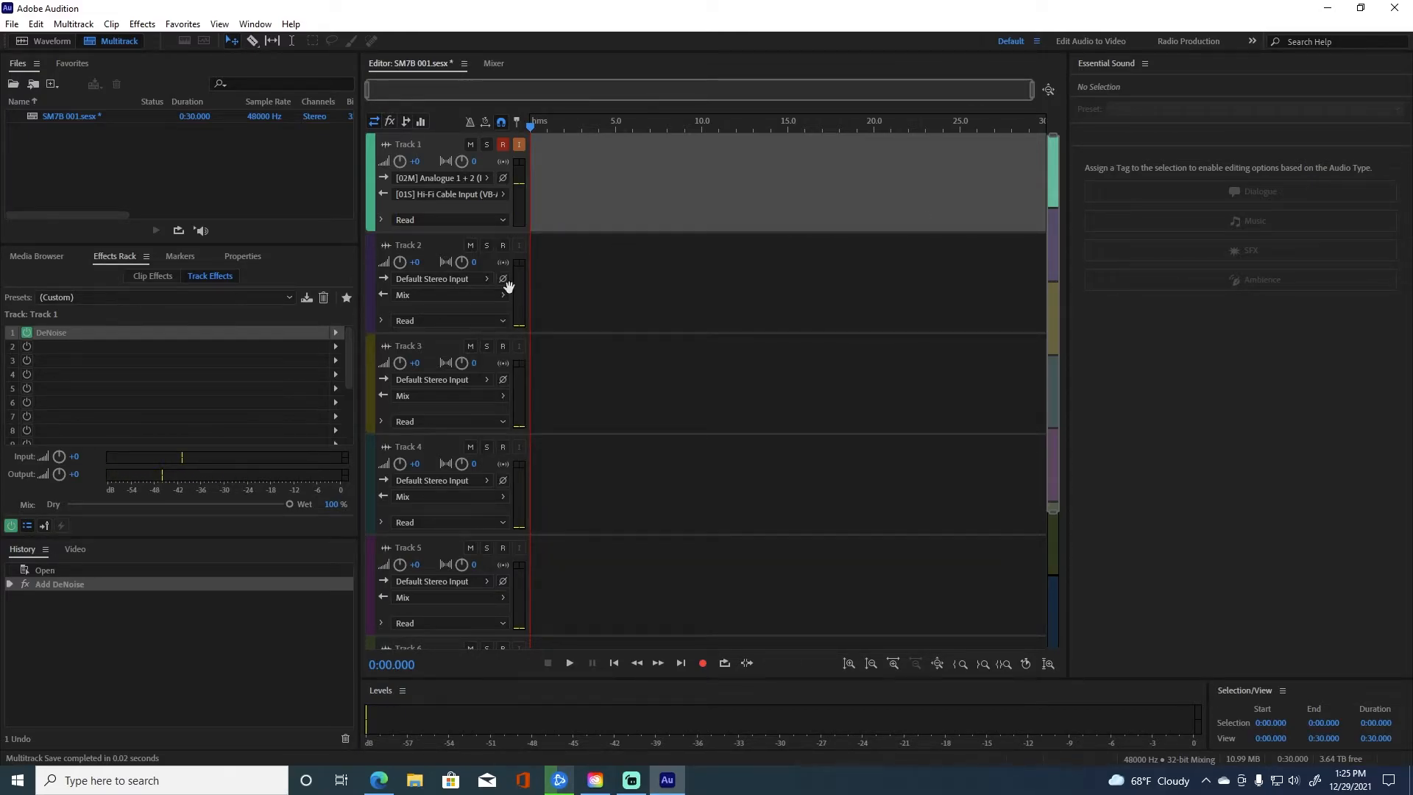
Add a Parametric Equalizer to slot 2 of Track 1's effects rack.
{"action": "left_click", "coordinate": [335, 347]}
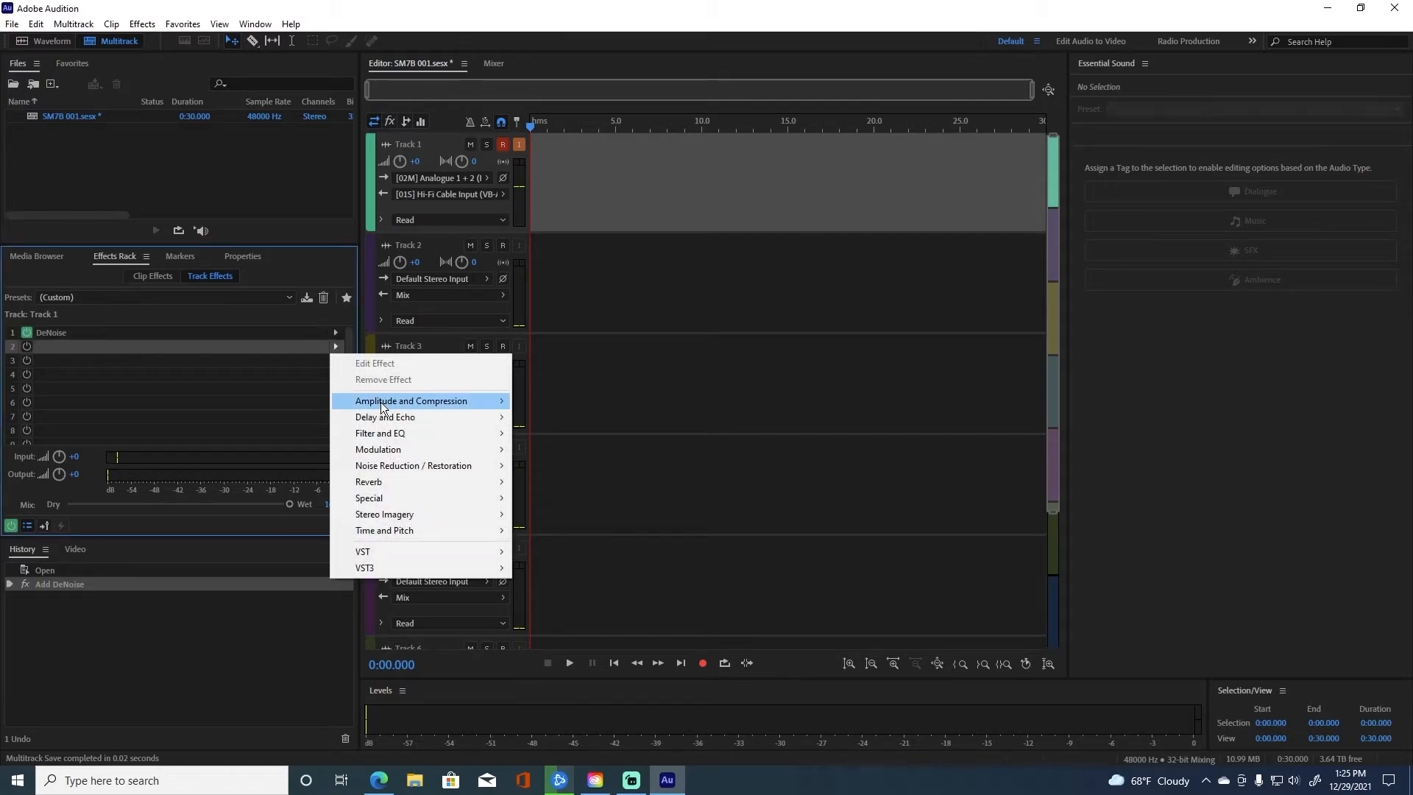
{"action": "mouse_move", "coordinate": [443, 434]}
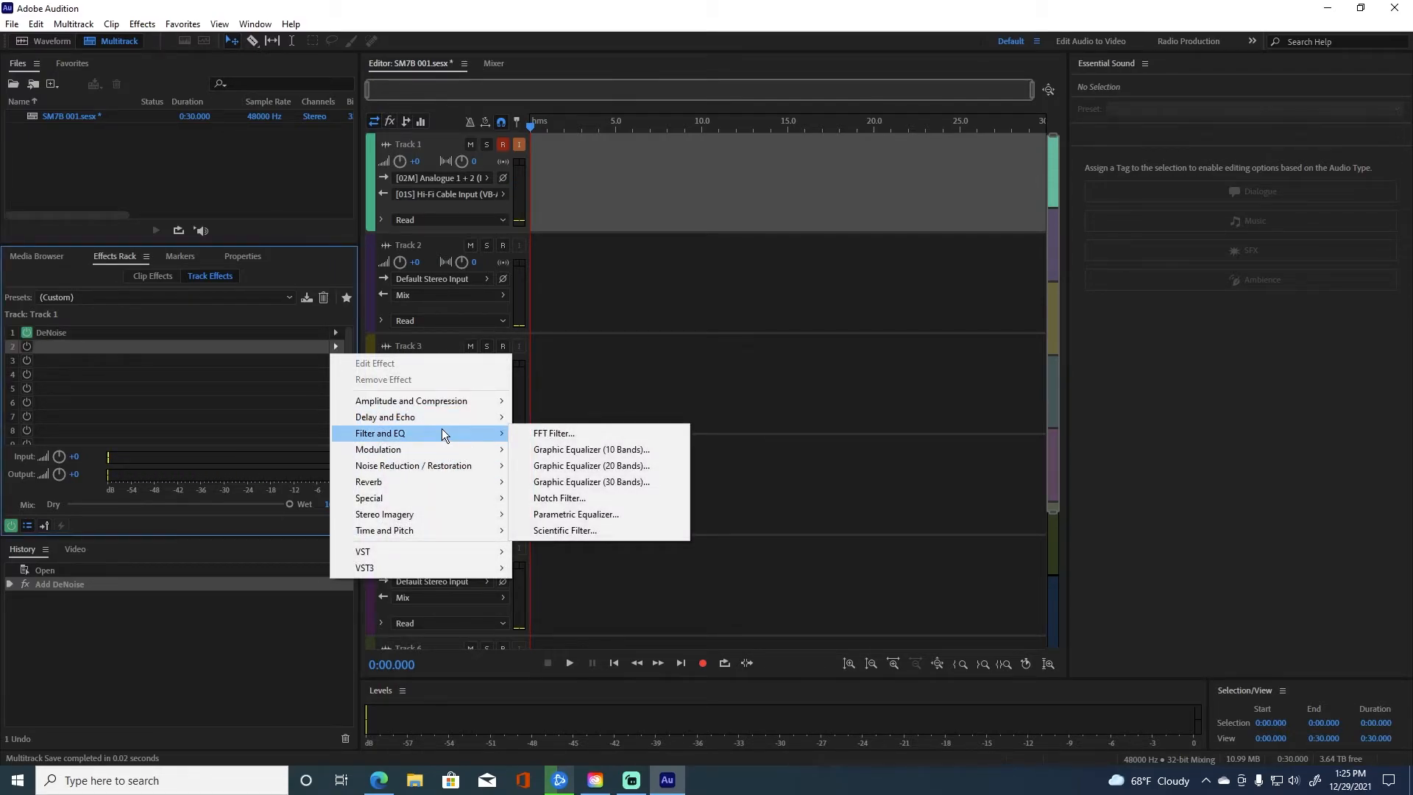
{"action": "left_click", "coordinate": [596, 514]}
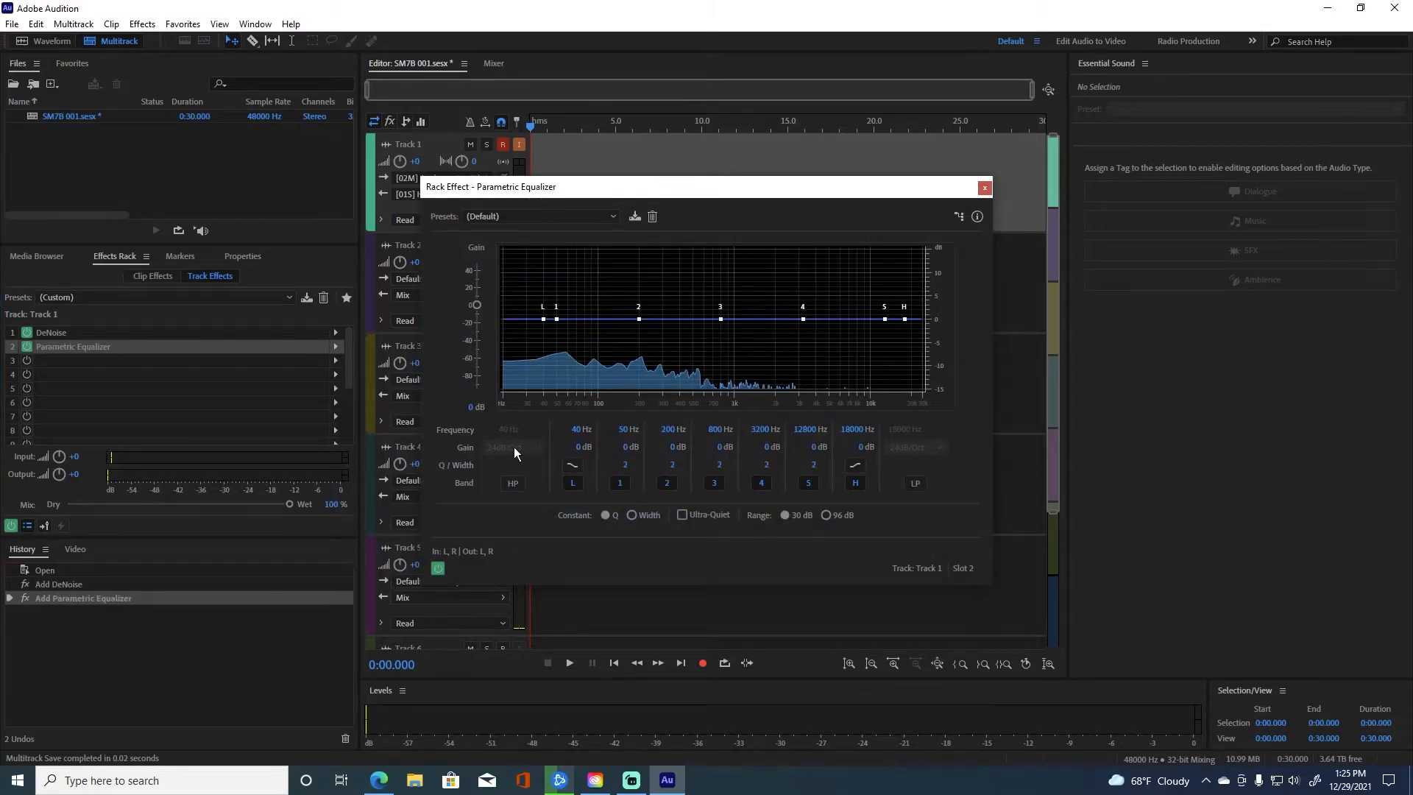
Enable the equalizer's high-pass filter and set its frequency to 80 Hz.
{"action": "left_click", "coordinate": [513, 483]}
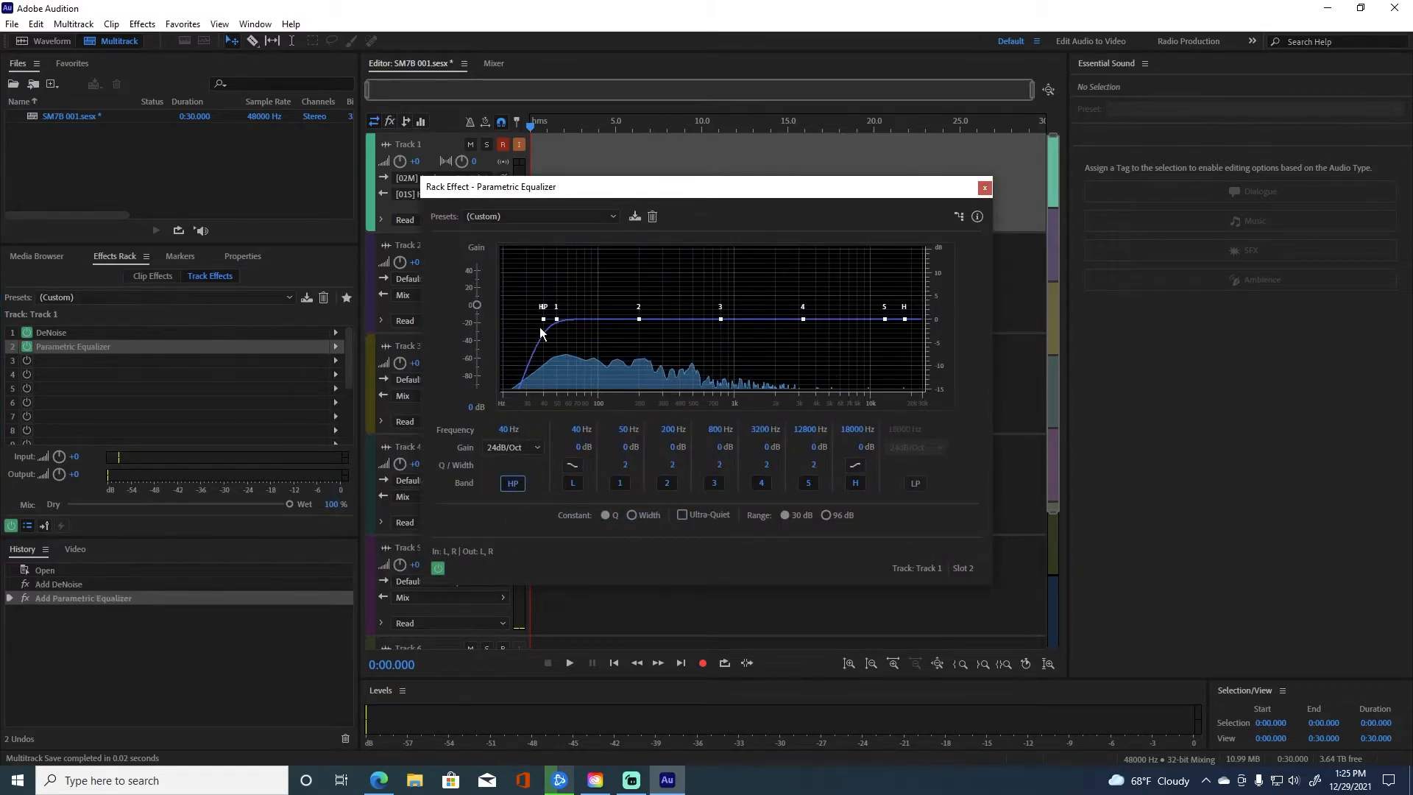
{"action": "left_click_drag", "start_coordinate": [504, 430], "coordinate": [539, 436]}
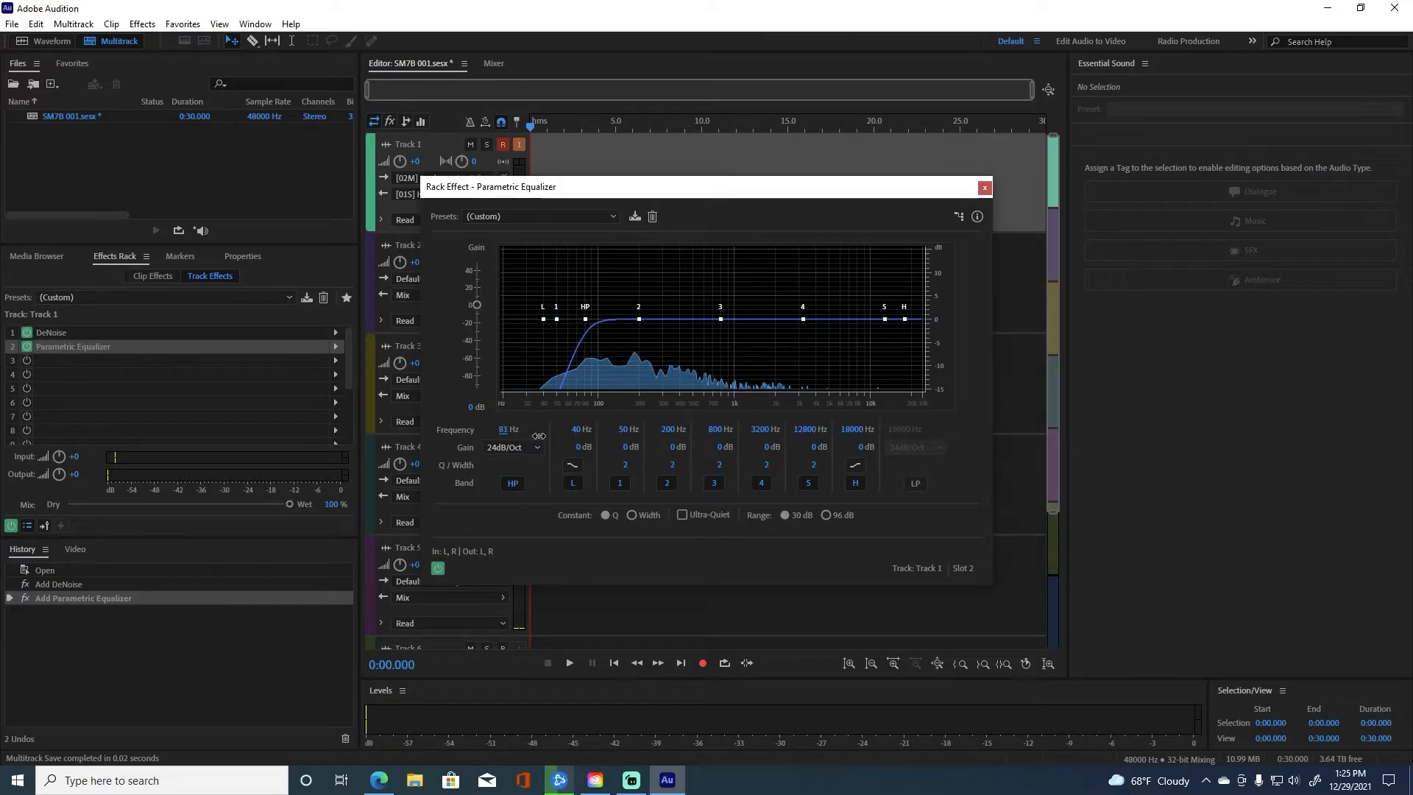
{"action": "left_click", "coordinate": [704, 762]}
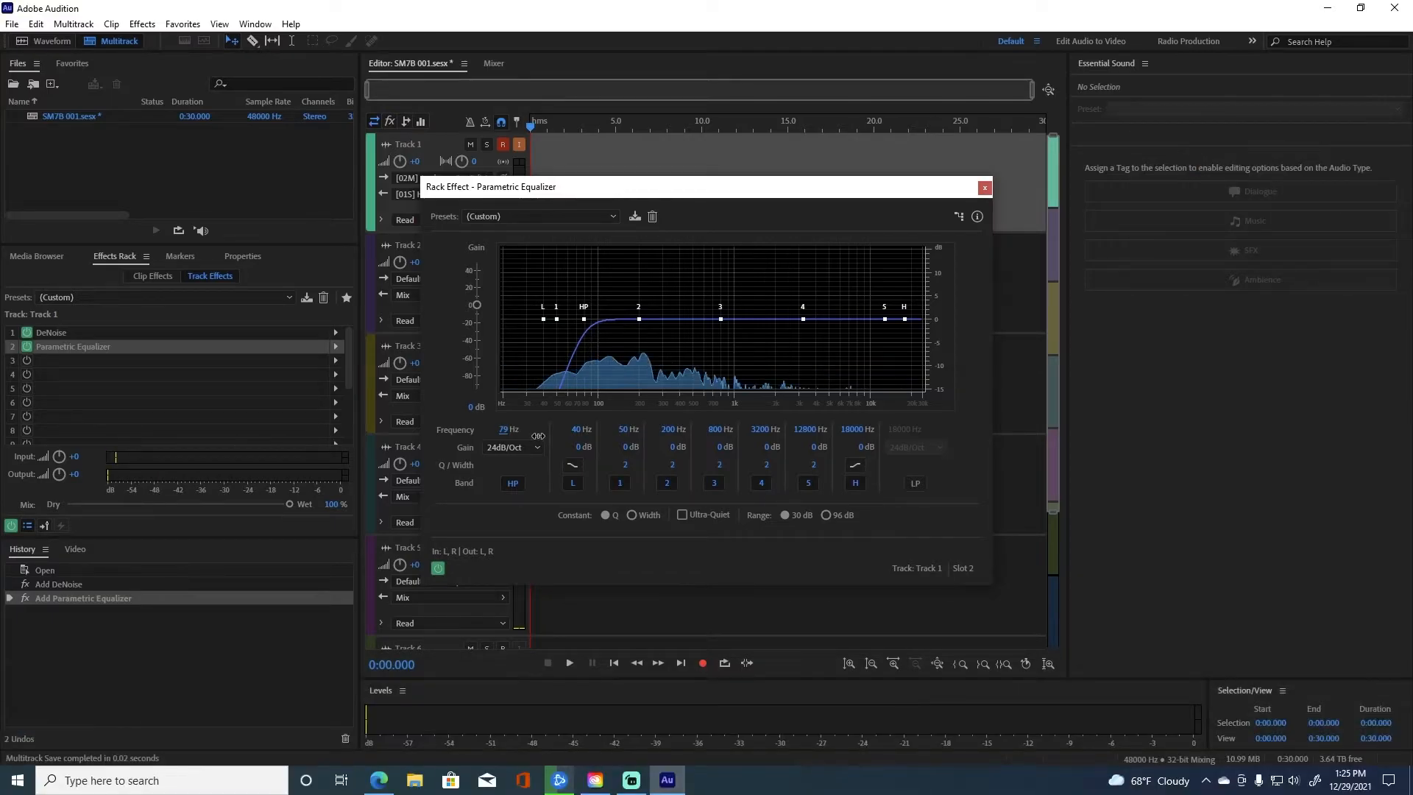
{"action": "left_click", "coordinate": [505, 433]}
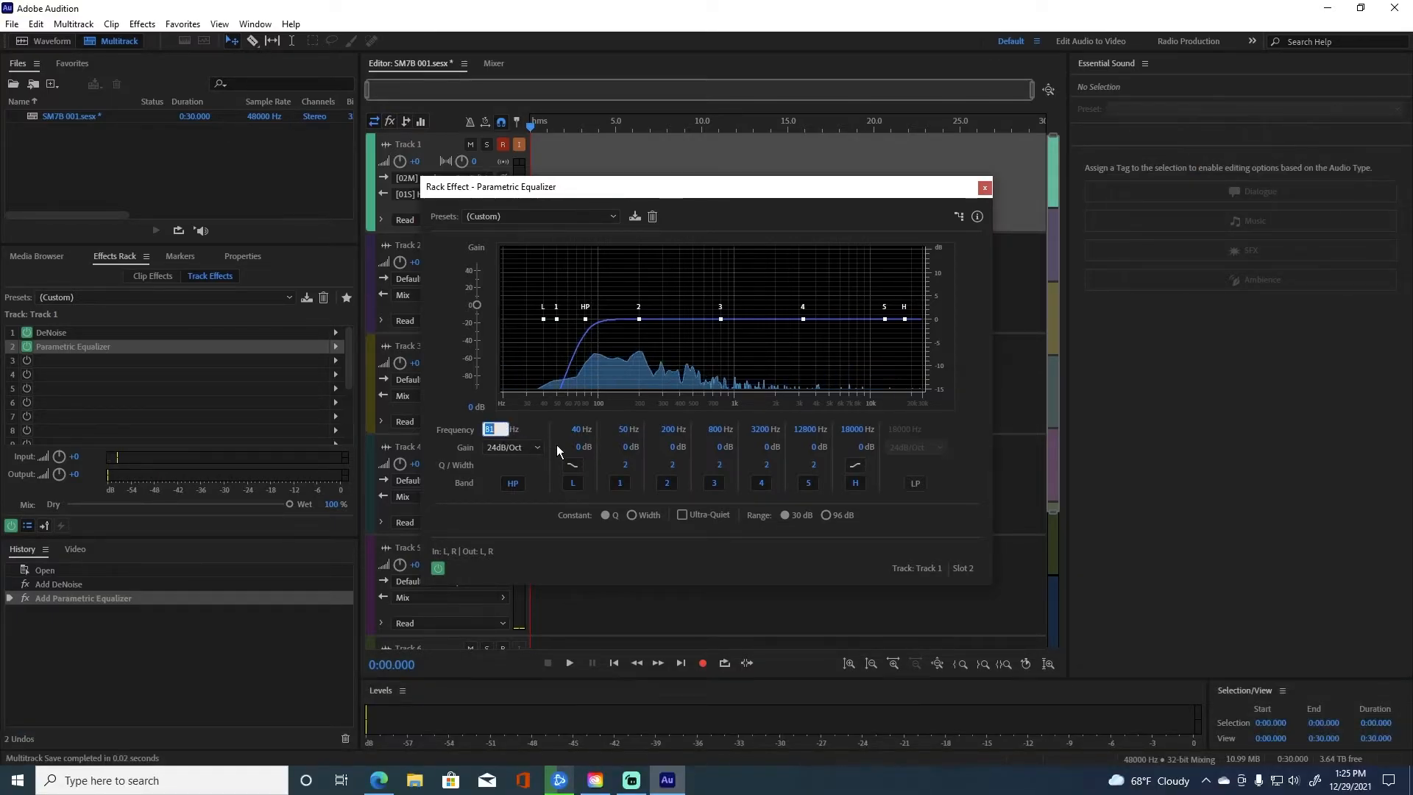
{"action": "type", "text": "80"}
{"action": "key", "text": "Return"}
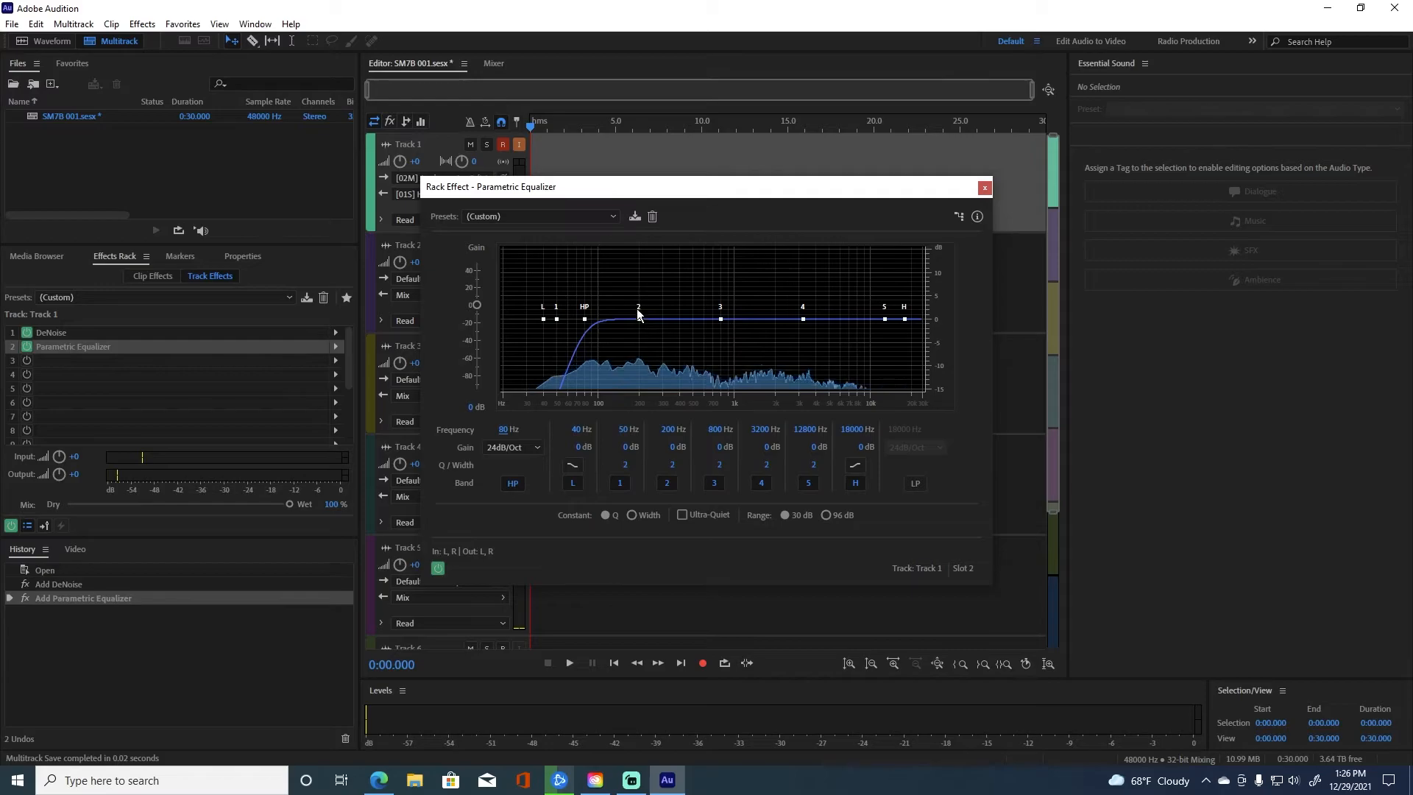
Cut equalizer band 2 by about 6.6 dB at about 363 Hz, and enable the low-pass filter at 16000 Hz.
{"action": "left_click_drag", "start_coordinate": [638, 318], "coordinate": [674, 350]}
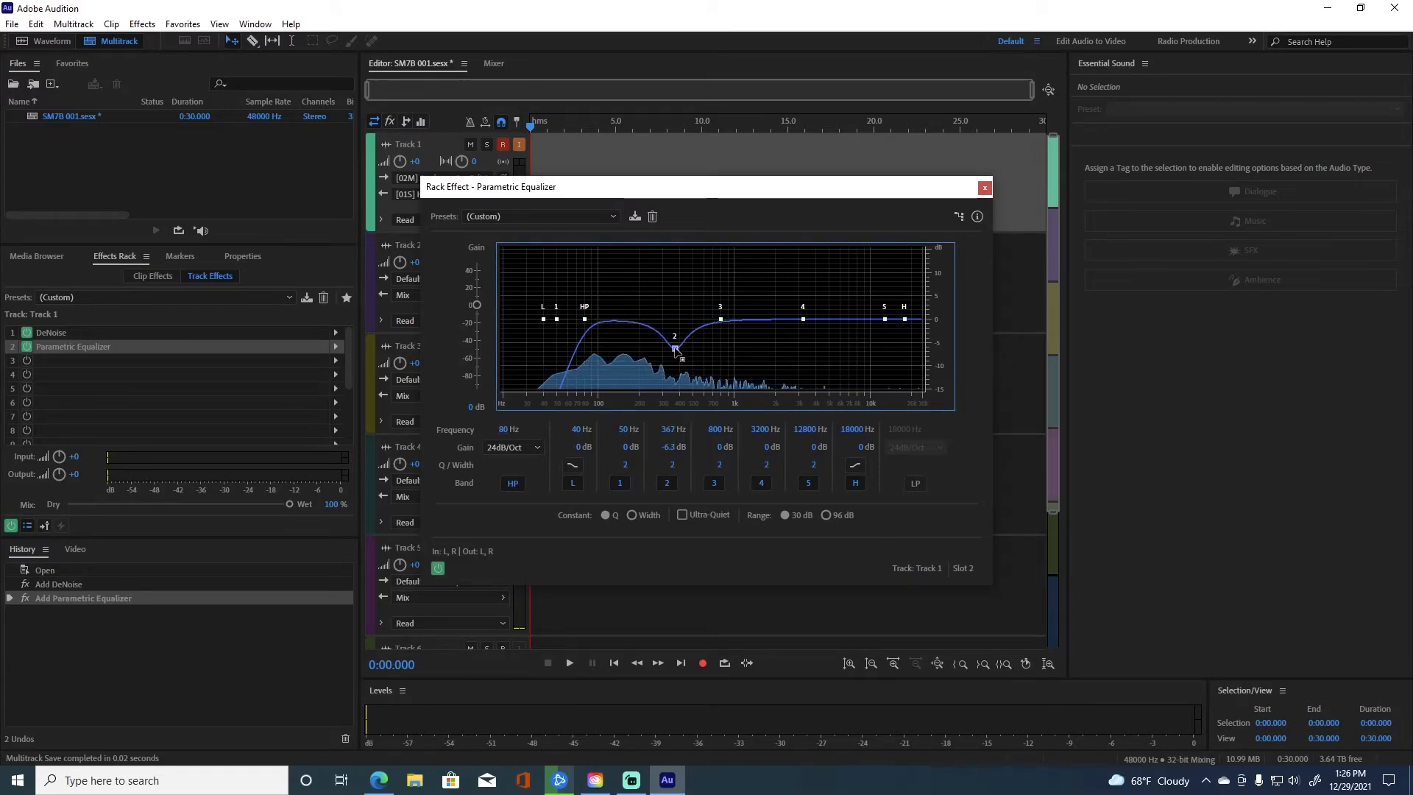
{"action": "left_click", "coordinate": [915, 483]}
{"action": "left_click", "coordinate": [903, 432]}
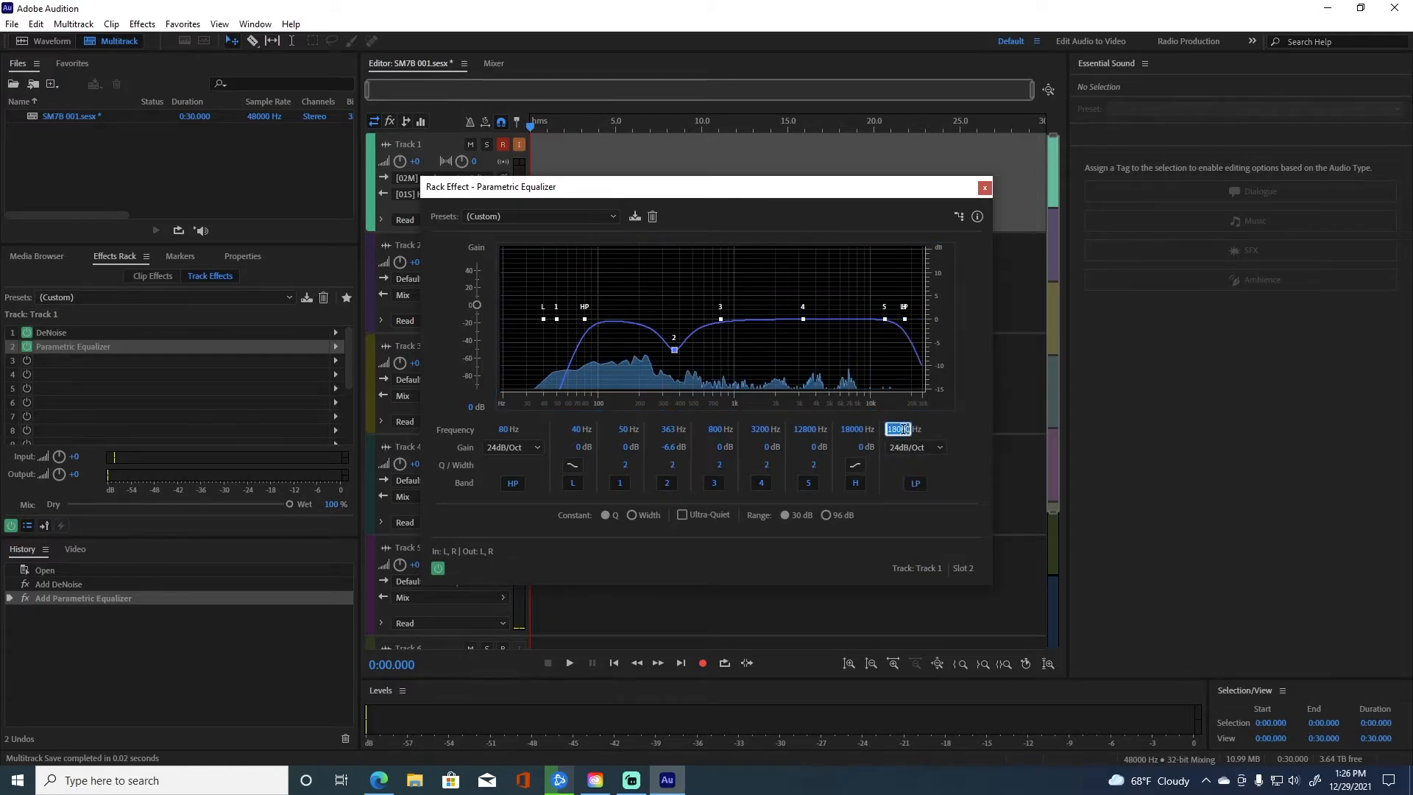
{"action": "type", "text": "16000"}
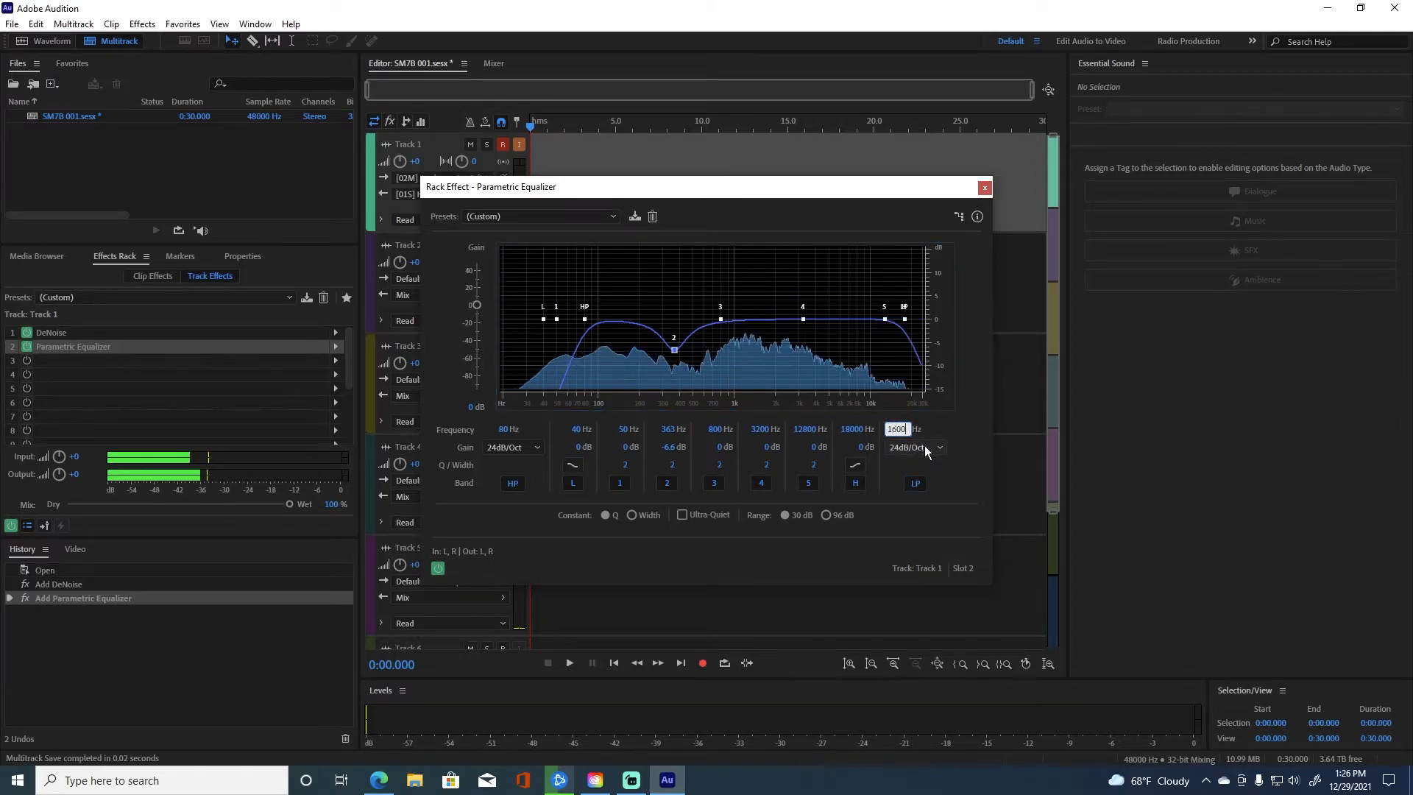
{"action": "key", "text": "Return"}
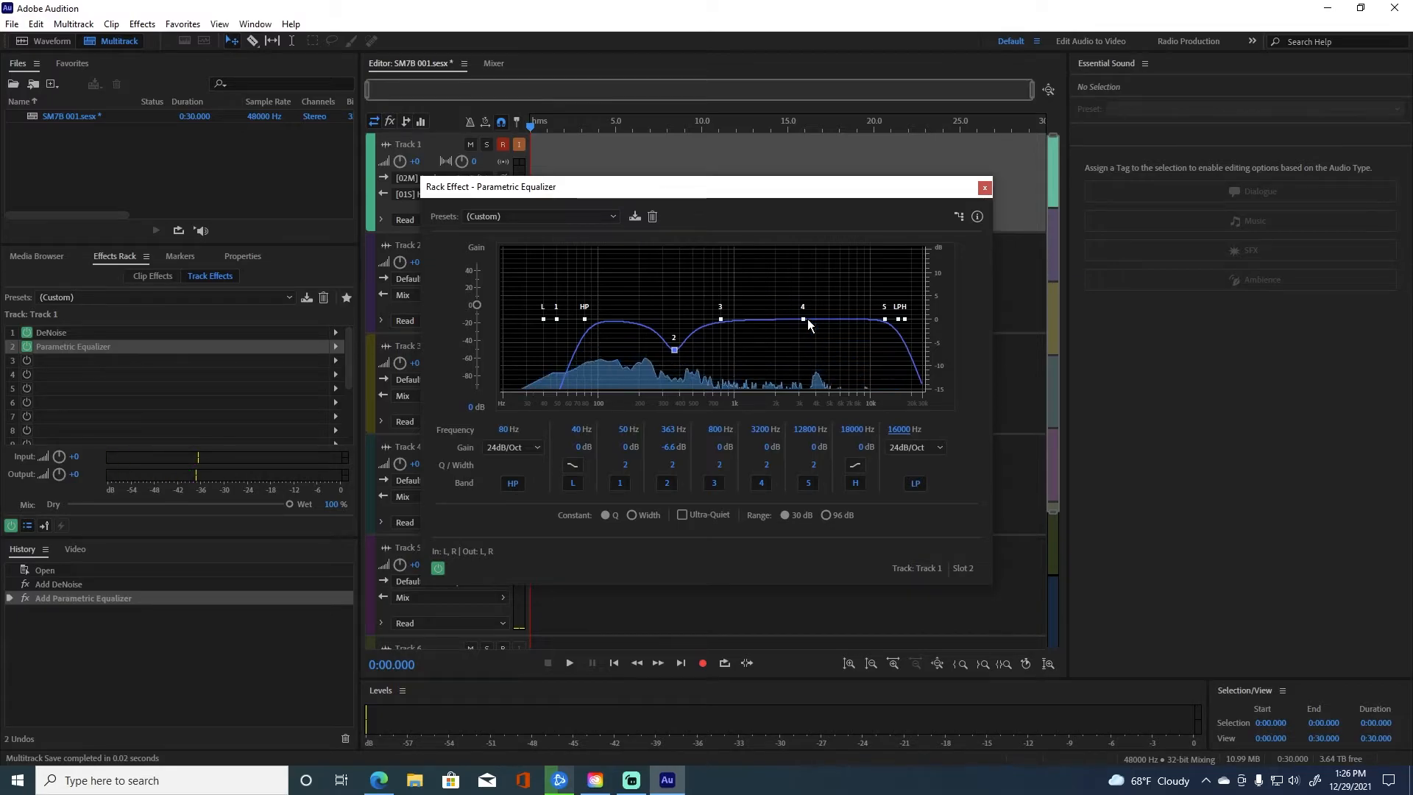
Shape equalizer band 4 into a narrow cut at about 4728 Hz with about -4.9 dB gain and a Q of about 19.8.
{"action": "mouse_move", "coordinate": [805, 319]}
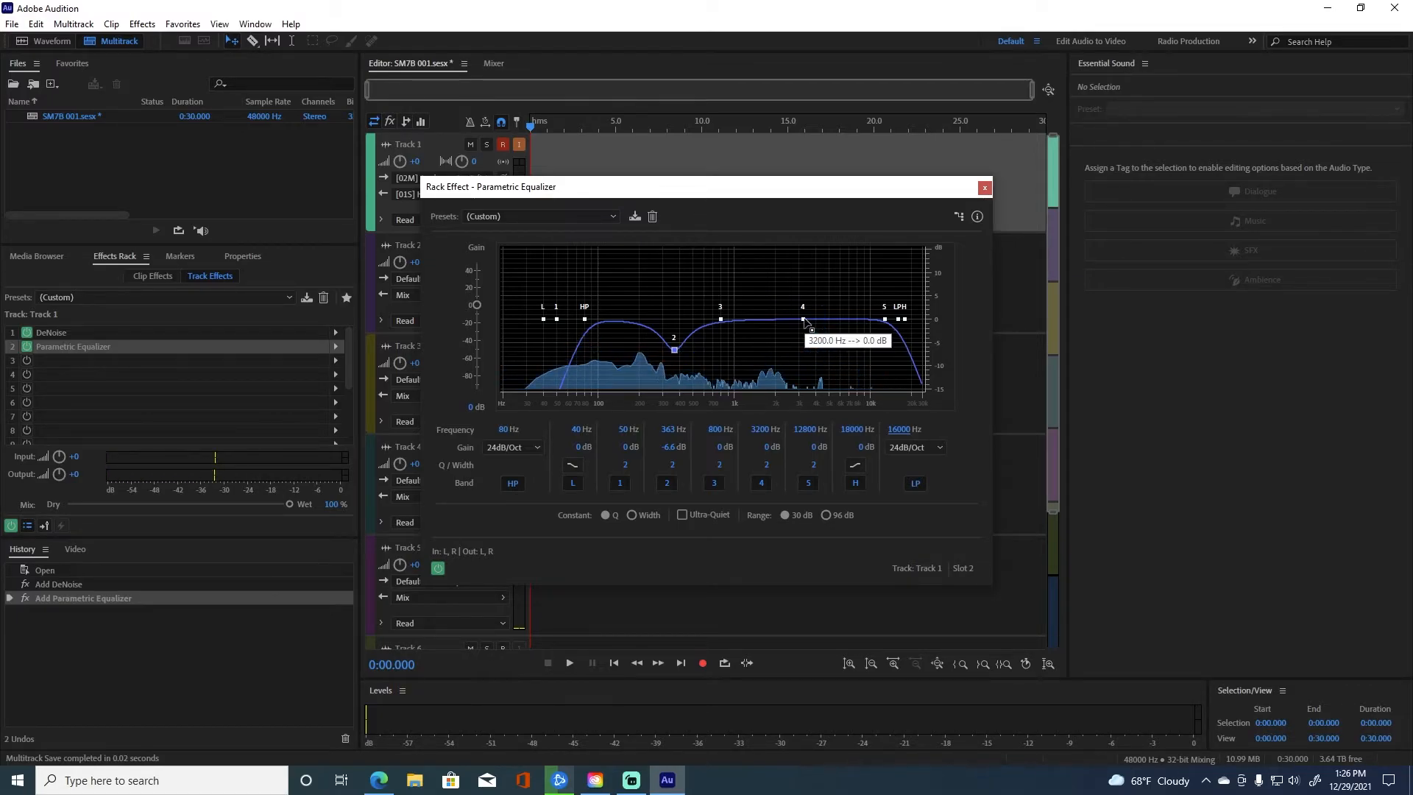
{"action": "left_click_drag", "start_coordinate": [807, 320], "coordinate": [822, 319]}
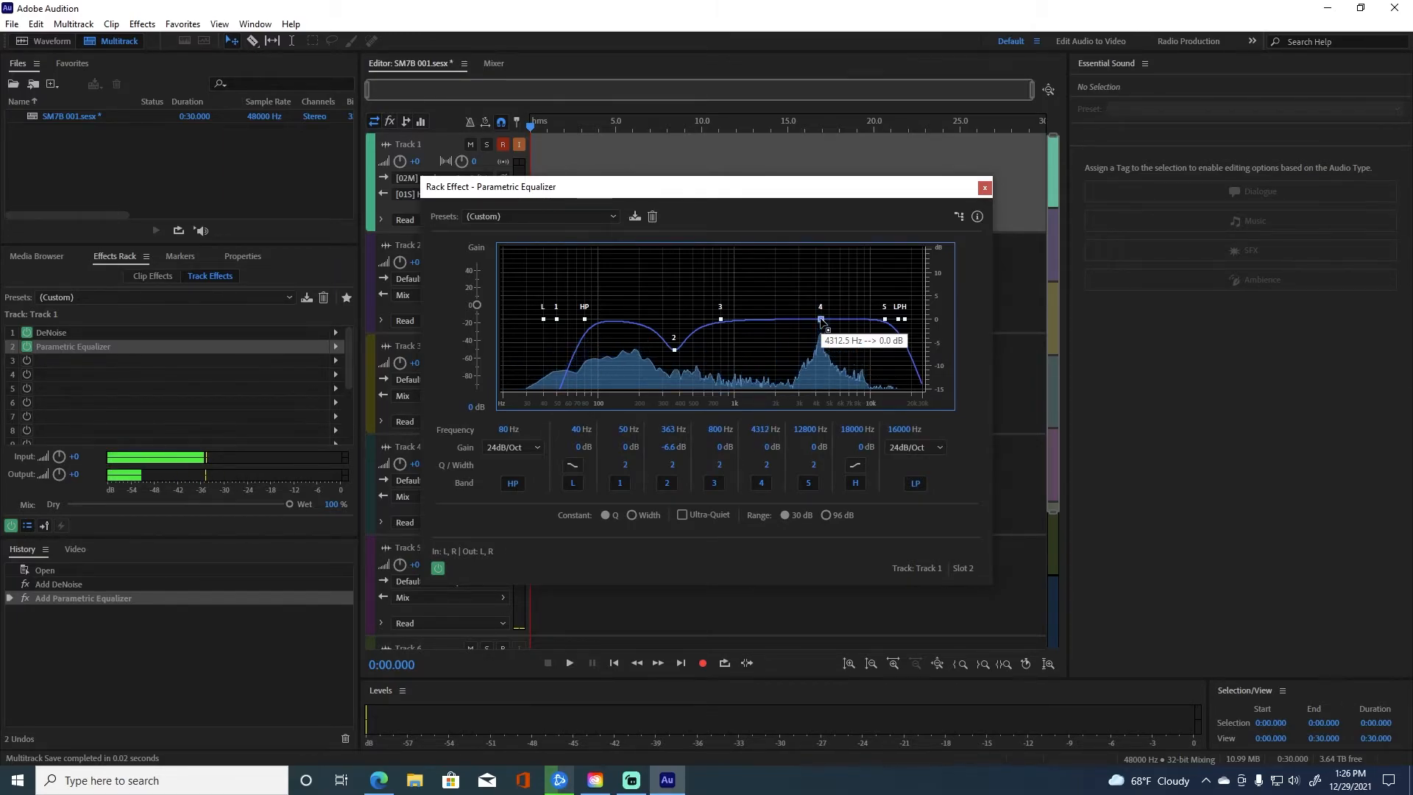
{"action": "left_click_drag", "start_coordinate": [822, 319], "coordinate": [819, 319]}
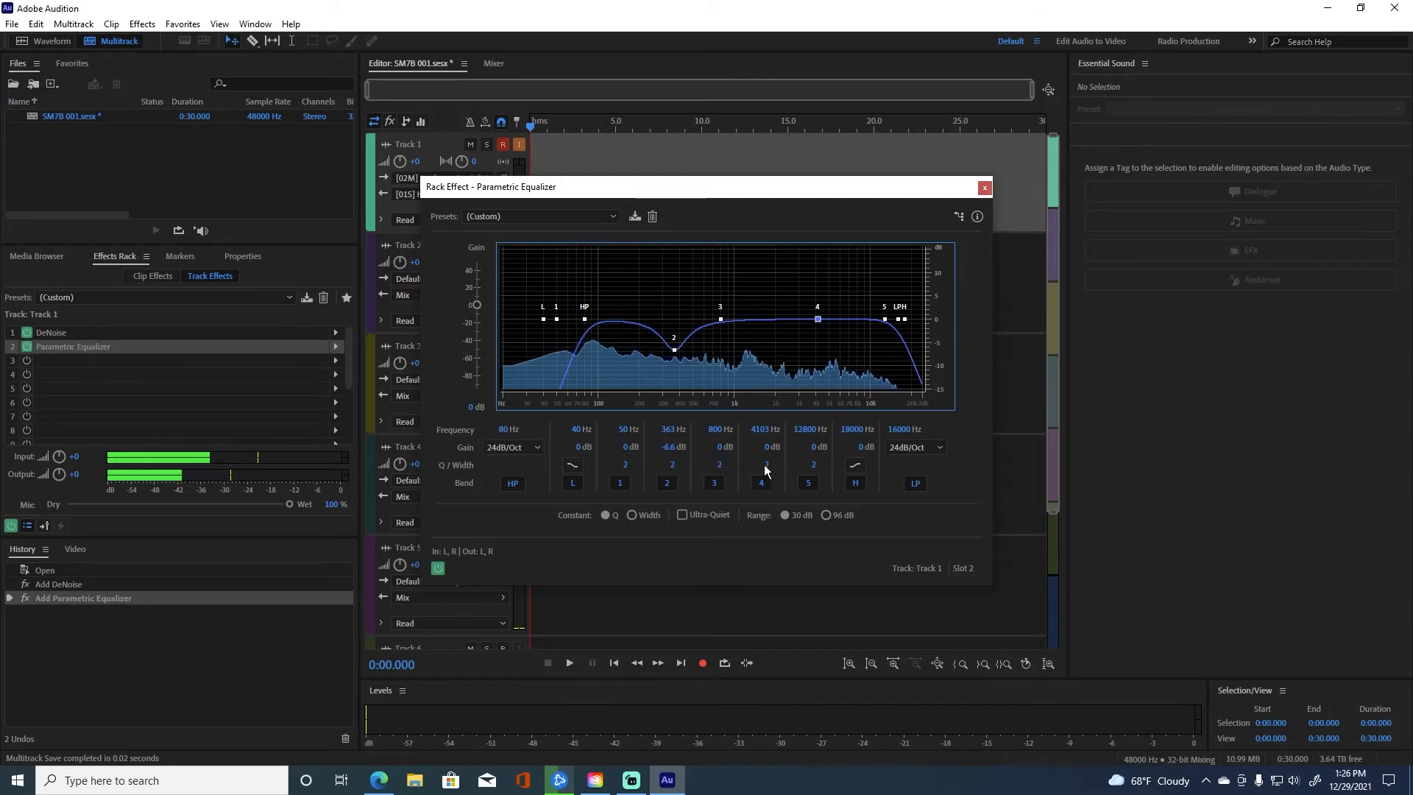
{"action": "left_click_drag", "start_coordinate": [767, 464], "coordinate": [839, 466]}
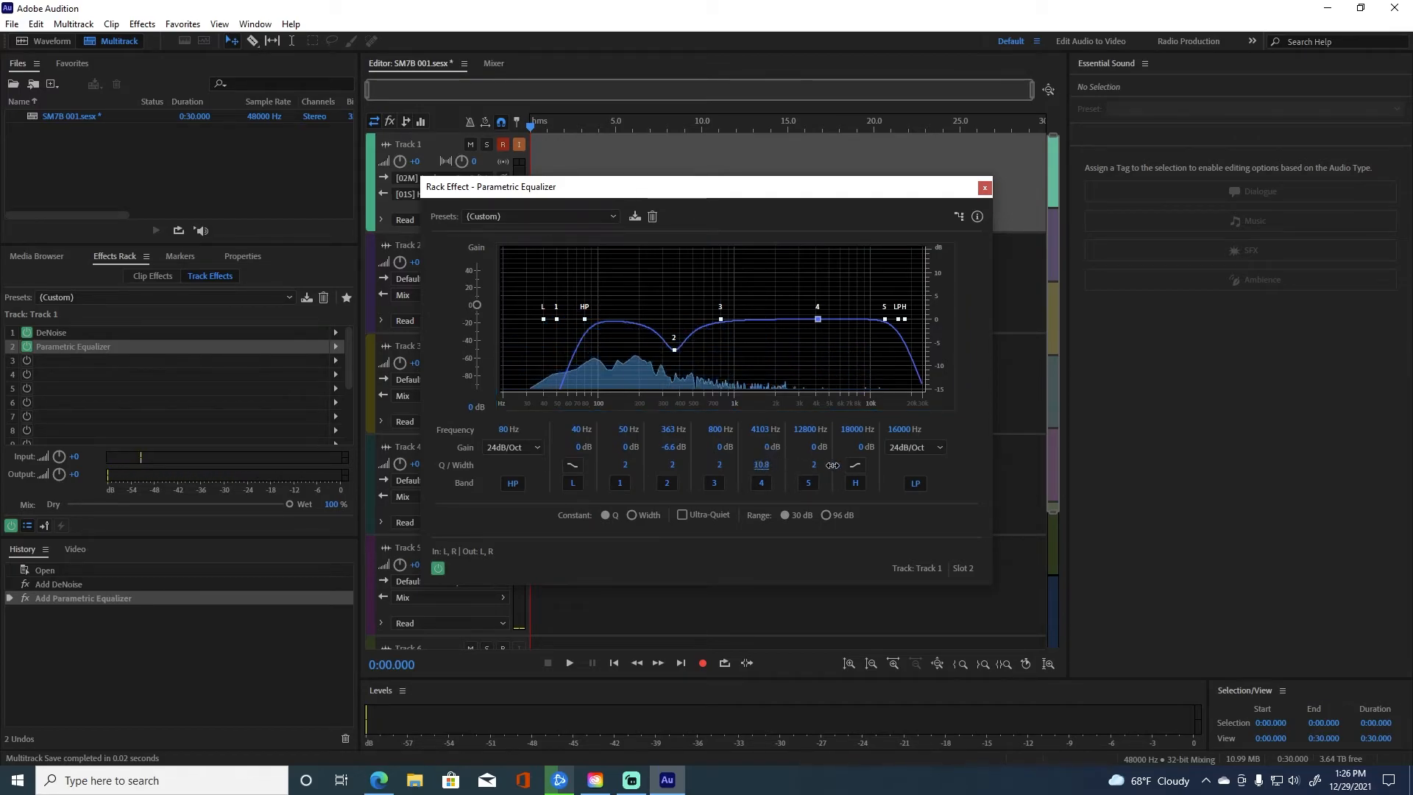
{"action": "left_click", "coordinate": [758, 429]}
{"action": "left_click_drag", "start_coordinate": [769, 447], "coordinate": [728, 450]}
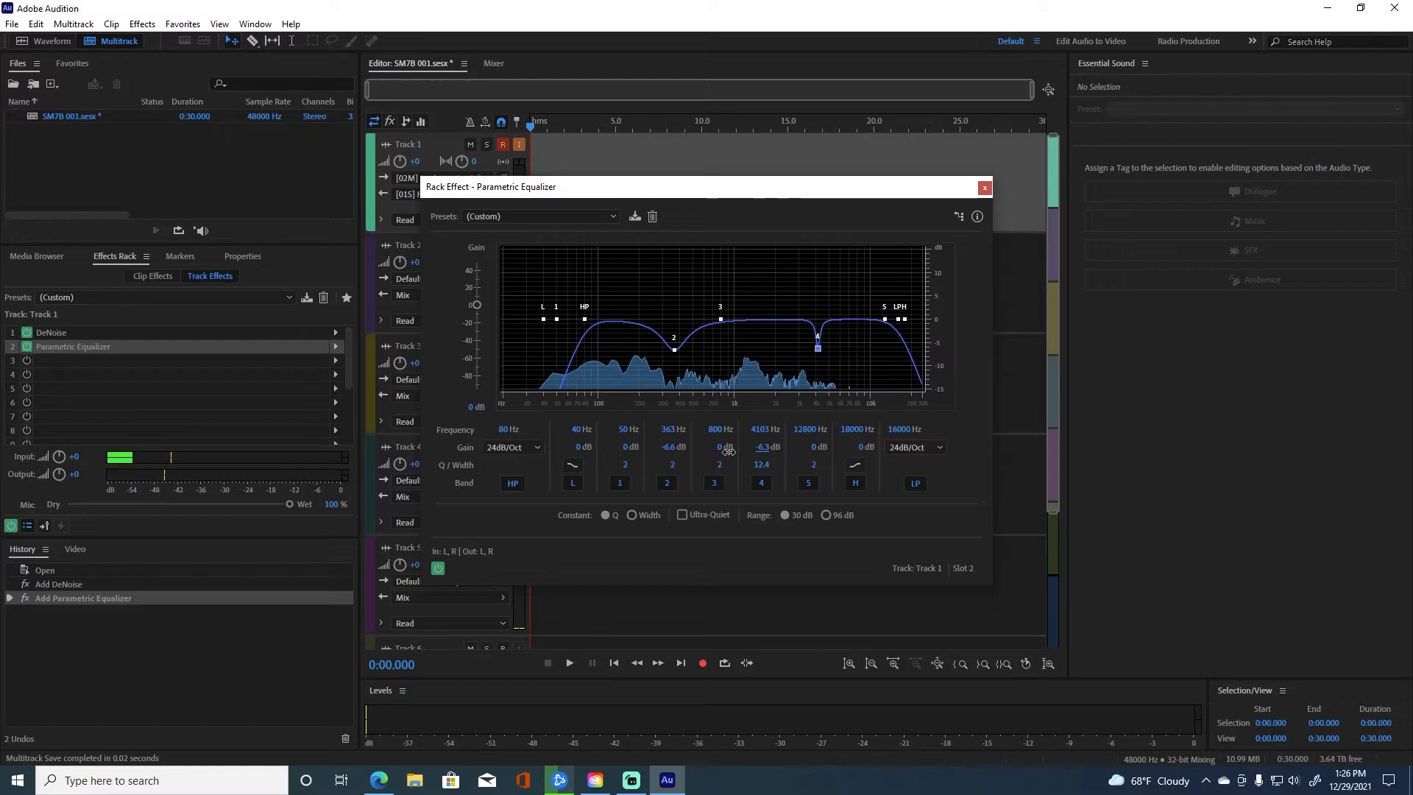
{"action": "left_click_drag", "start_coordinate": [728, 451], "coordinate": [737, 449]}
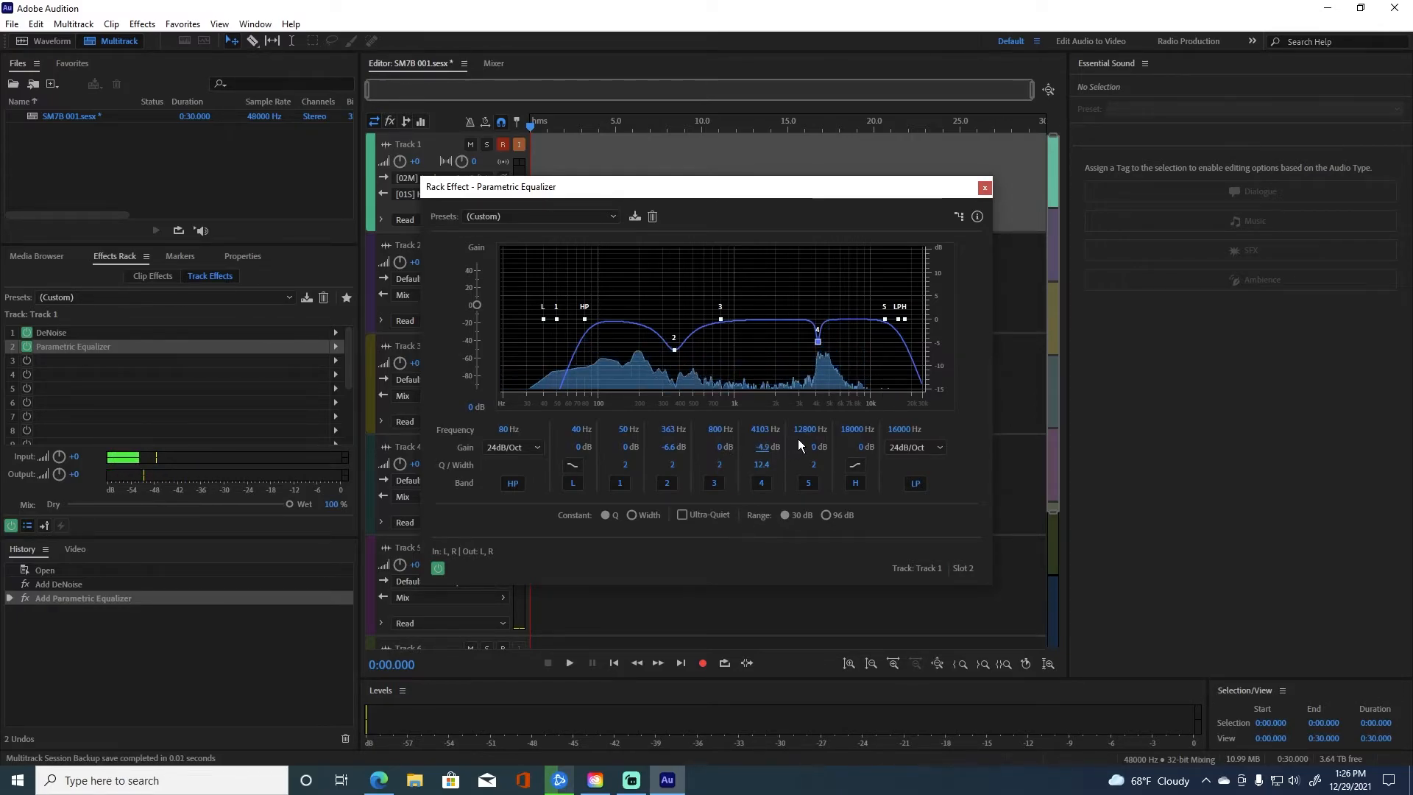
{"action": "left_click_drag", "start_coordinate": [761, 430], "coordinate": [798, 464]}
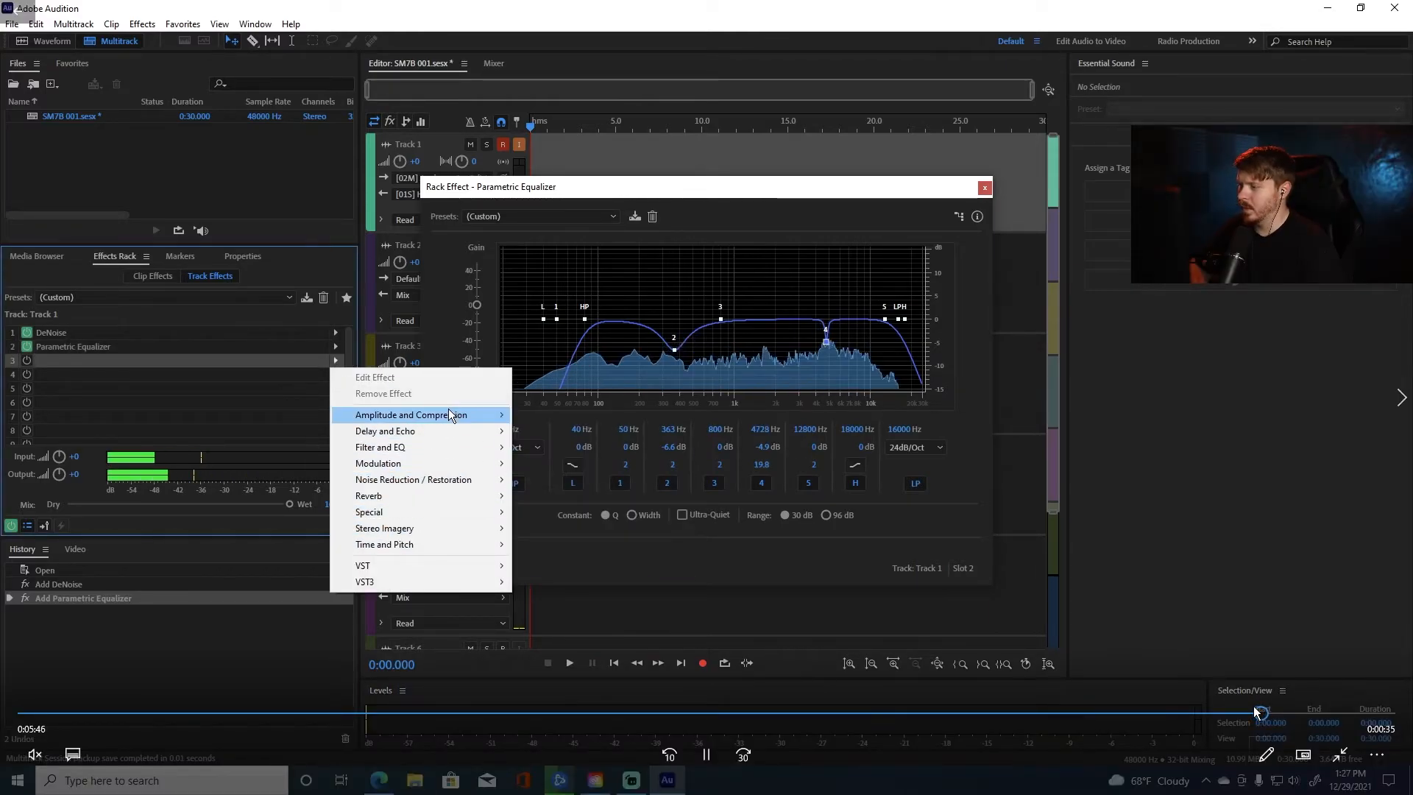
Add the Dynamics effect to slot 3 of Track 1's effects rack with its Compressor enabled, and close its settings.
{"action": "mouse_move", "coordinate": [448, 415]}
{"action": "left_click", "coordinate": [563, 463]}
{"action": "left_click", "coordinate": [685, 255]}
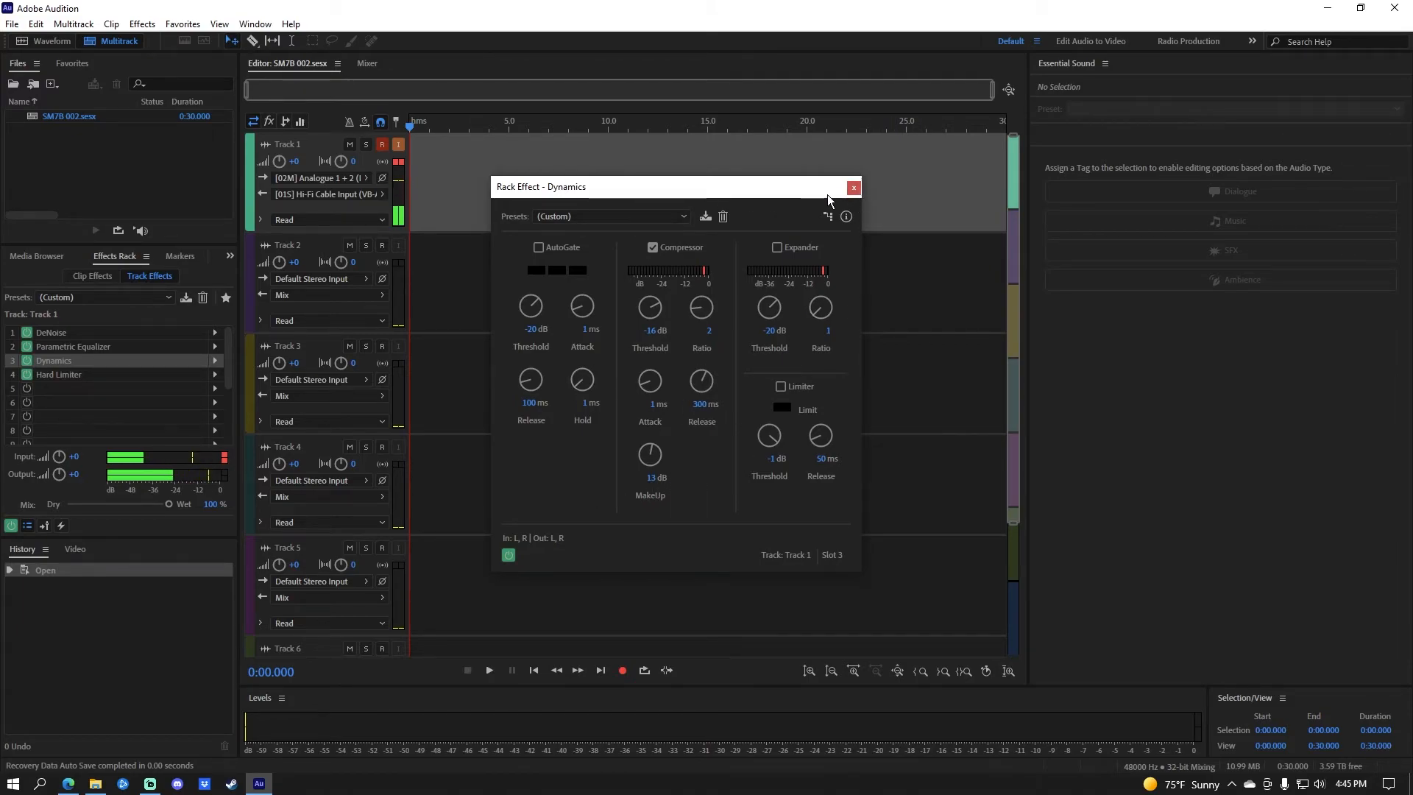
{"action": "left_click", "coordinate": [853, 189]}
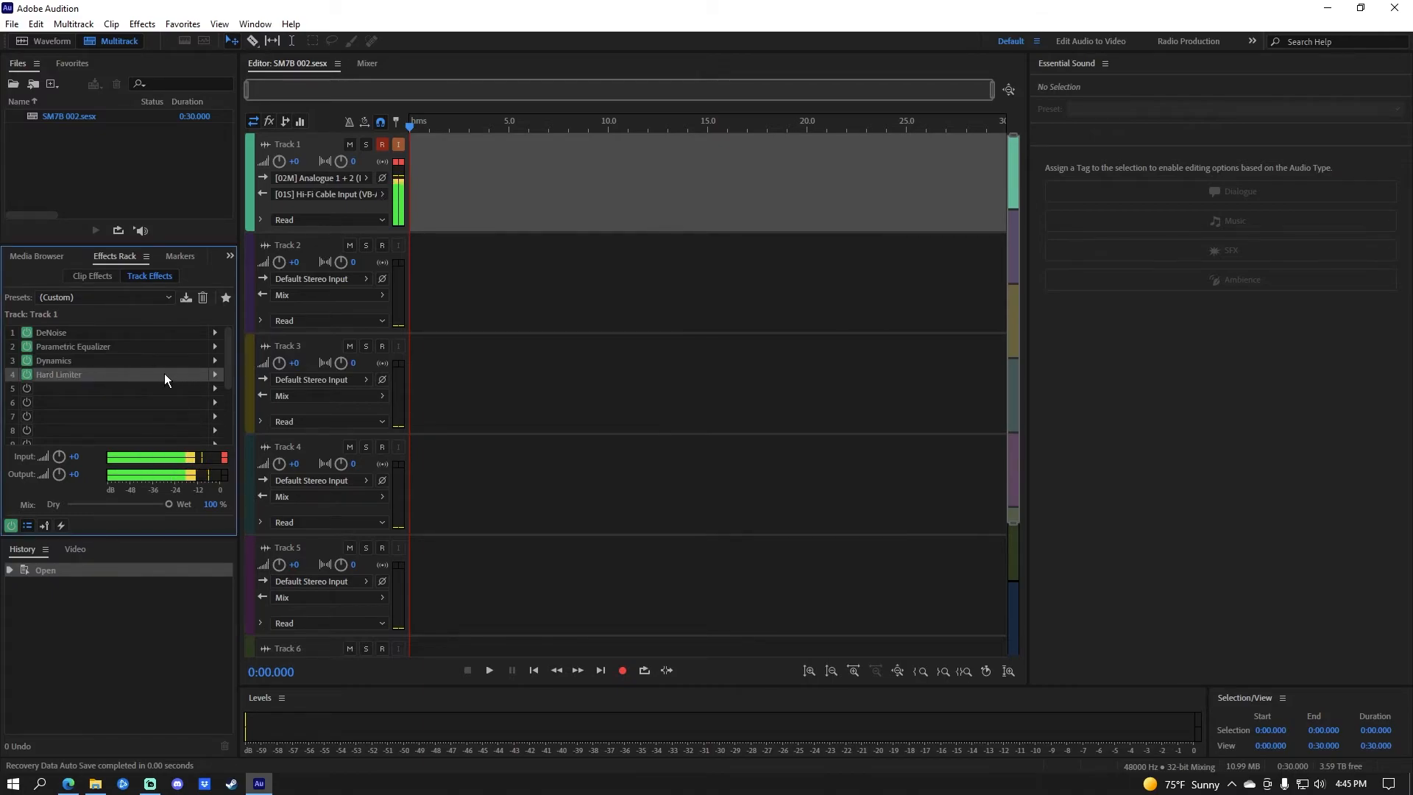
Open the settings of the Hard Limiter in slot 4 of Track 1's effects rack, and widen the rack area.
{"action": "left_click", "coordinate": [213, 376]}
{"action": "mouse_move", "coordinate": [334, 432]}
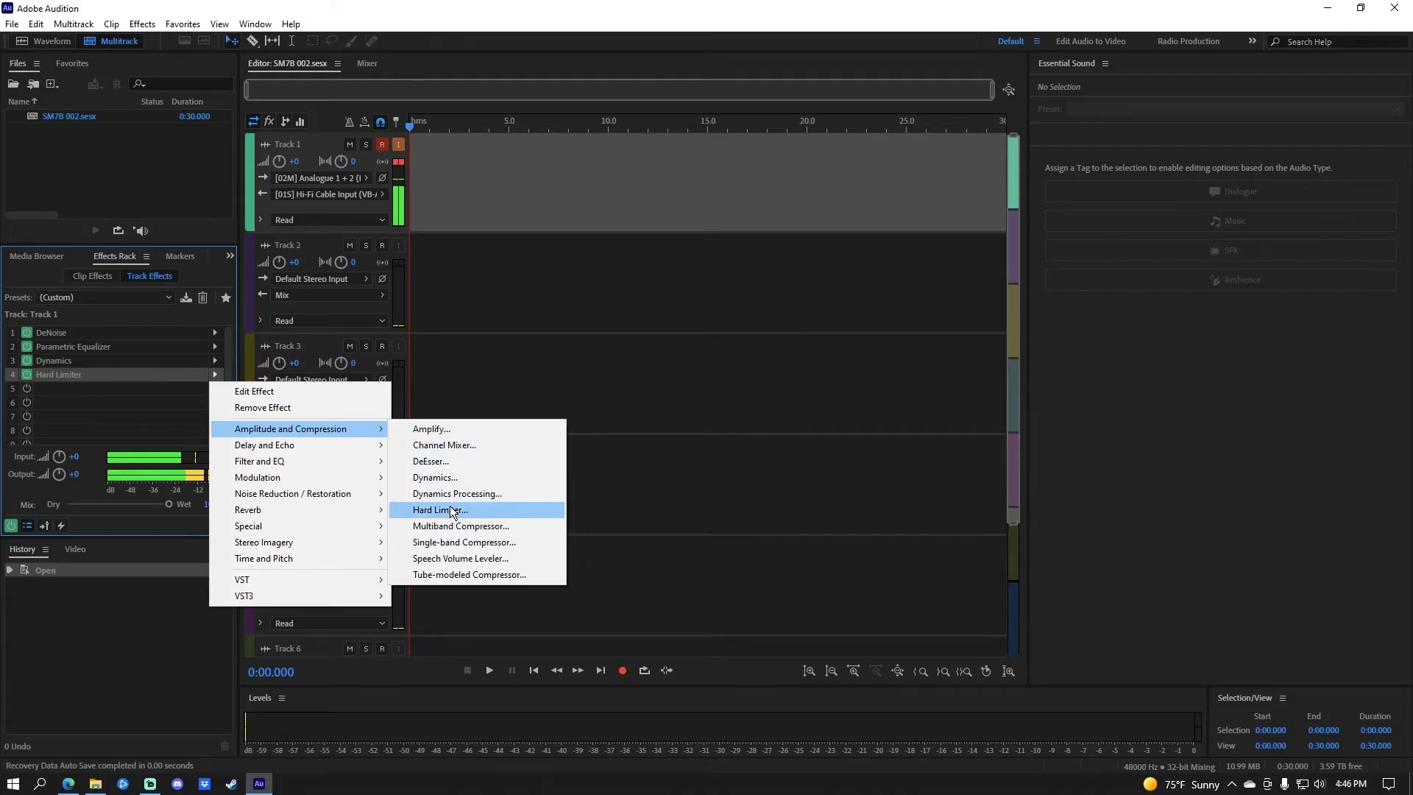
{"action": "left_click", "coordinate": [95, 371]}
{"action": "double_click", "coordinate": [76, 373]}
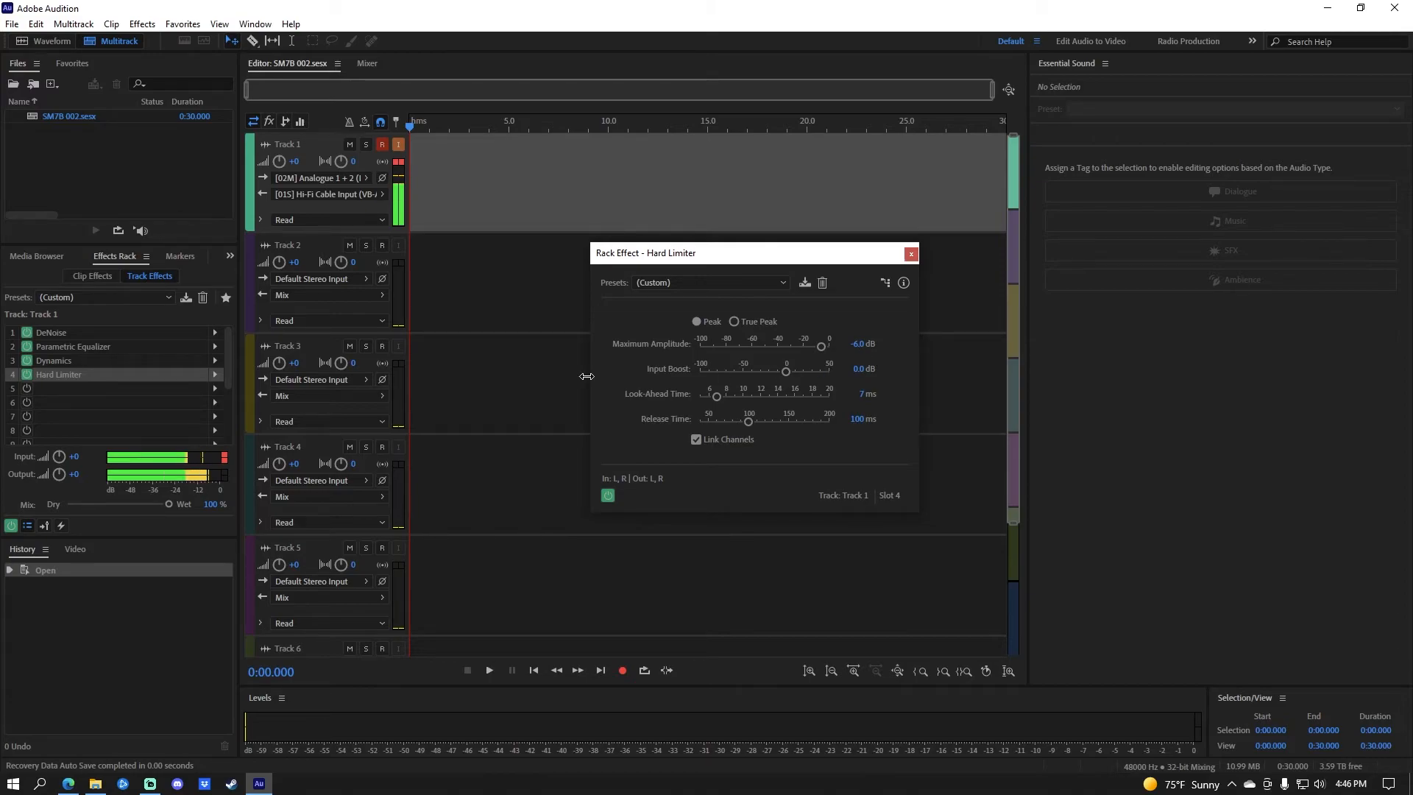
{"action": "left_click_drag", "start_coordinate": [240, 482], "coordinate": [331, 484]}
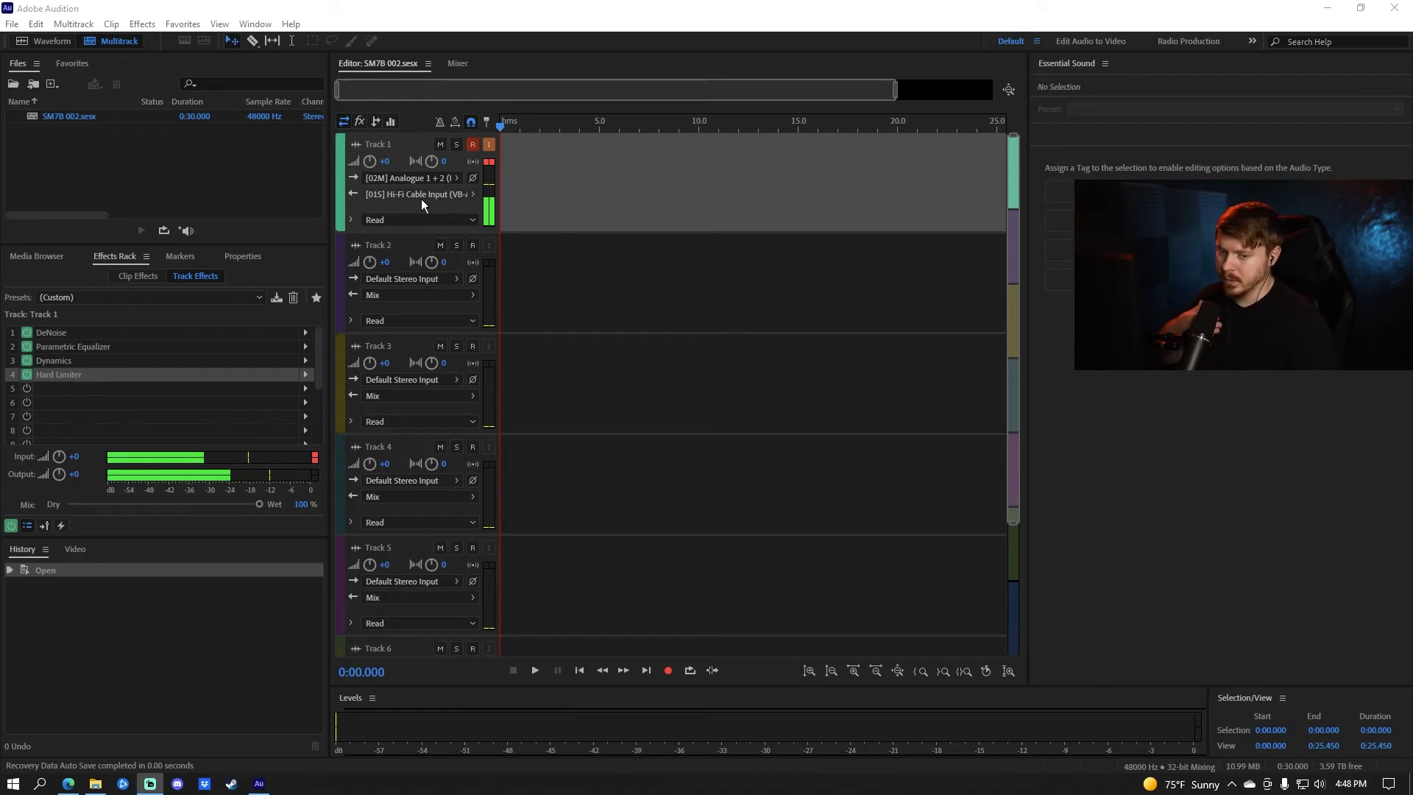
Switch to Streamlabs Desktop and examine the level meter of the Audio Output Capture channel in the mixer.
{"action": "key", "text": "alt+Tab"}
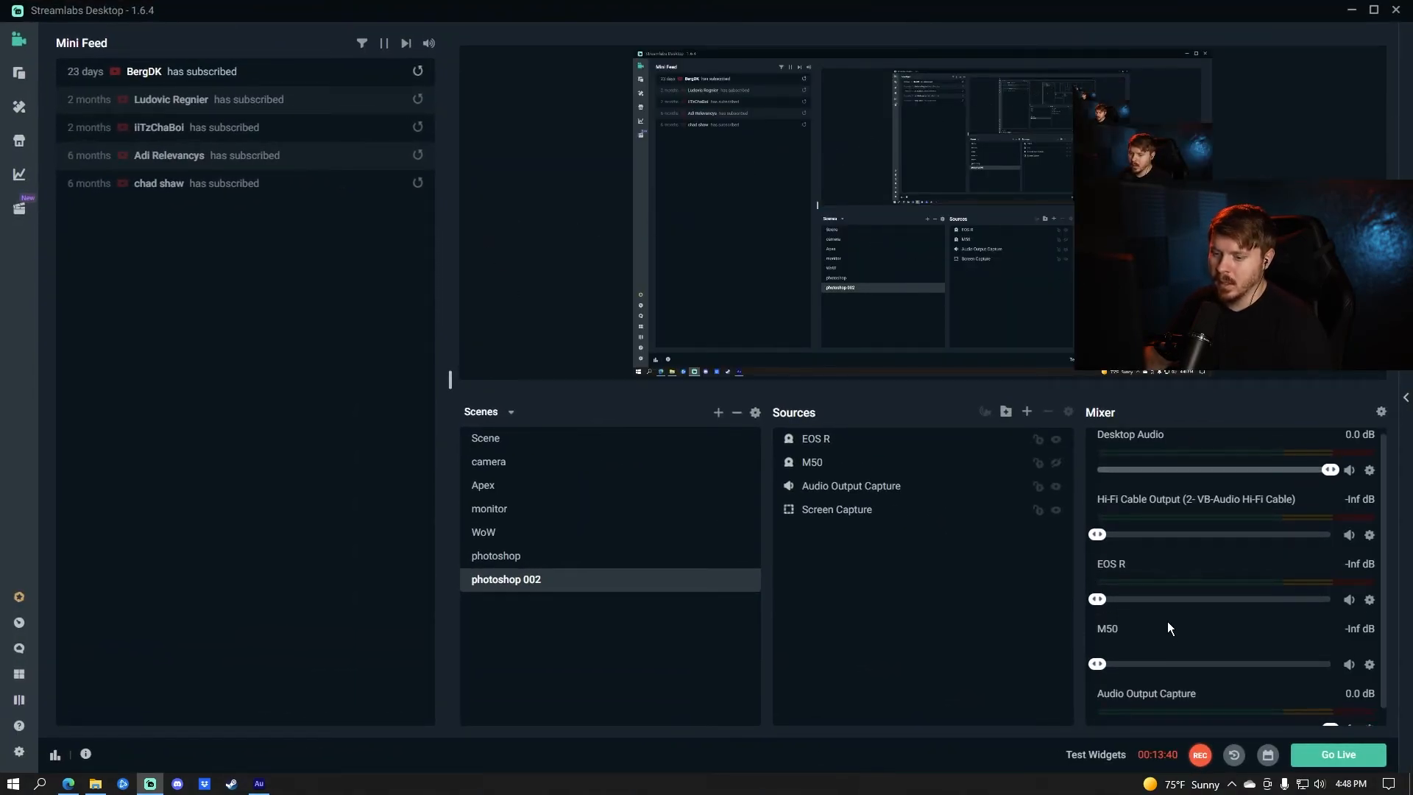
{"action": "scroll", "coordinate": [1168, 621], "scroll_direction": "down", "scroll_amount": 1}
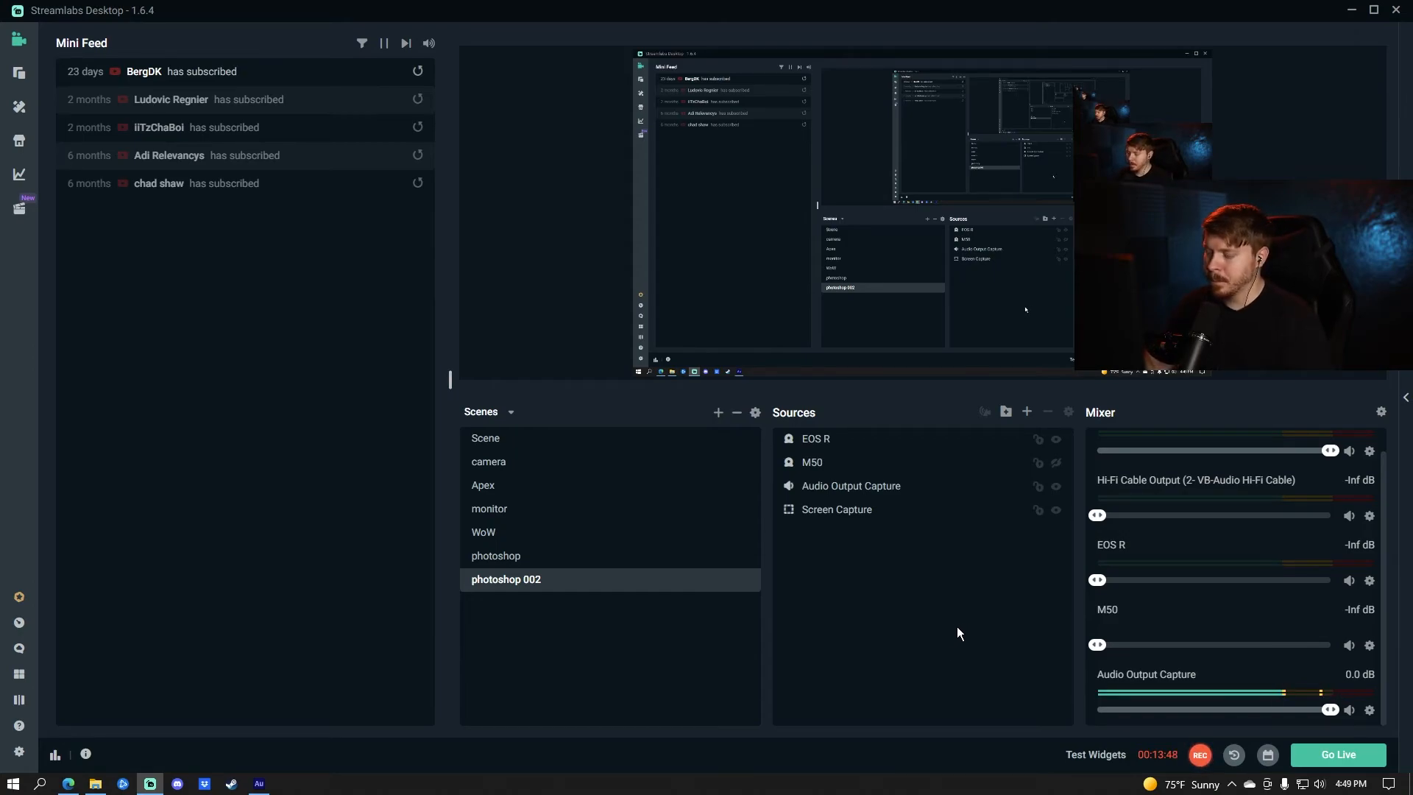
{"action": "left_click_drag", "start_coordinate": [778, 12], "coordinate": [810, 4]}
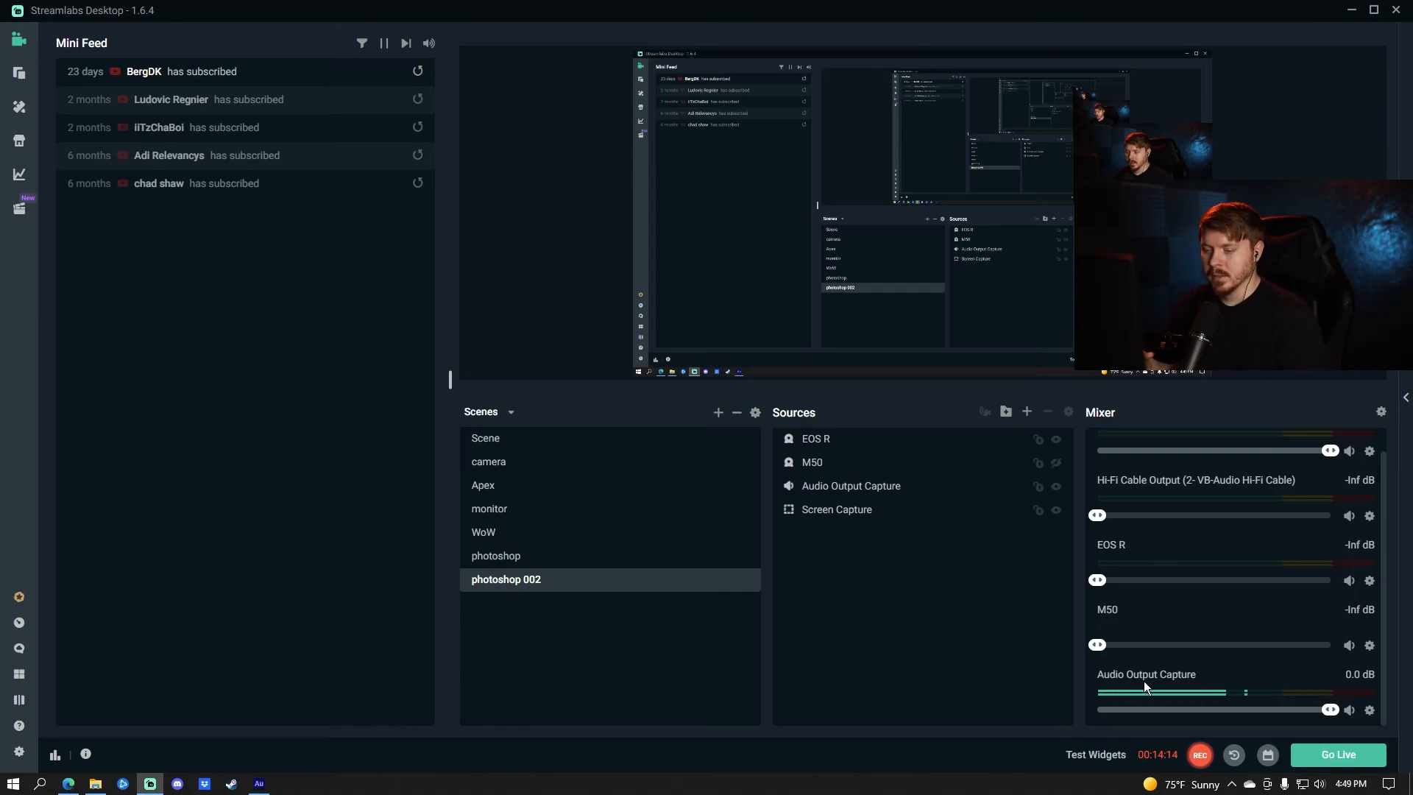
{"action": "left_click", "coordinate": [1369, 710]}
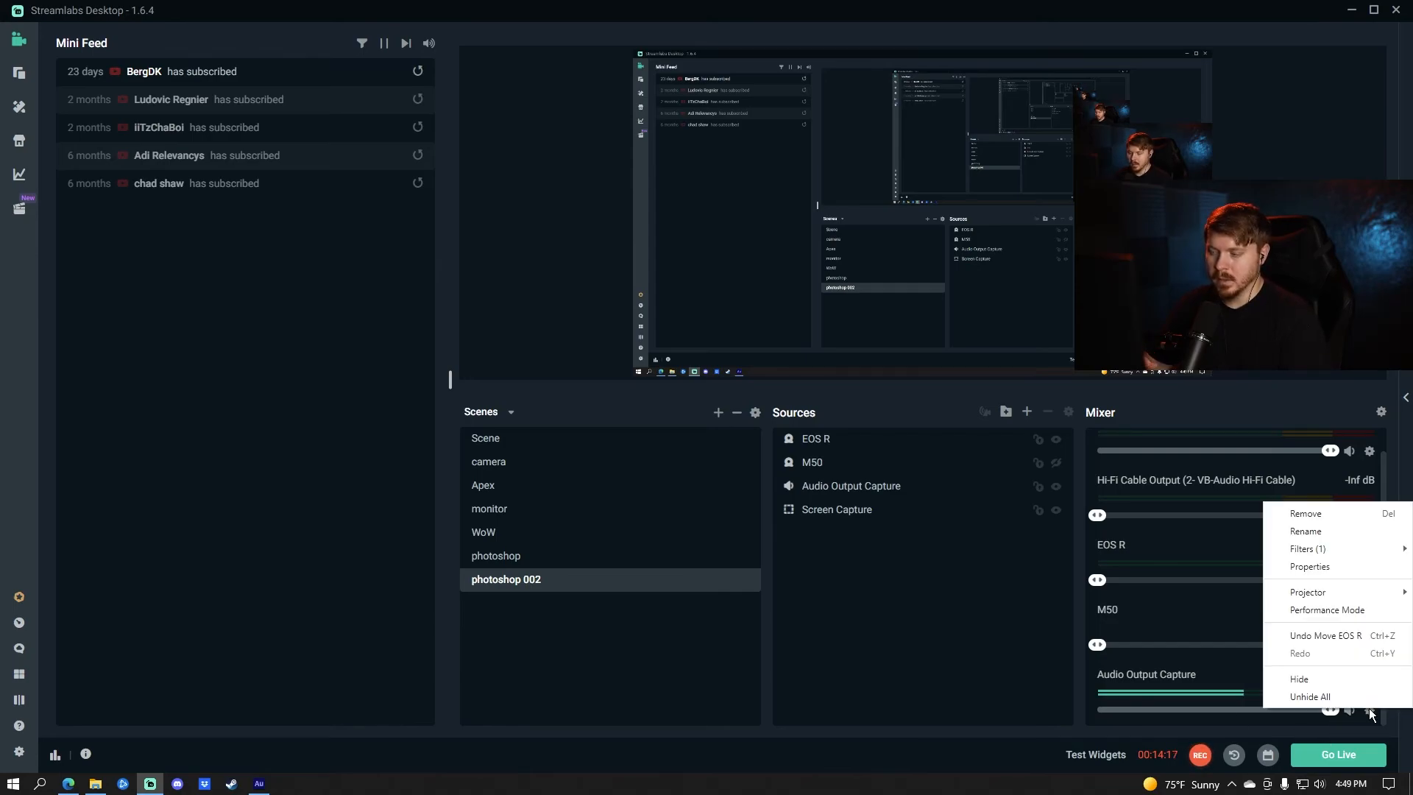
{"action": "mouse_move", "coordinate": [1365, 554]}
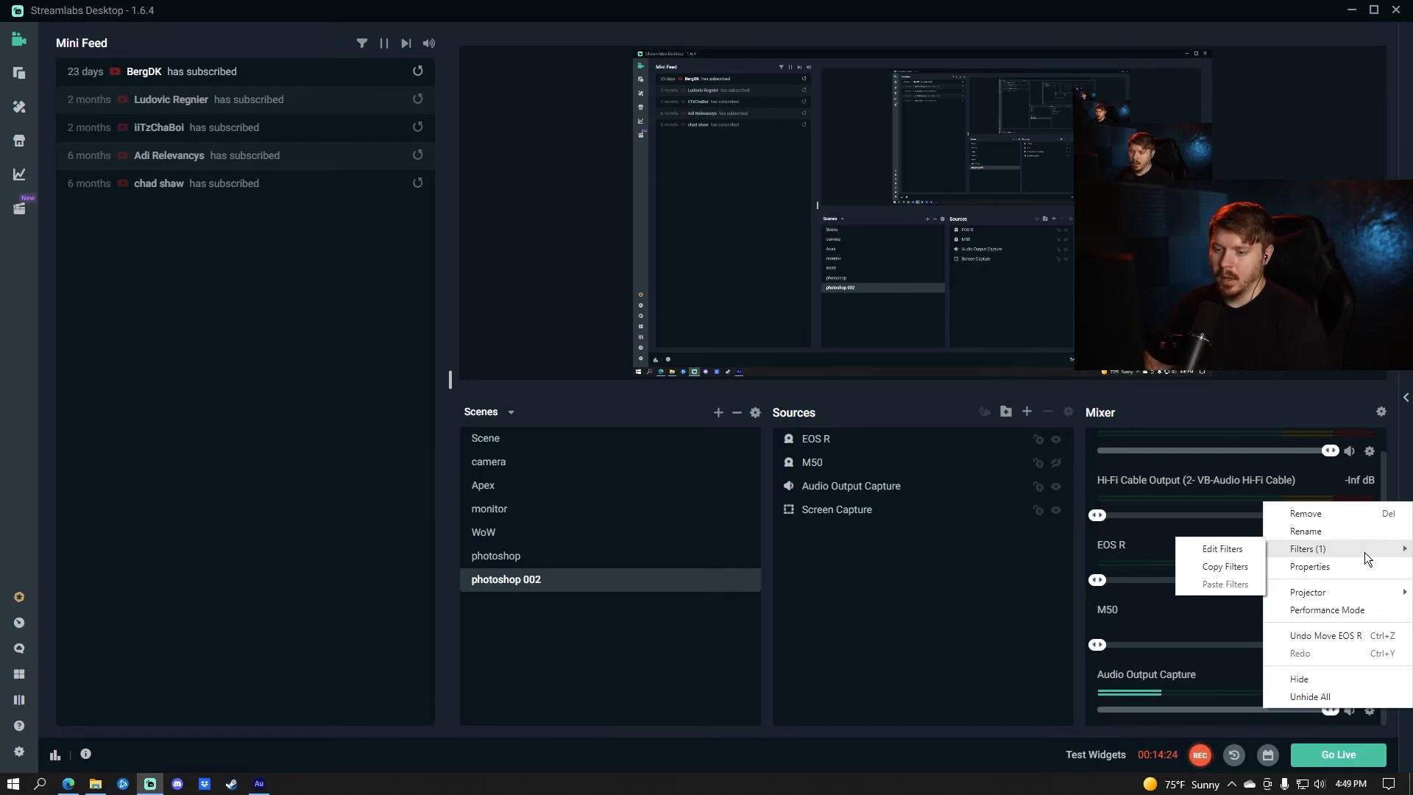
{"action": "left_click", "coordinate": [1182, 722]}
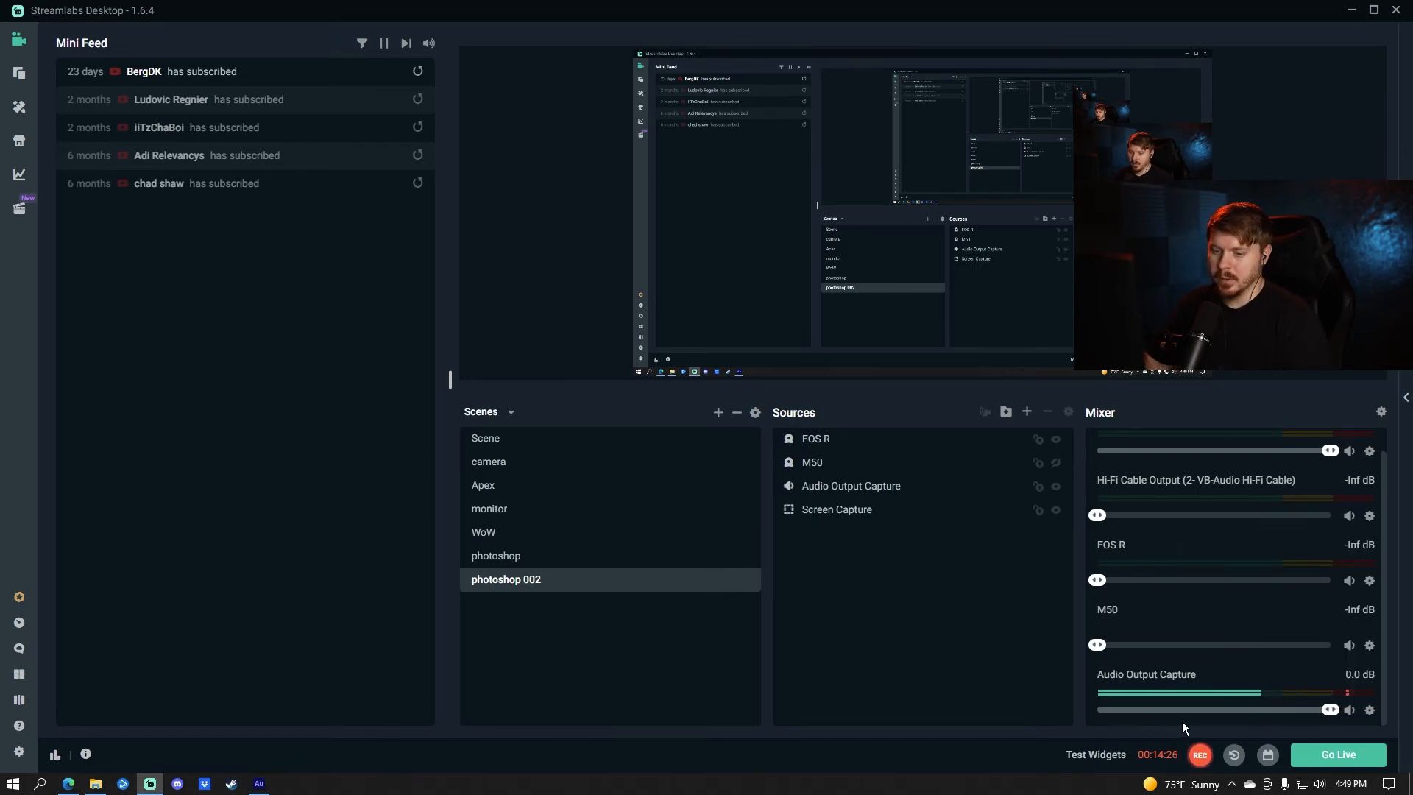
Open the Audio Output Capture filters, review the Gain filter and the available filter types without adding one, and close the filters window.
{"action": "left_click", "coordinate": [1370, 711]}
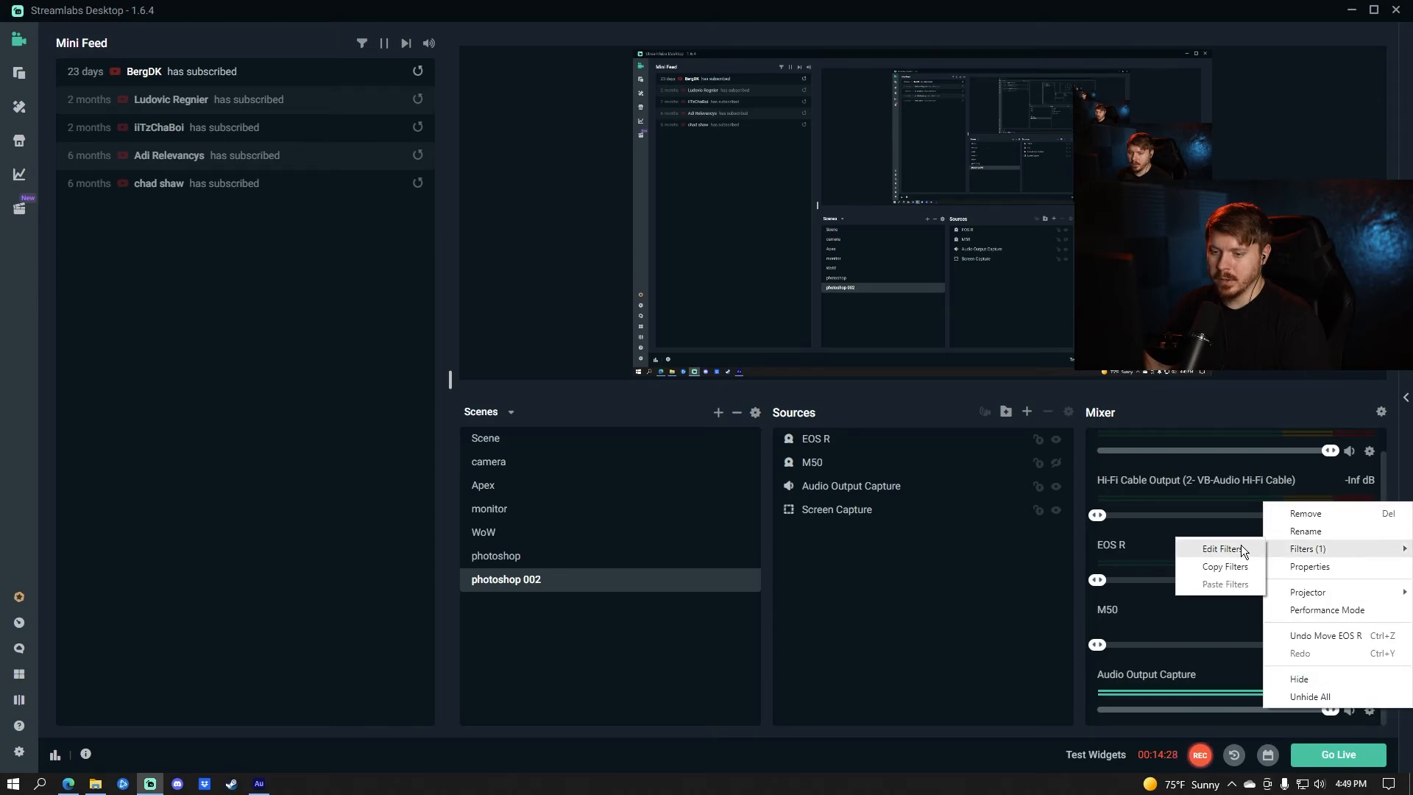
{"action": "left_click", "coordinate": [1239, 548]}
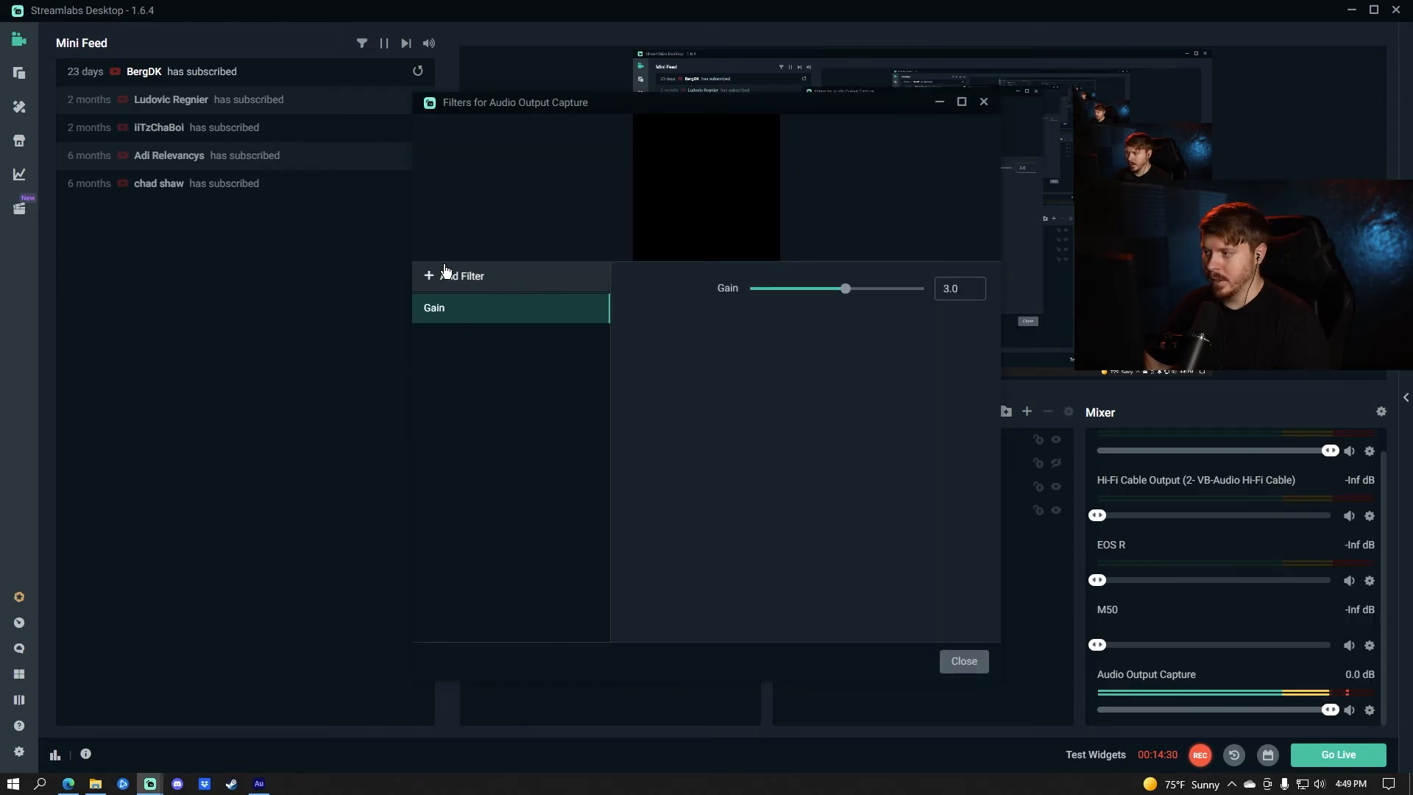
{"action": "left_click", "coordinate": [449, 275]}
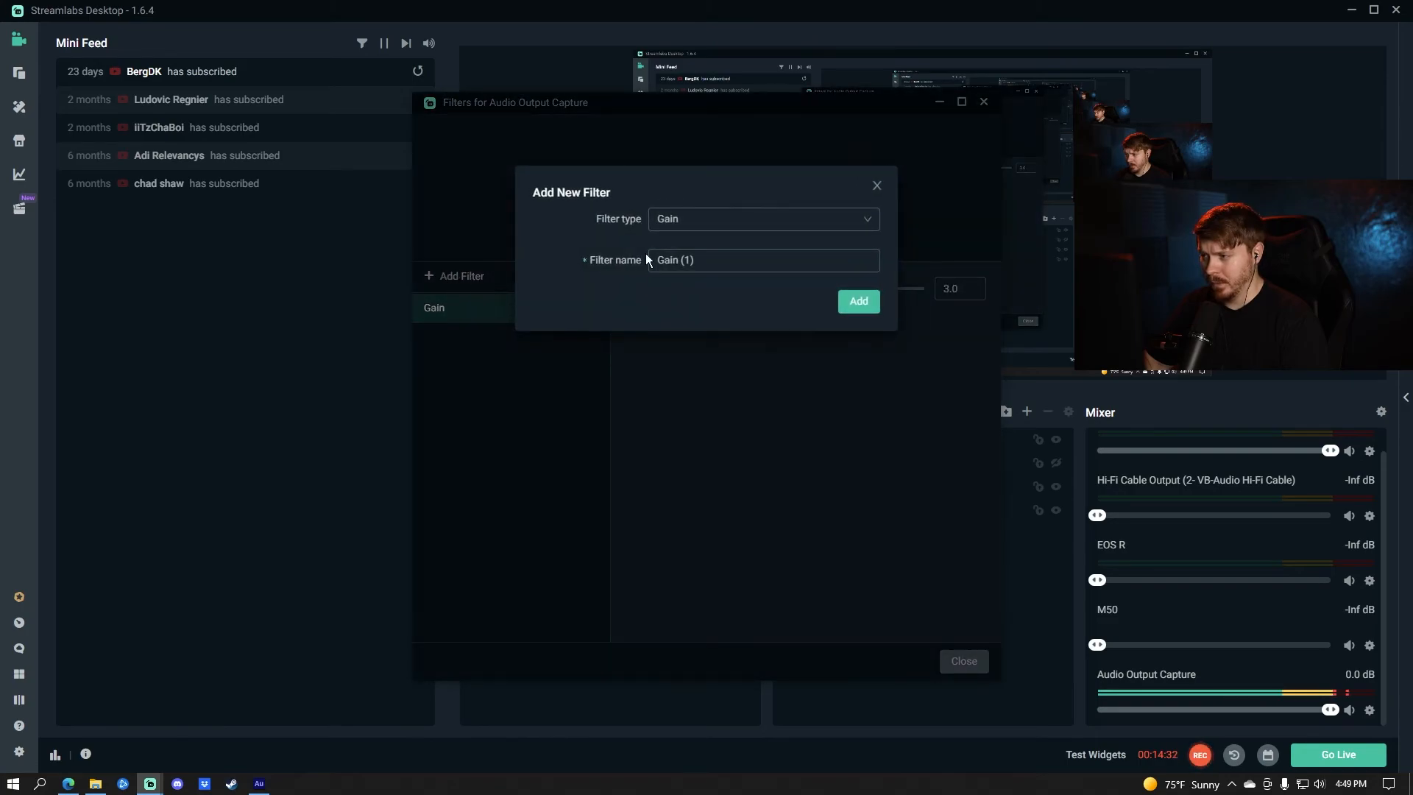
{"action": "left_click", "coordinate": [720, 225]}
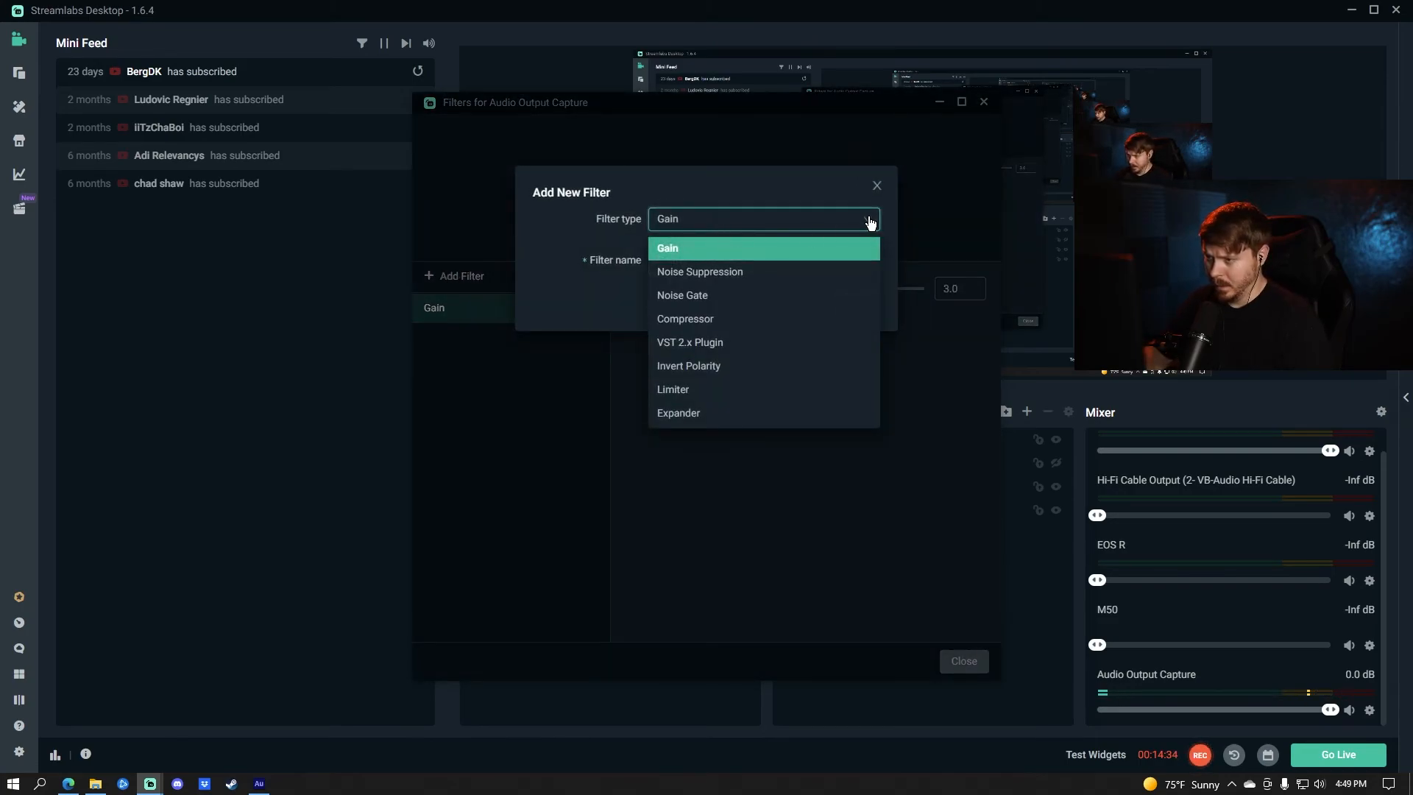
{"action": "left_click", "coordinate": [877, 186]}
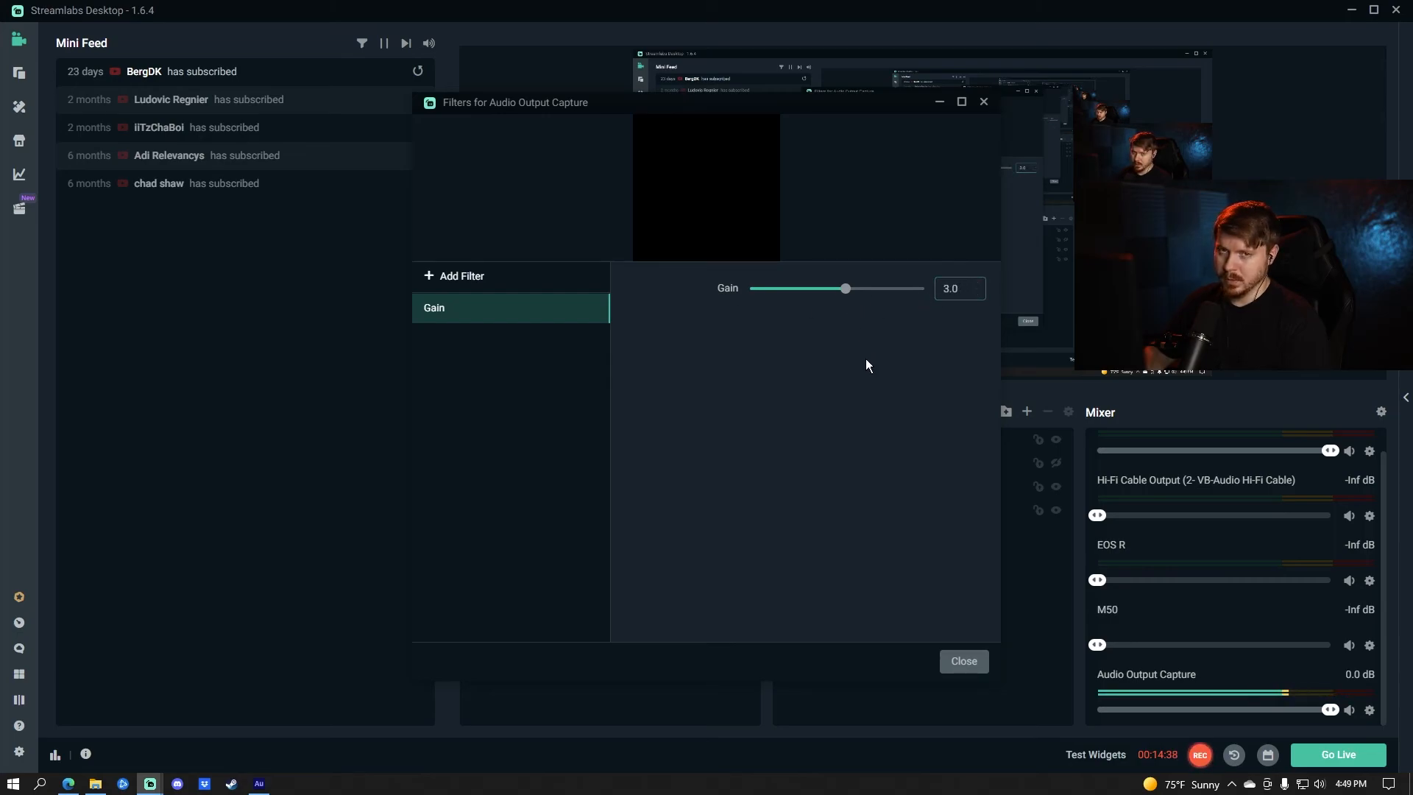
{"action": "left_click", "coordinate": [964, 661]}
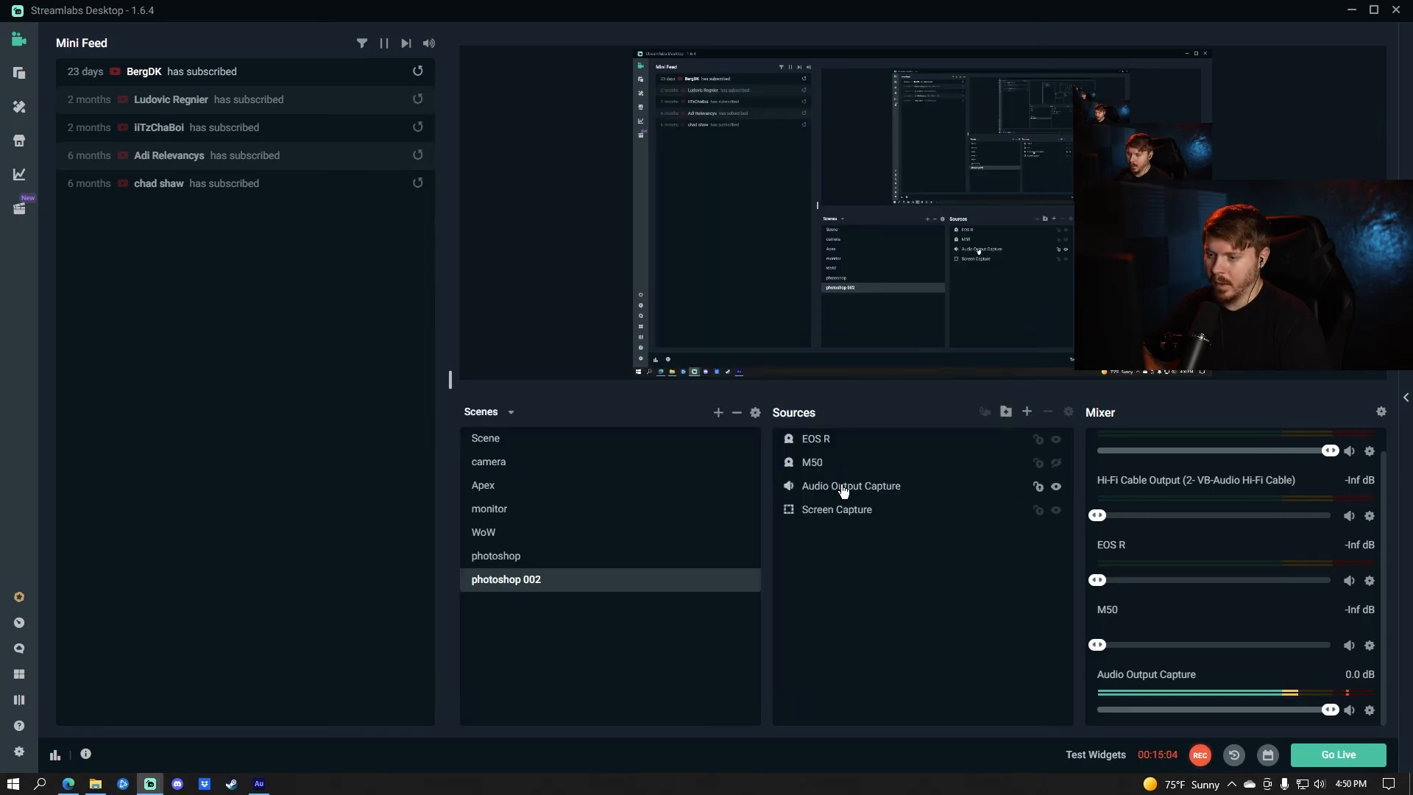
Open the advanced audio settings of the Audio Output Capture source and examine its capture device and monitoring options.
{"action": "double_click", "coordinate": [845, 487]}
{"action": "scroll", "coordinate": [507, 434], "scroll_direction": "down", "scroll_amount": 1}
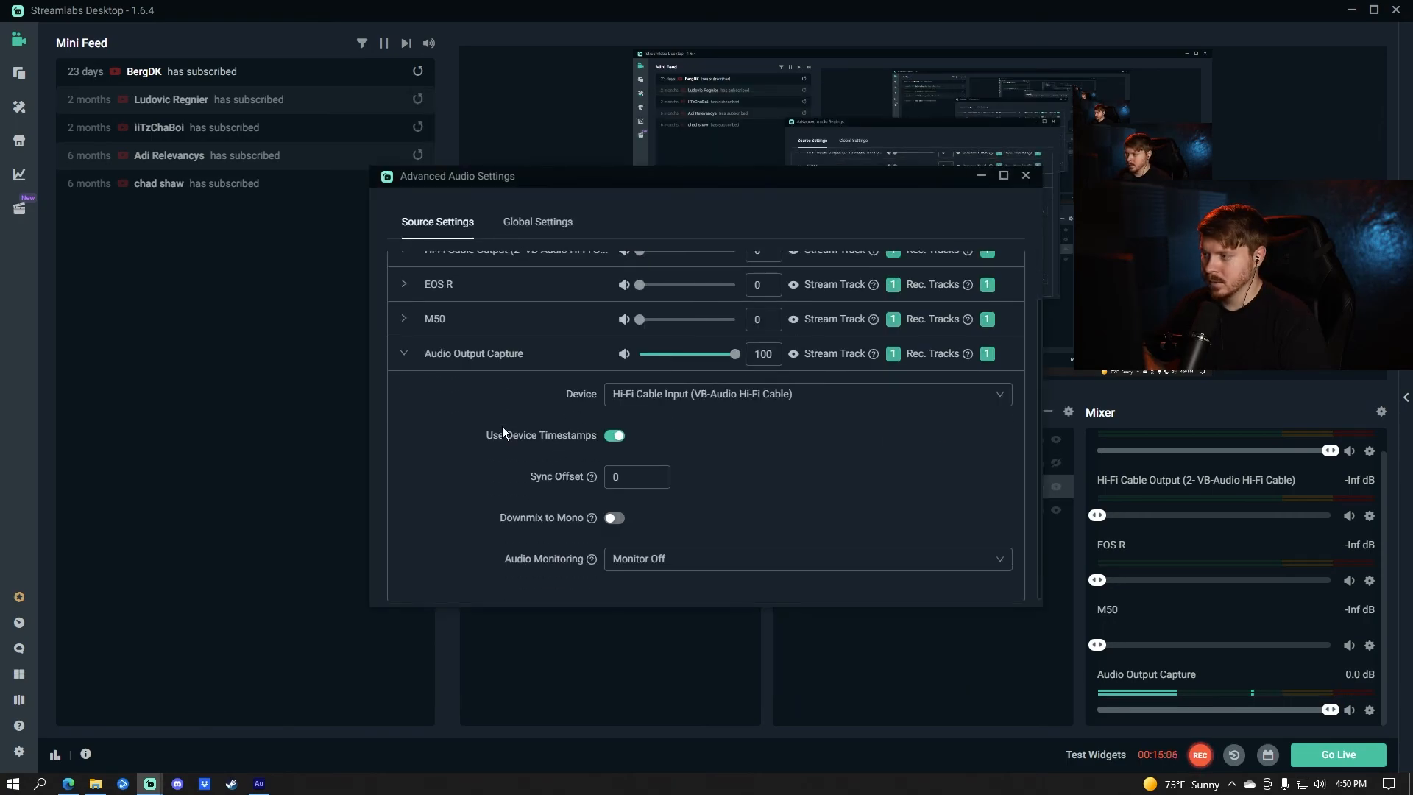